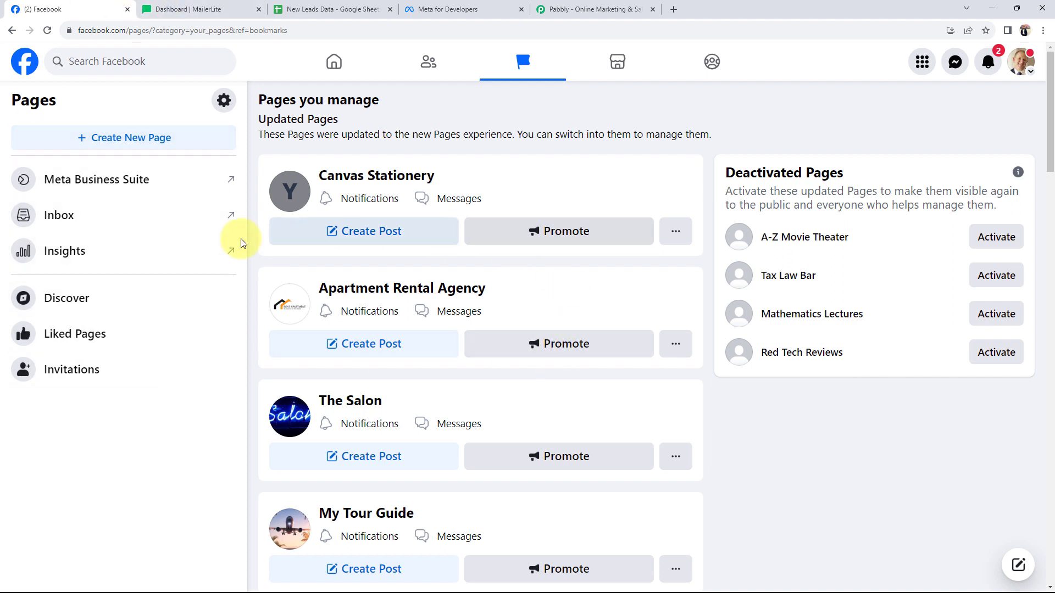
# Switch to the Pabbly website, sign in to the account, and open the Pabbly Connect dashboard.
pyautogui.click(634, 6)
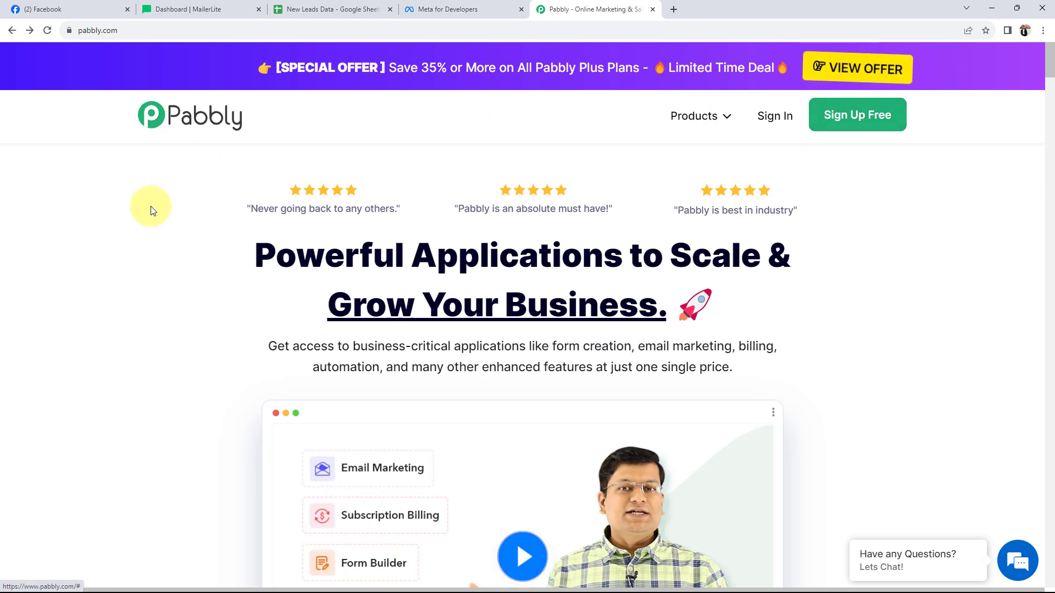
pyautogui.click(774, 116)
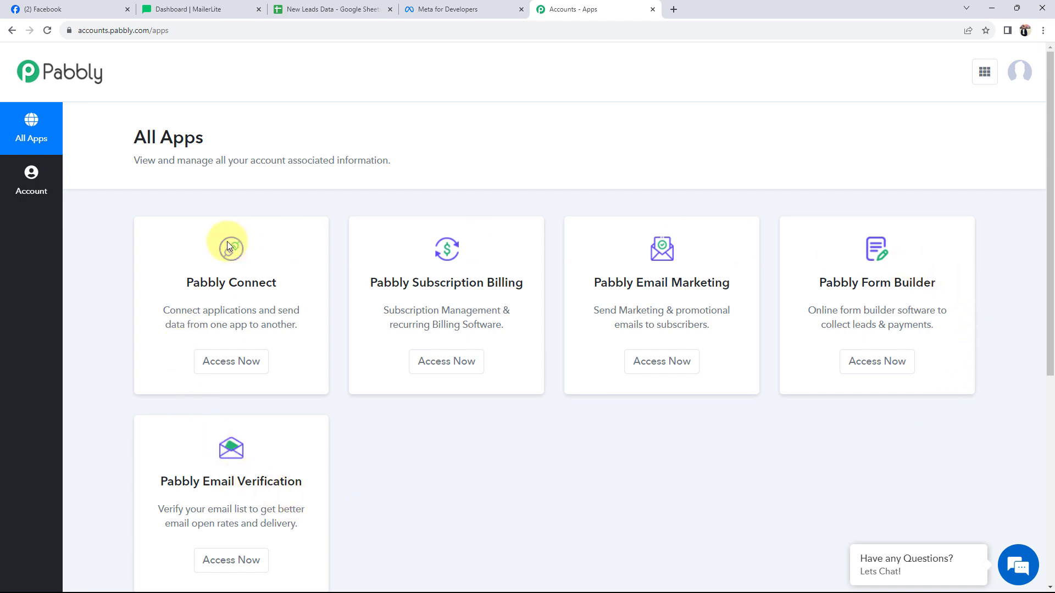
pyautogui.moveTo(176, 282); pyautogui.dragTo(278, 286)
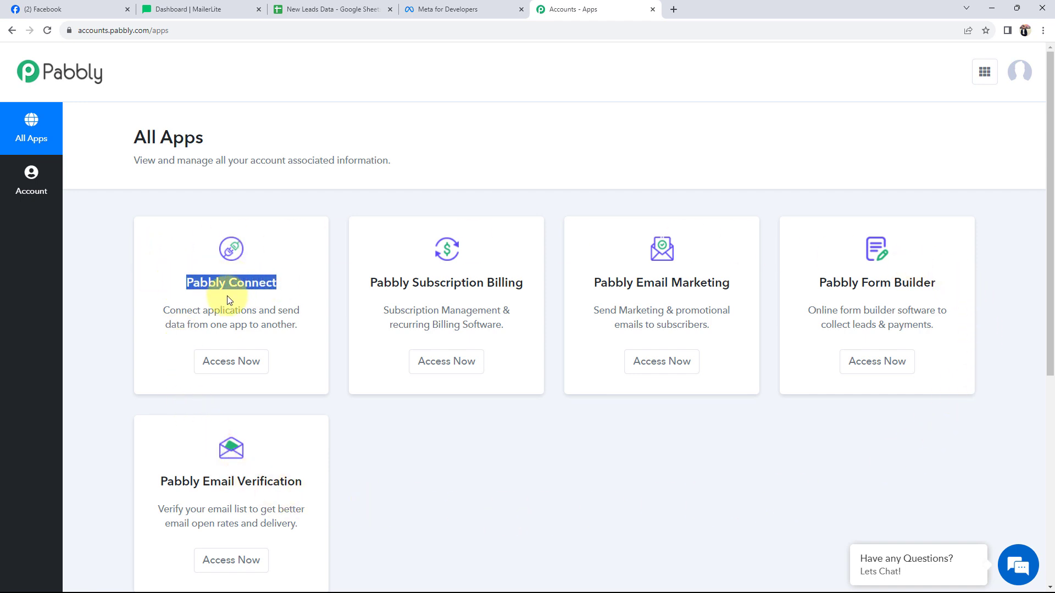
pyautogui.click(244, 361)
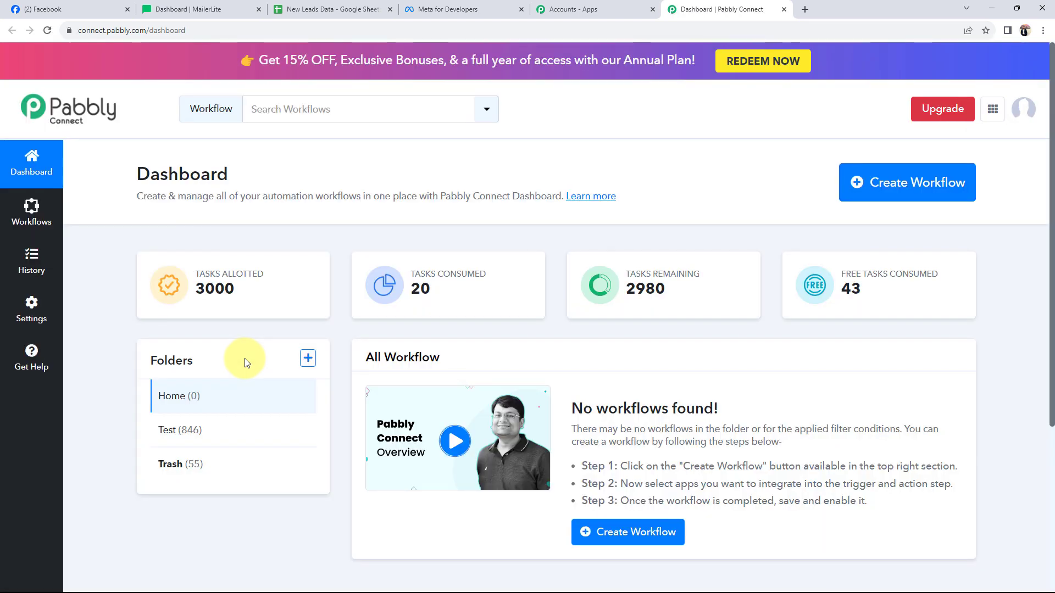
pyautogui.moveTo(148, 178); pyautogui.dragTo(265, 179)
pyautogui.click(243, 173)
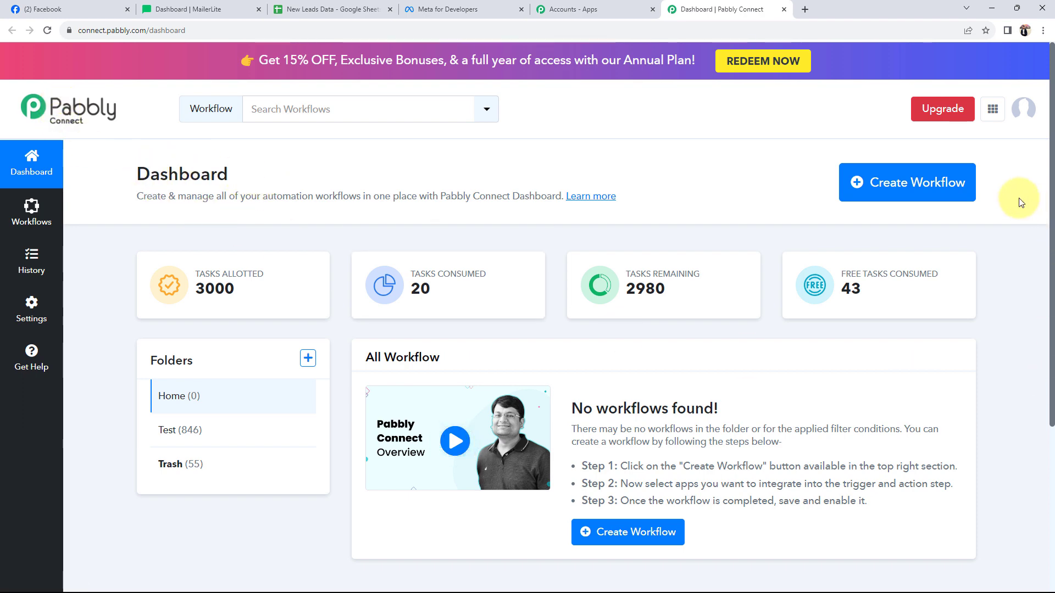
# Create a workflow named "Add Facebook Leads to MailerLite & Google Sheets" in the Home folder and collapse its trigger step.
pyautogui.click(909, 185)
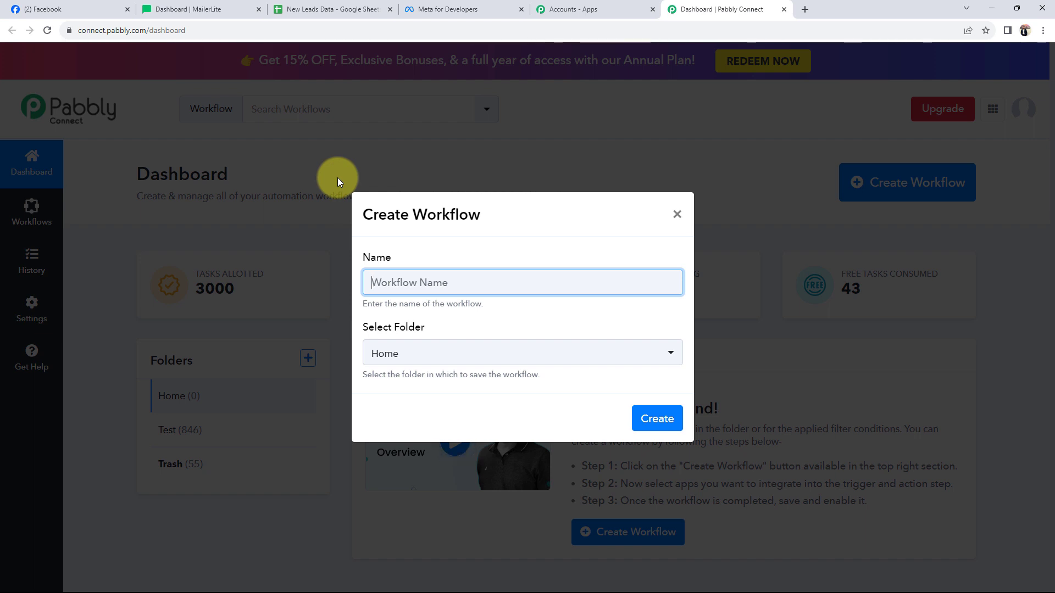
pyautogui.write('Add Facebook Leads to MailerLite & Google Sheets')
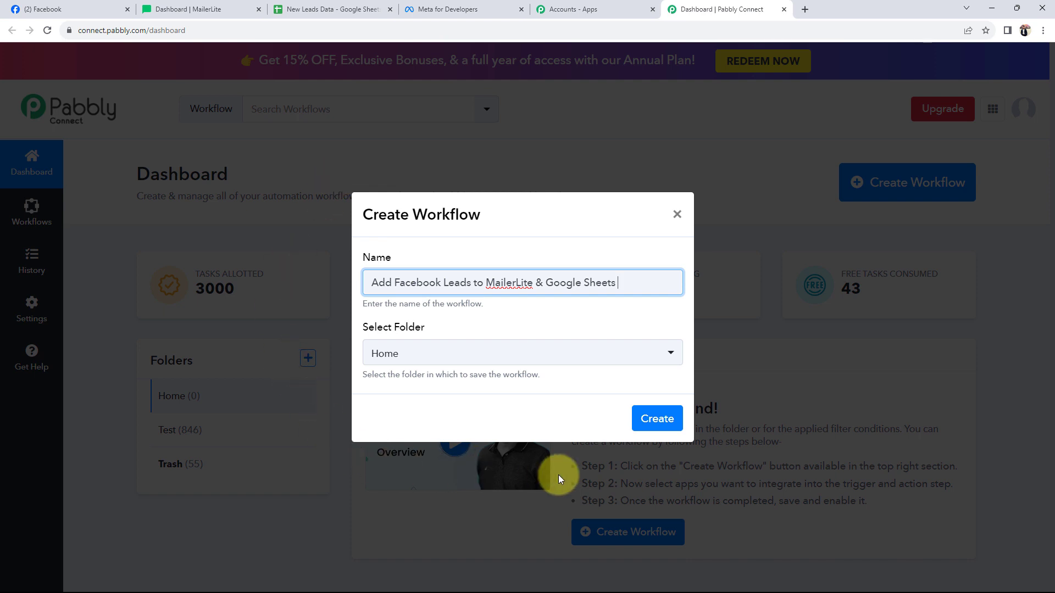
pyautogui.click(454, 357)
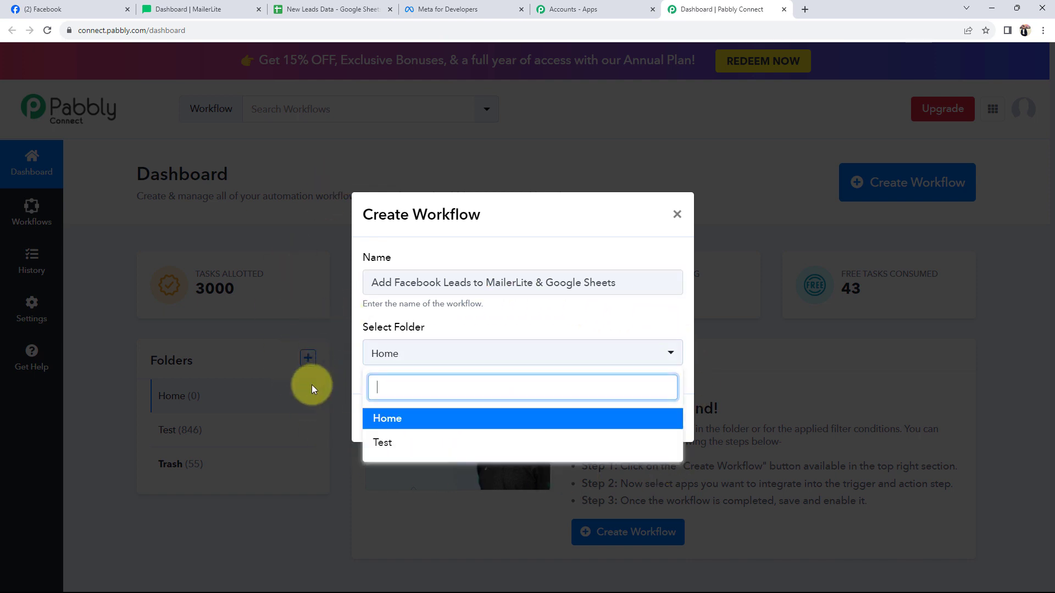
pyautogui.click(395, 421)
pyautogui.click(658, 419)
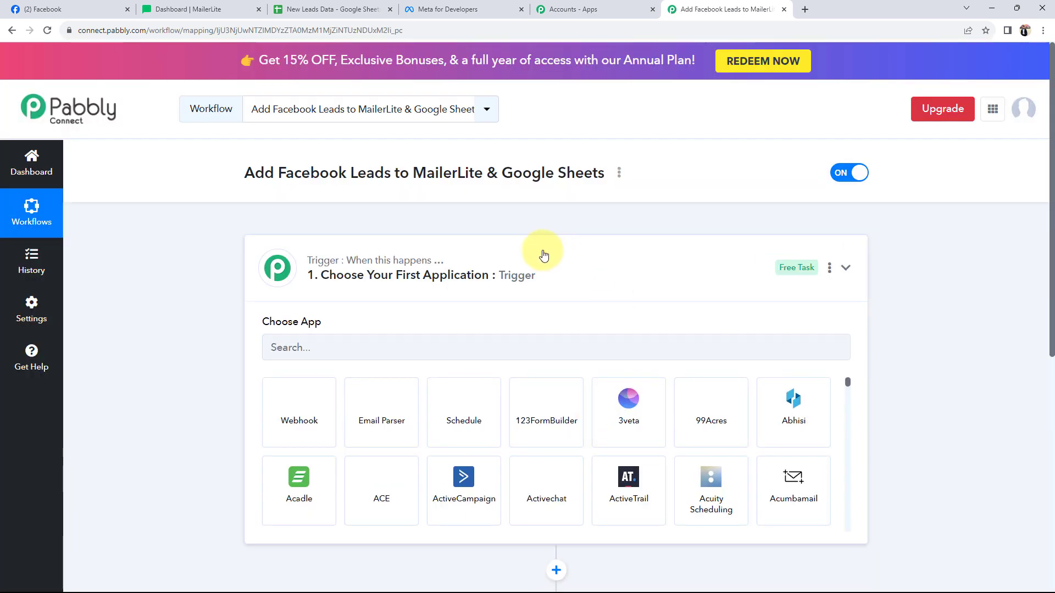
pyautogui.click(531, 259)
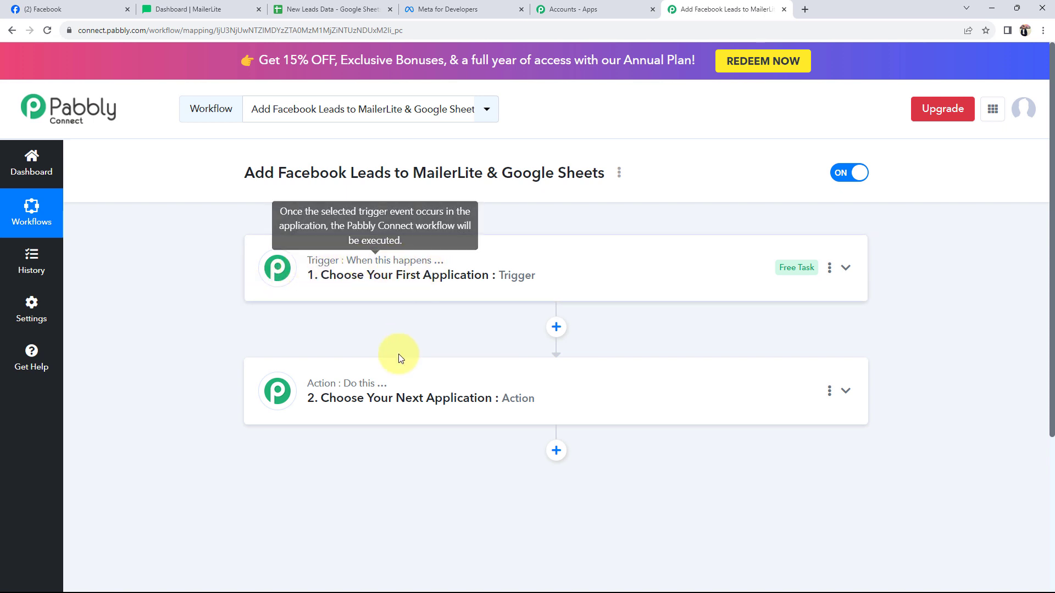
pyautogui.moveTo(374, 389)
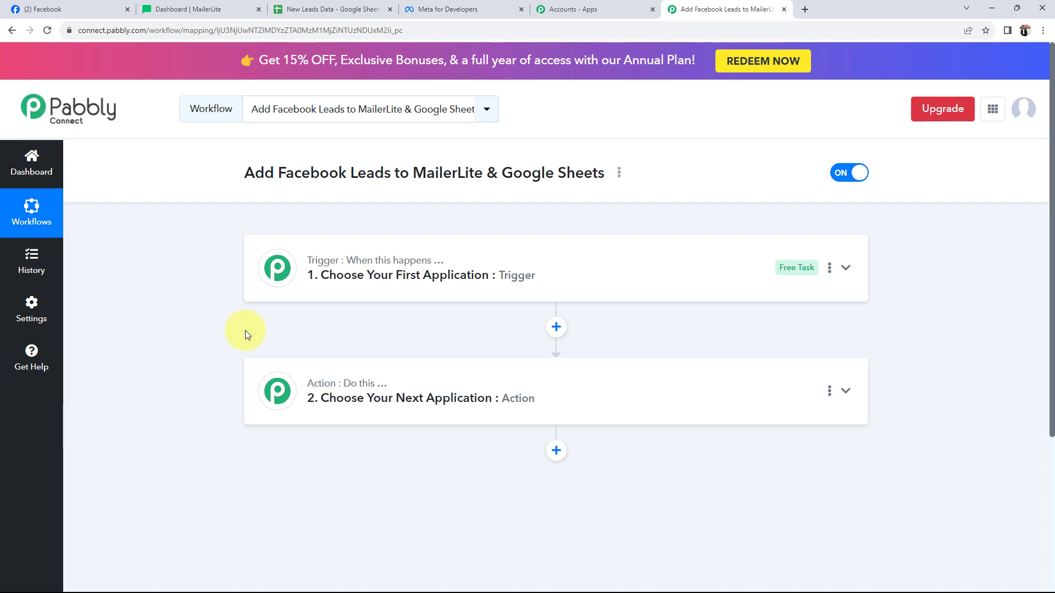
# Review the My Tour Guide page on Facebook, the MailerLite dashboard, and the column headers of the New Leads Data Google Sheet.
pyautogui.click(3, 2)
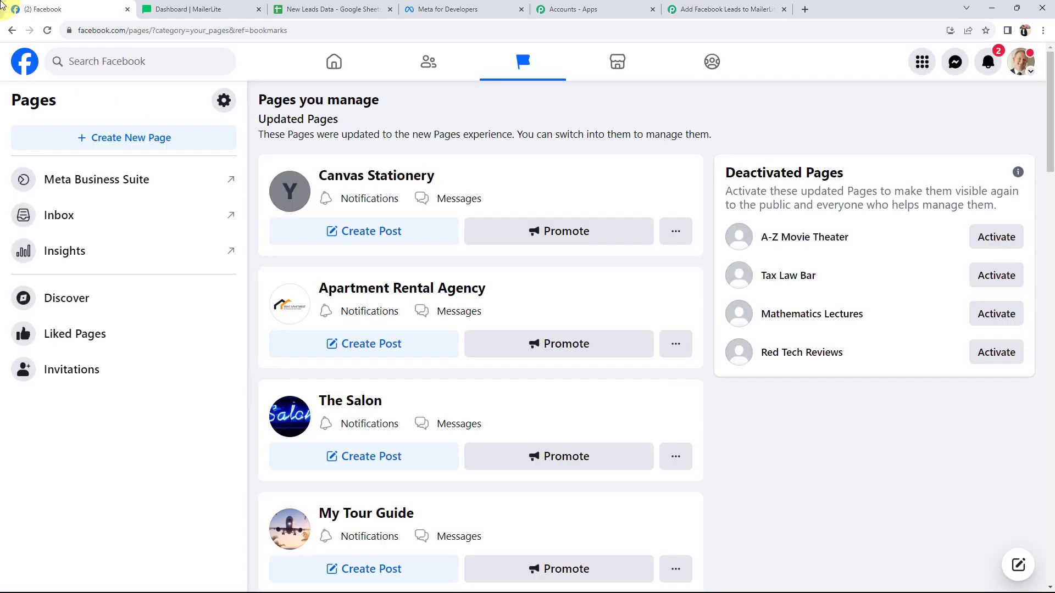
pyautogui.click(352, 516)
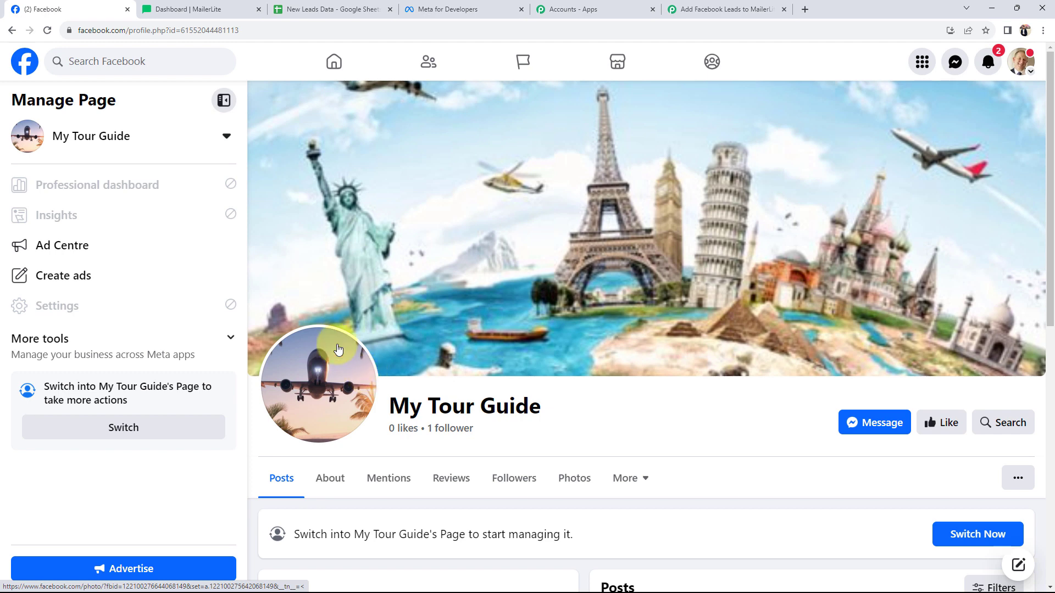
pyautogui.click(204, 9)
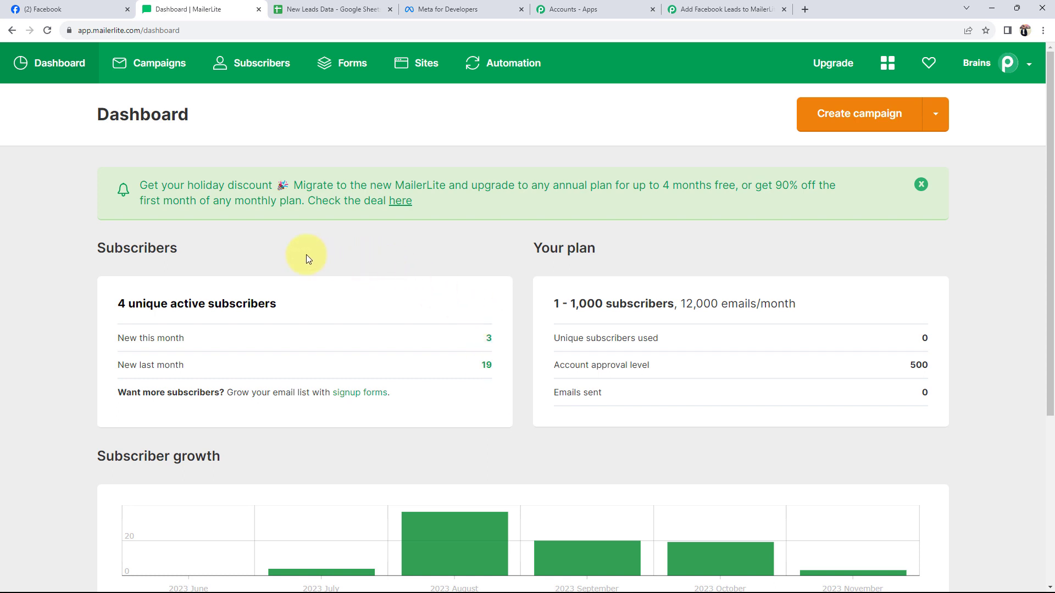
pyautogui.click(324, 9)
pyautogui.click(105, 231)
pyautogui.click(565, 212)
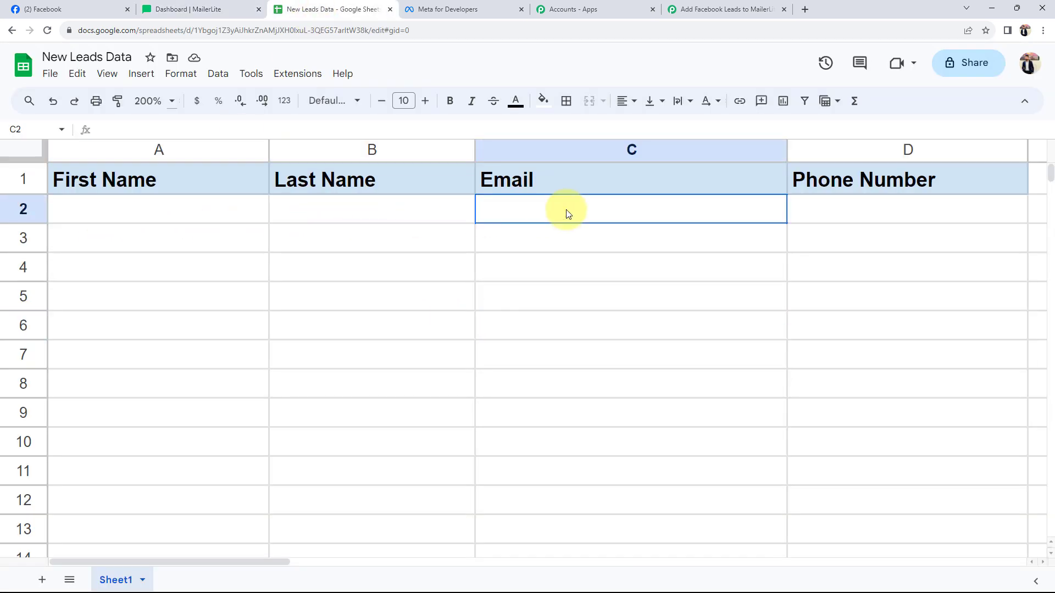
pyautogui.click(900, 210)
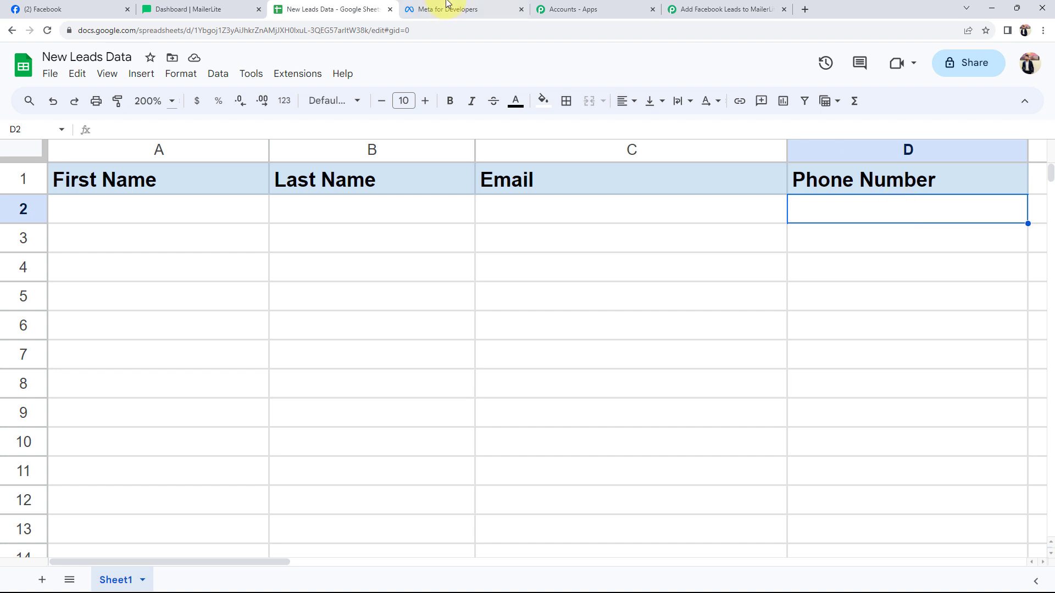
pyautogui.click(42, 9)
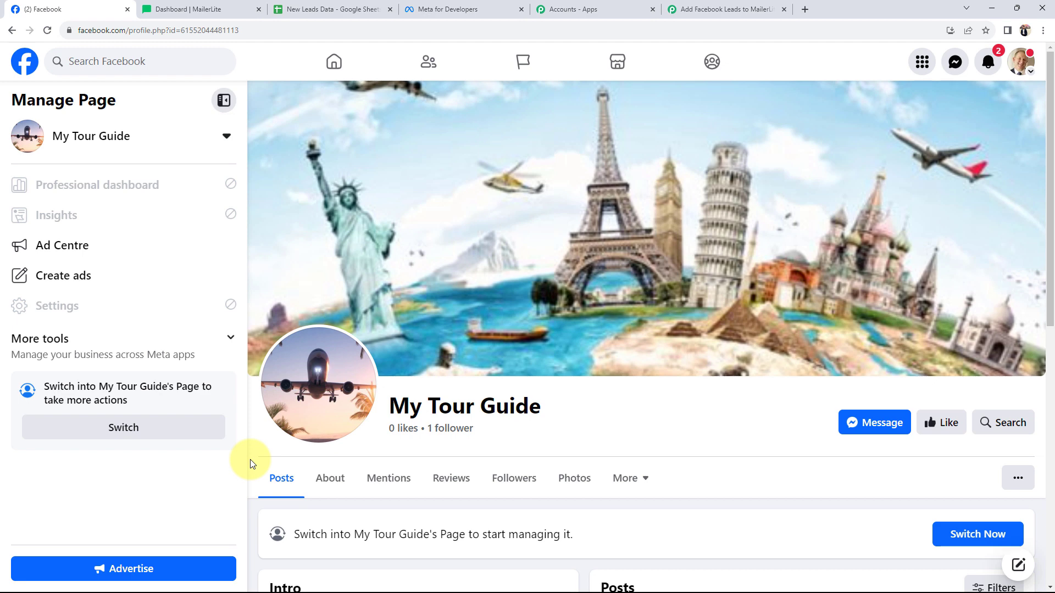
# Back in Pabbly Connect, set the workflow's trigger to Facebook Lead Ads with the New Lead (Instant) event.
pyautogui.click(731, 9)
pyautogui.click(355, 287)
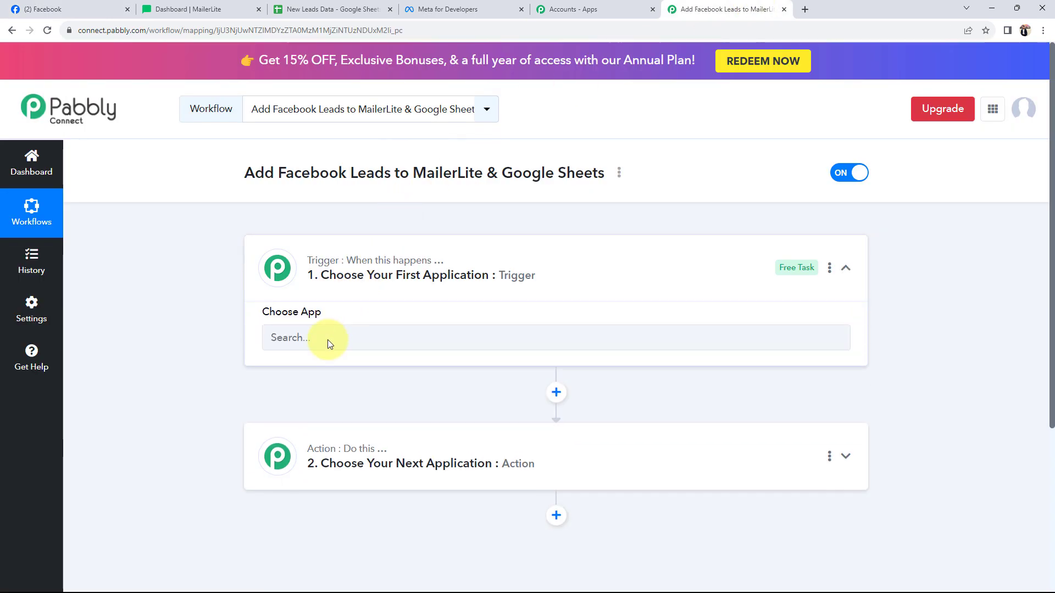
pyautogui.click(291, 342)
pyautogui.write('fa')
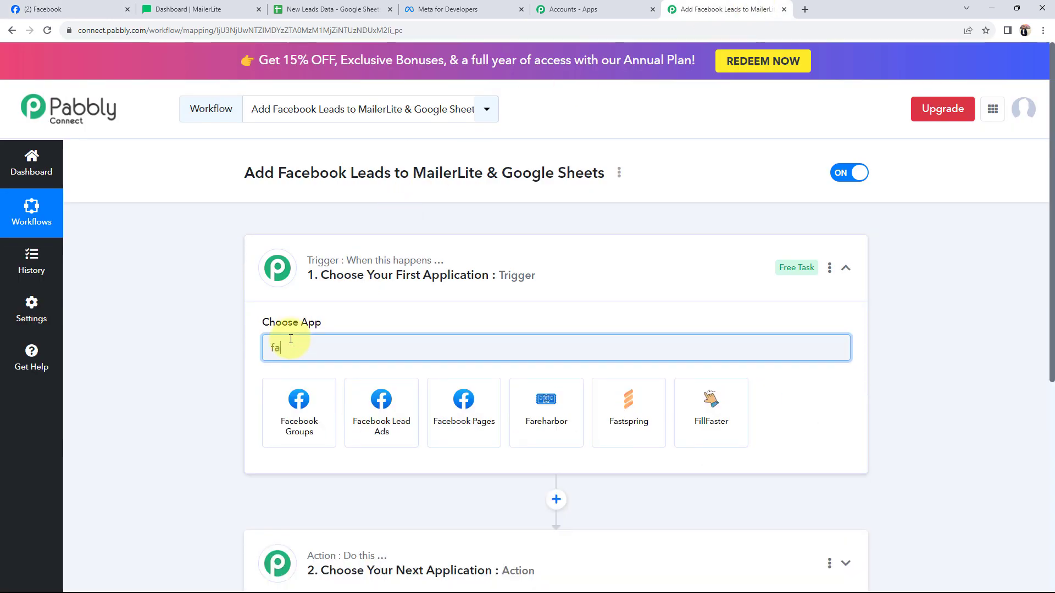
pyautogui.write('ceboo')
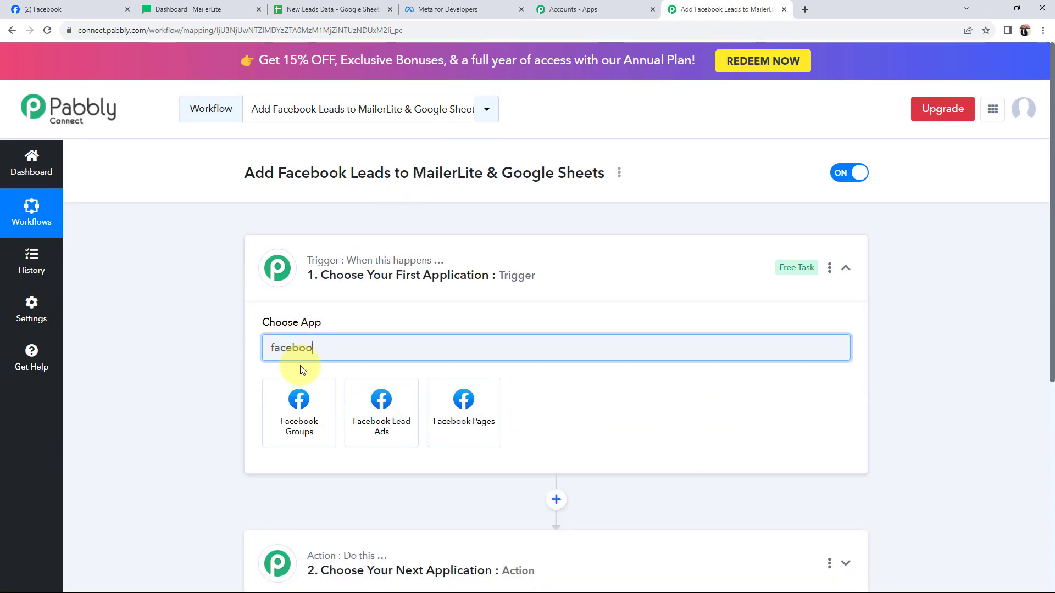
pyautogui.click(360, 407)
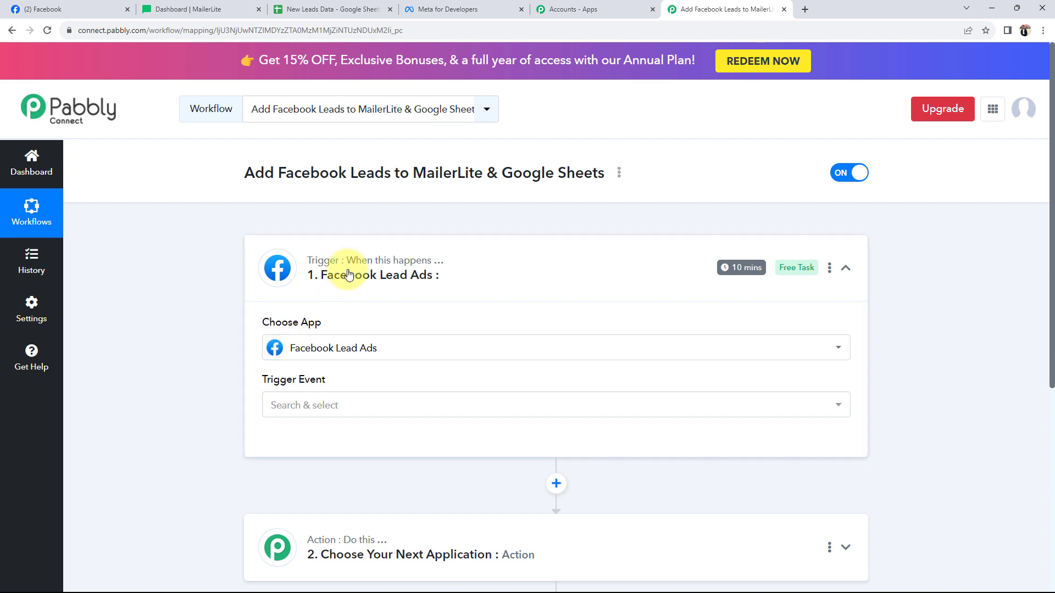
pyautogui.click(302, 405)
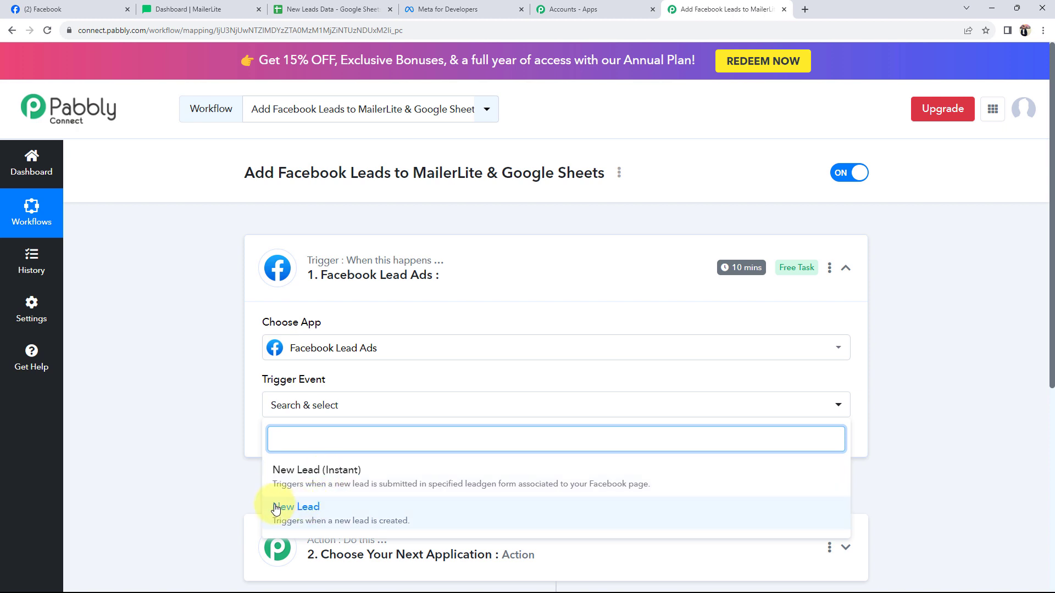
pyautogui.click(301, 469)
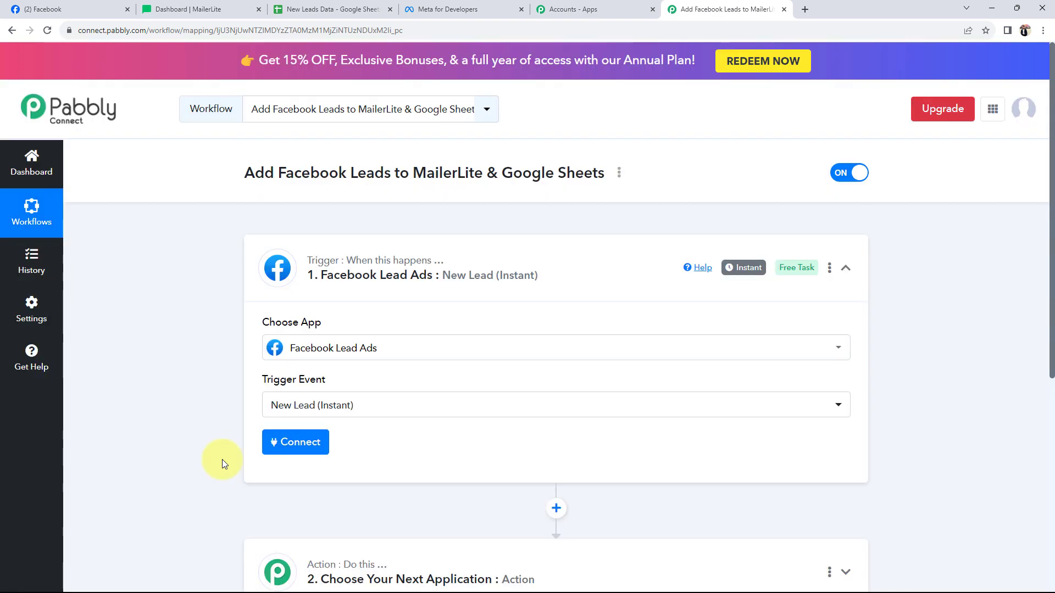
# Choose MailerLite Classic as the app for the workflow's first action step.
pyautogui.scroll(-2, 222, 460)
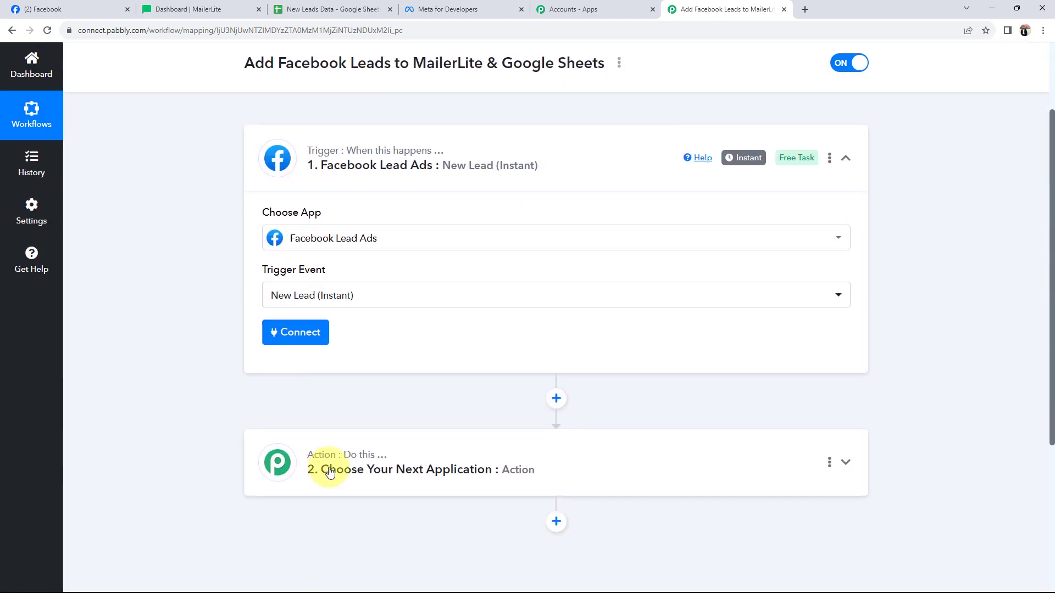
pyautogui.click(310, 465)
pyautogui.scroll(-5, 226, 442)
pyautogui.click(295, 266)
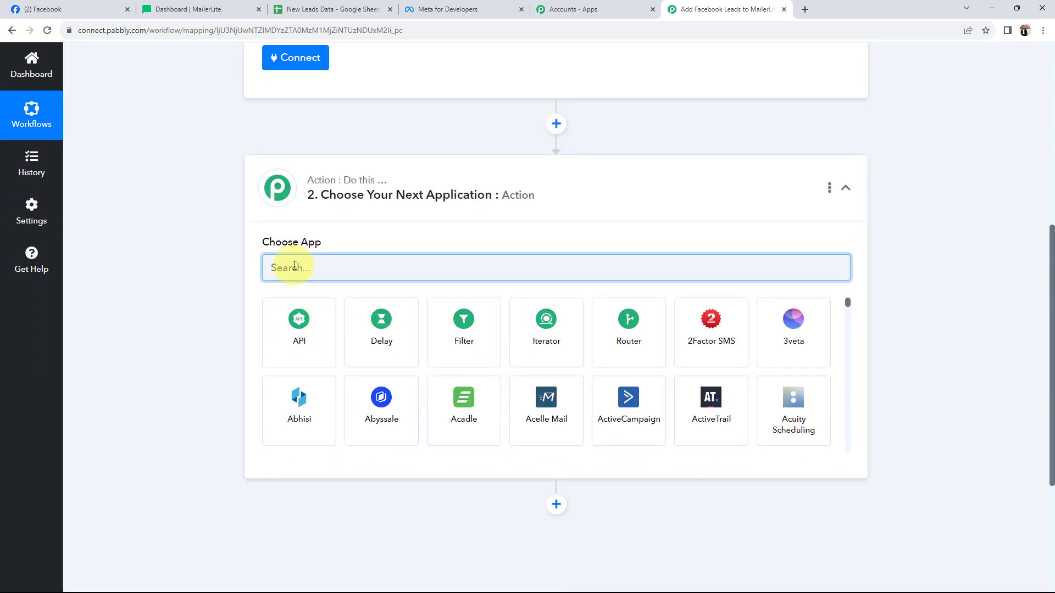
pyautogui.write('mailer')
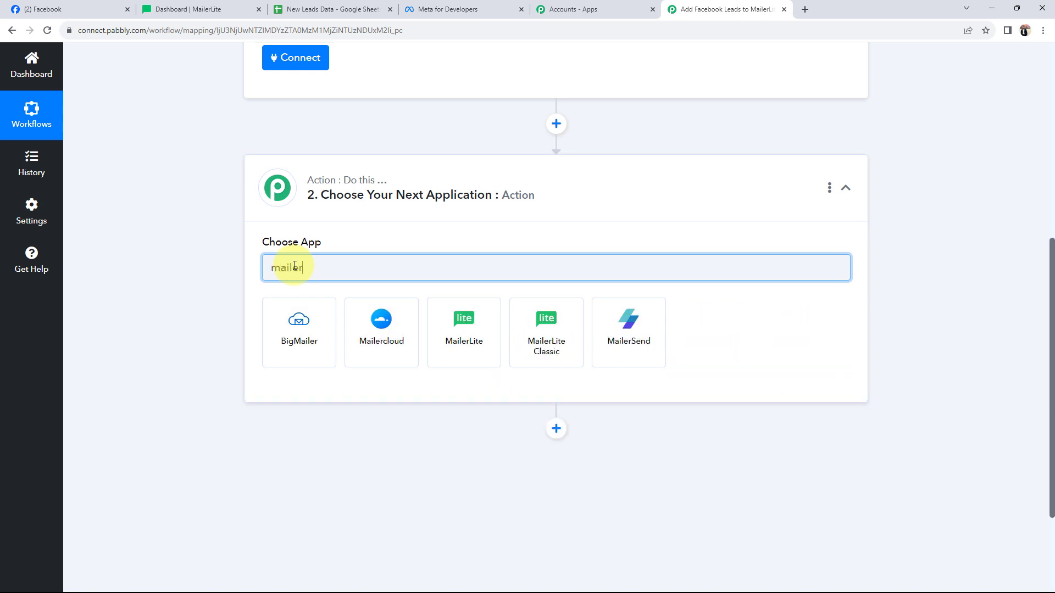
pyautogui.click(482, 338)
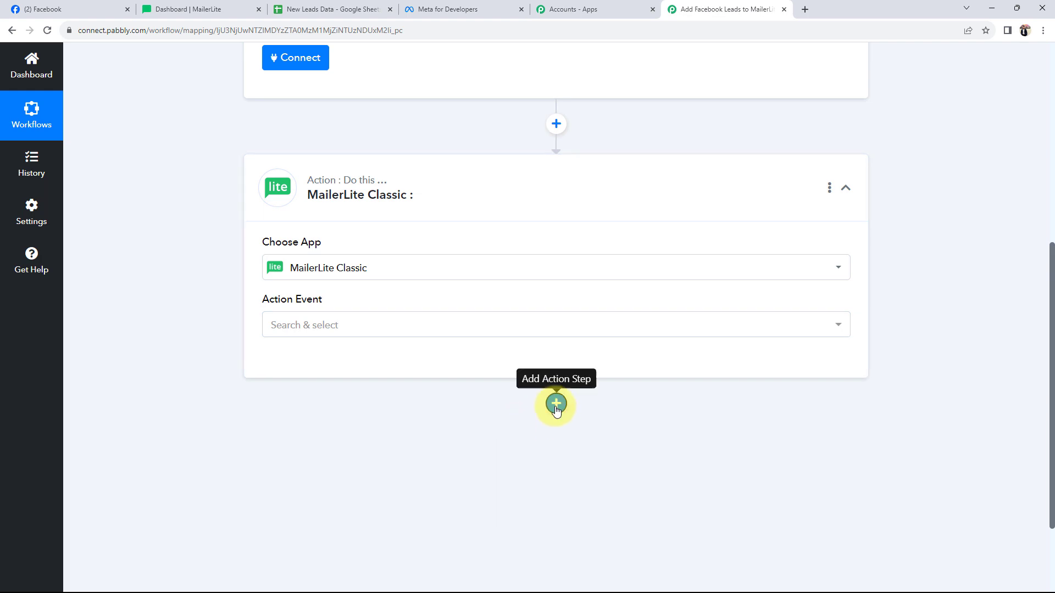
# Add another action step below MailerLite Classic and choose Google Sheets as its app.
pyautogui.click(556, 405)
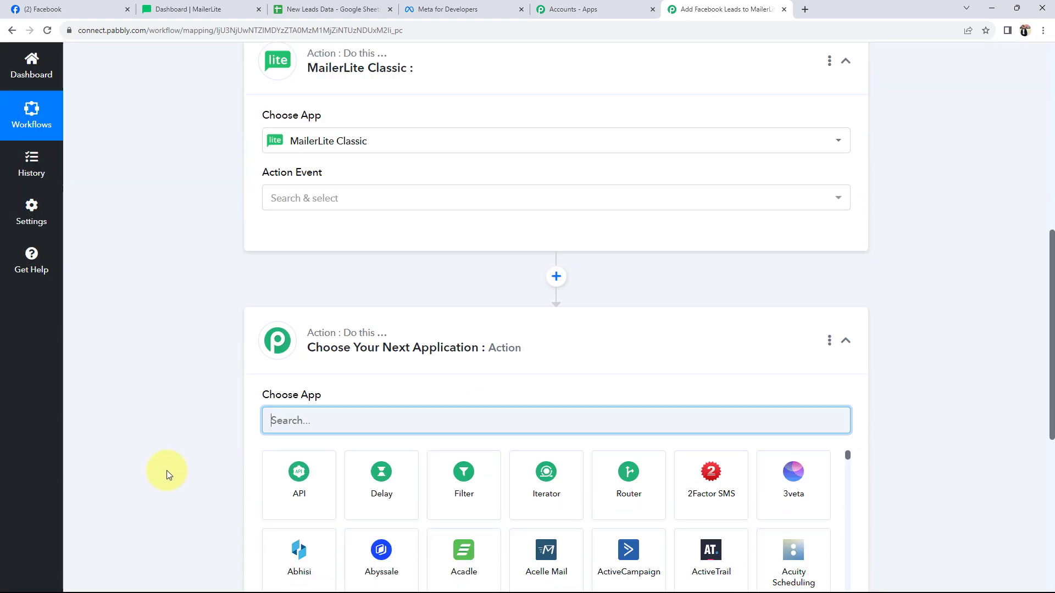
pyautogui.write('goog')
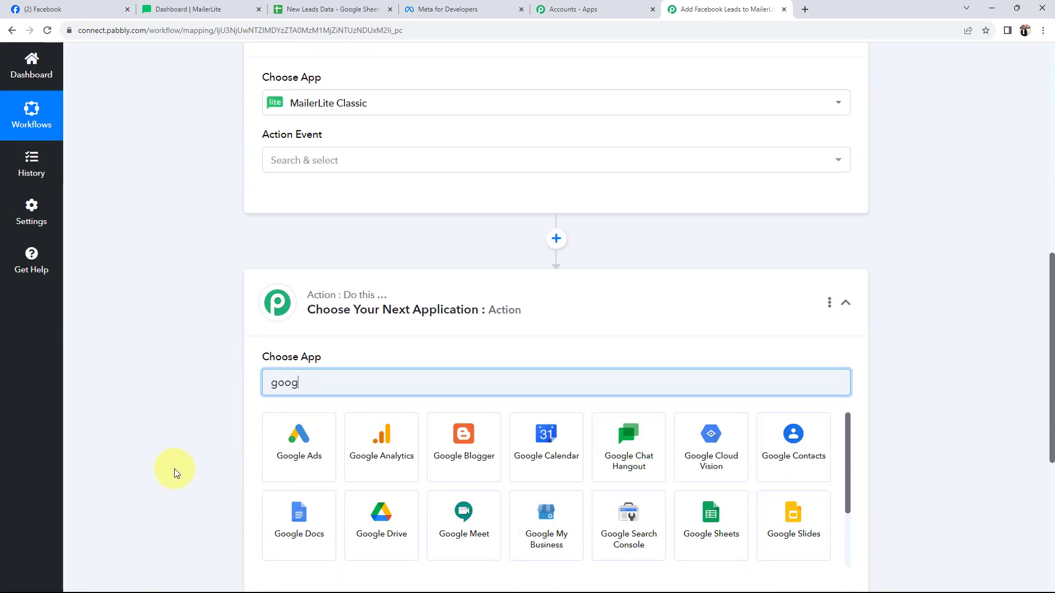
pyautogui.click(713, 522)
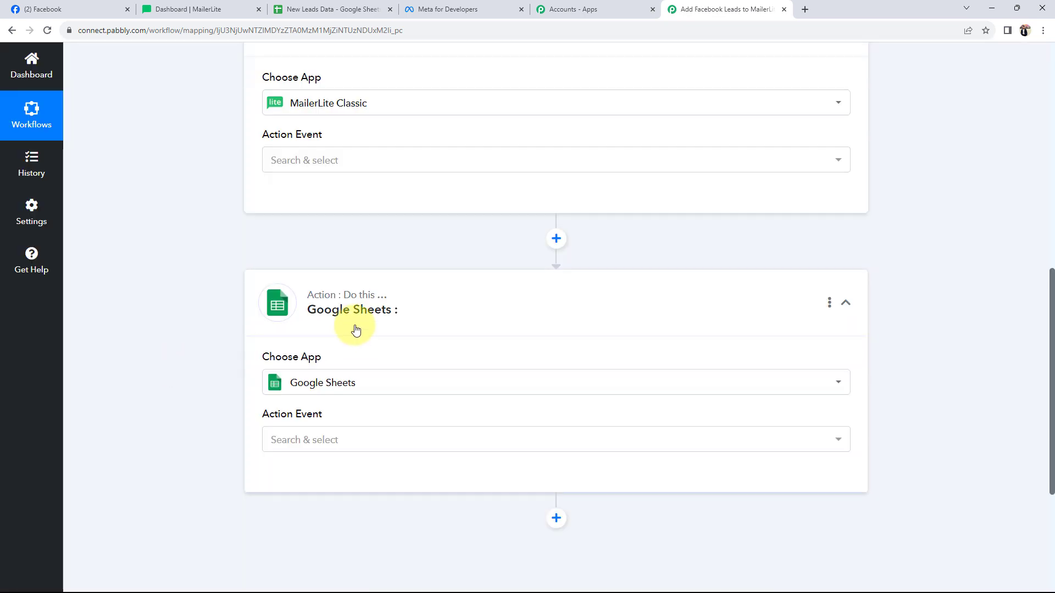
# Collapse the Google Sheets, MailerLite Classic and Facebook Lead Ads steps to show the workflow outline.
pyautogui.click(353, 327)
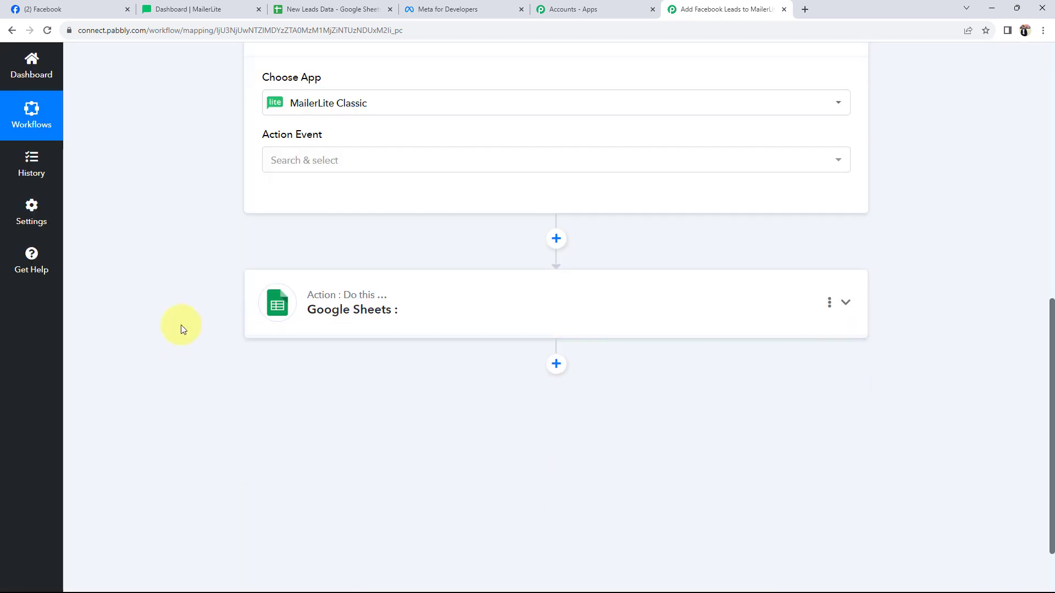
pyautogui.scroll(4, 308, 239)
pyautogui.click(309, 241)
pyautogui.scroll(6, 91, 297)
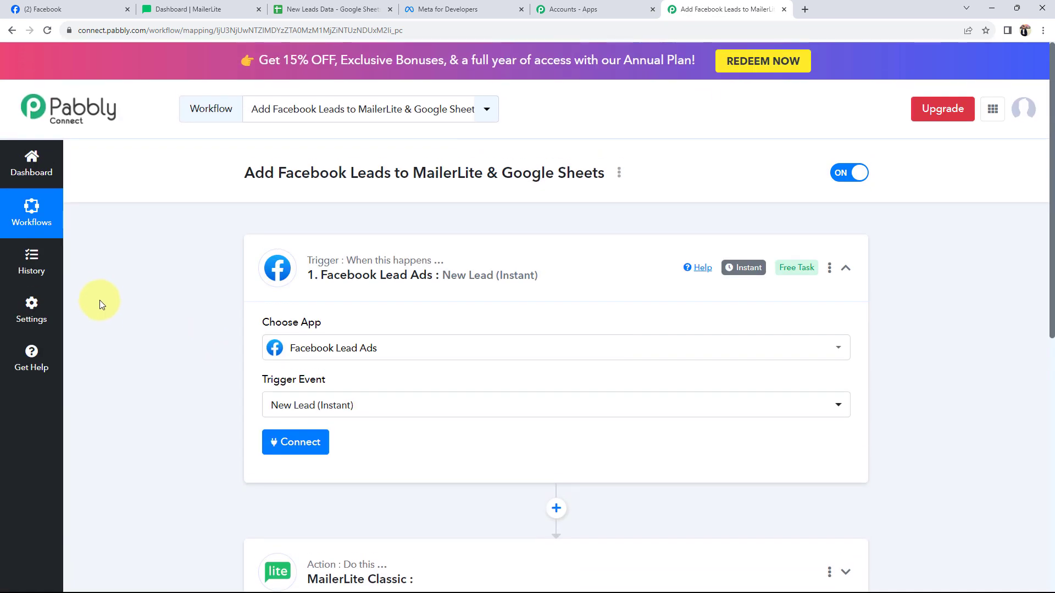
pyautogui.click(345, 249)
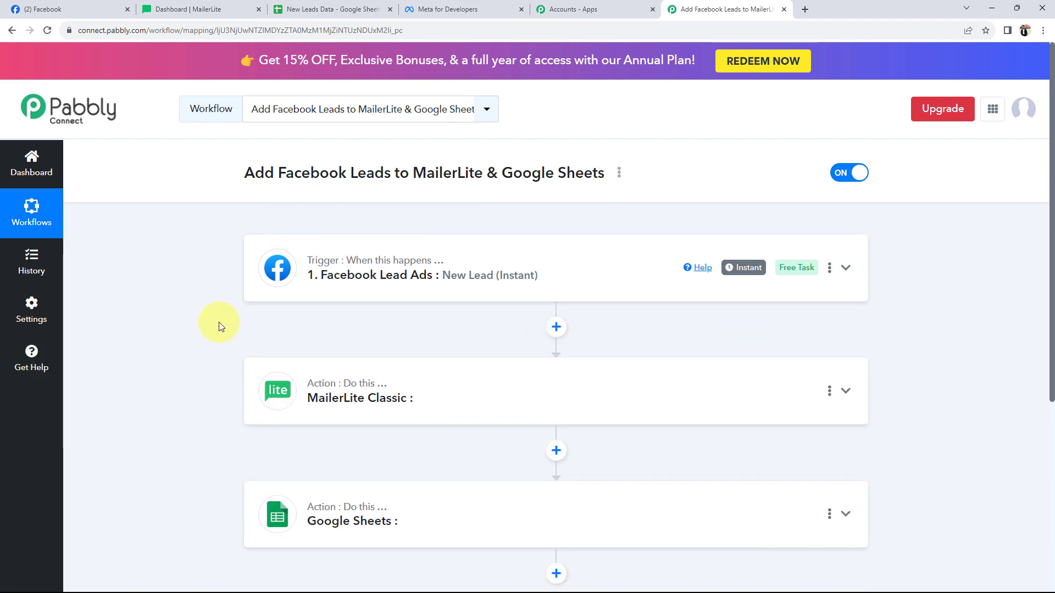
# Expand the Facebook Lead Ads trigger and authorize it with a new Facebook Lead Ads connection.
pyautogui.click(355, 273)
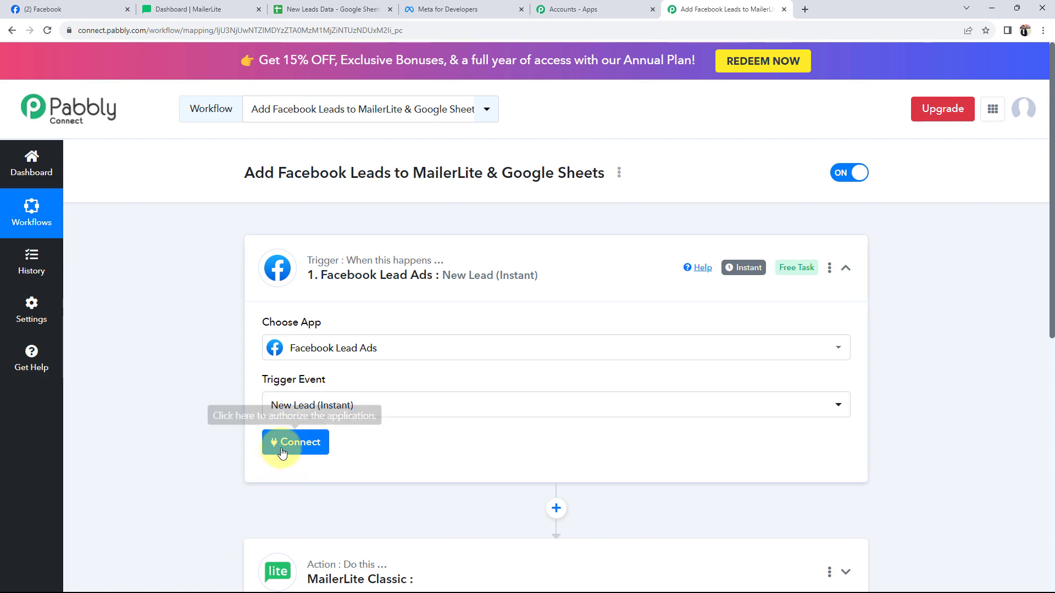
pyautogui.click(279, 447)
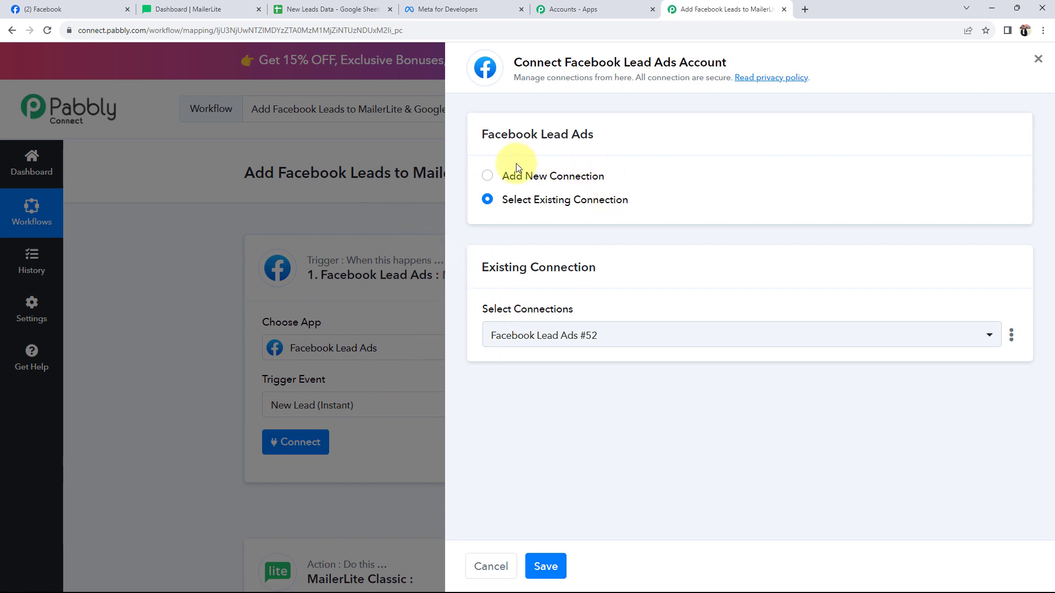
pyautogui.click(478, 180)
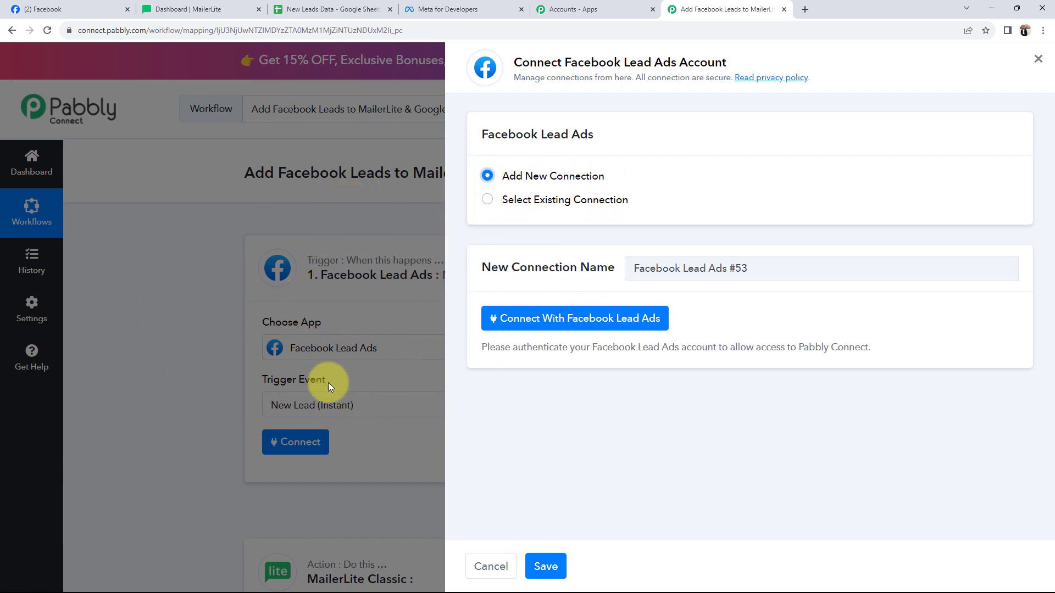
pyautogui.click(603, 318)
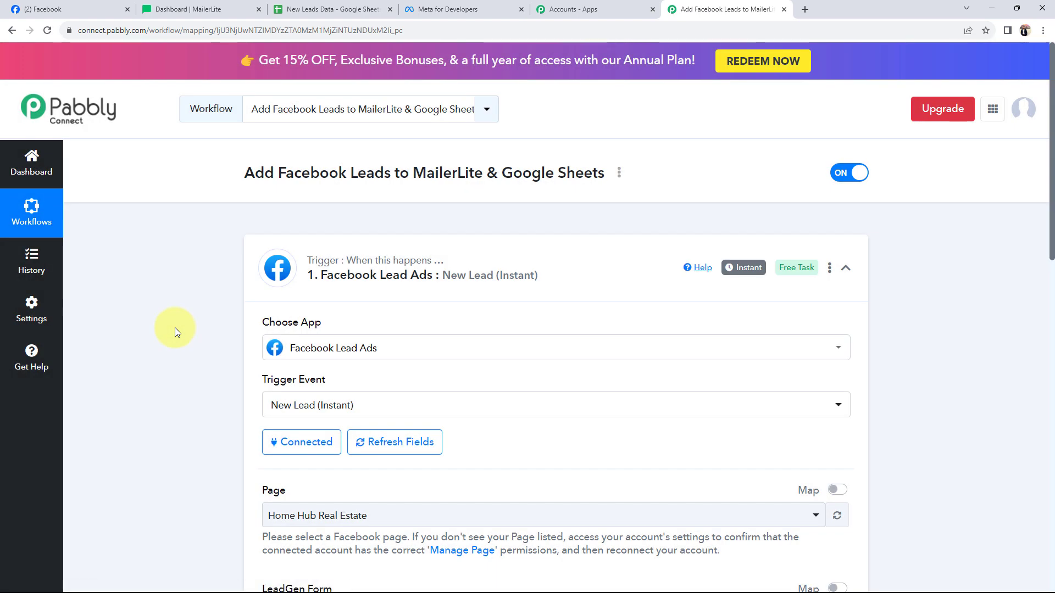
# Set the trigger's Facebook page to My Tour Guide.
pyautogui.scroll(-4, 205, 387)
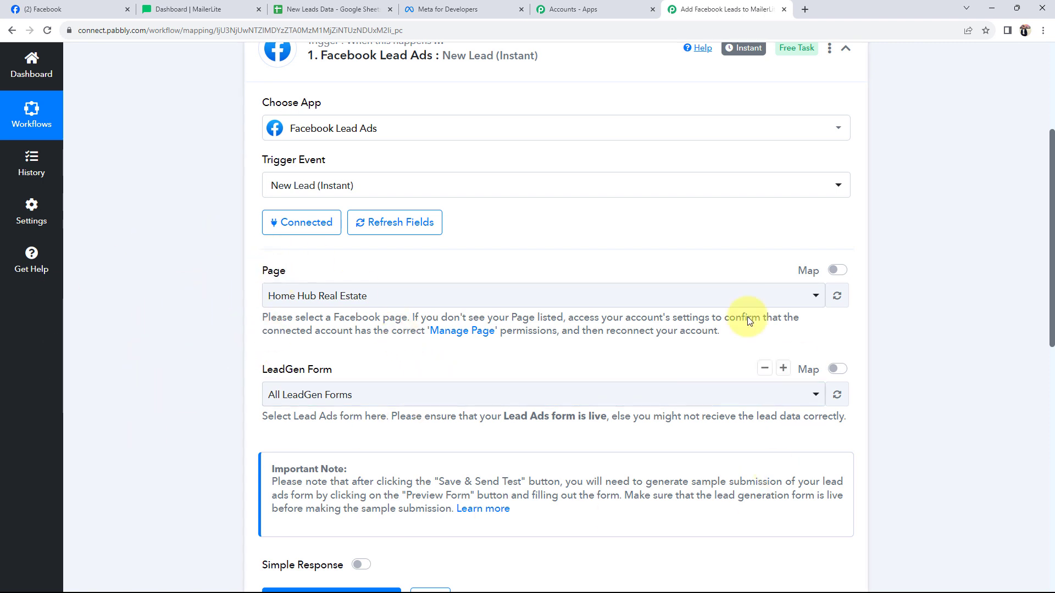
pyautogui.click(308, 296)
pyautogui.scroll(-4, 329, 436)
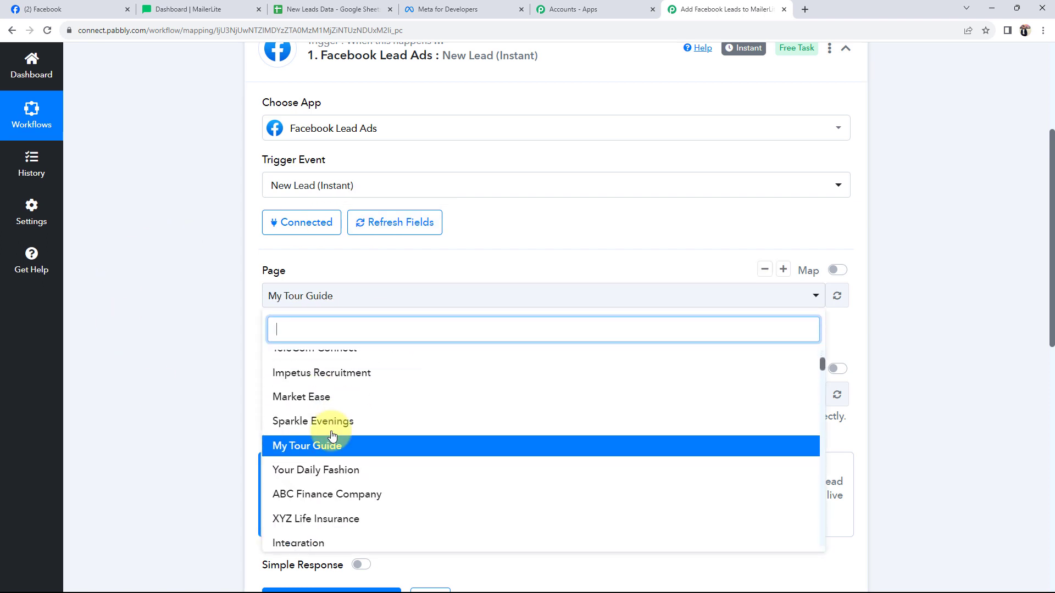
pyautogui.click(278, 442)
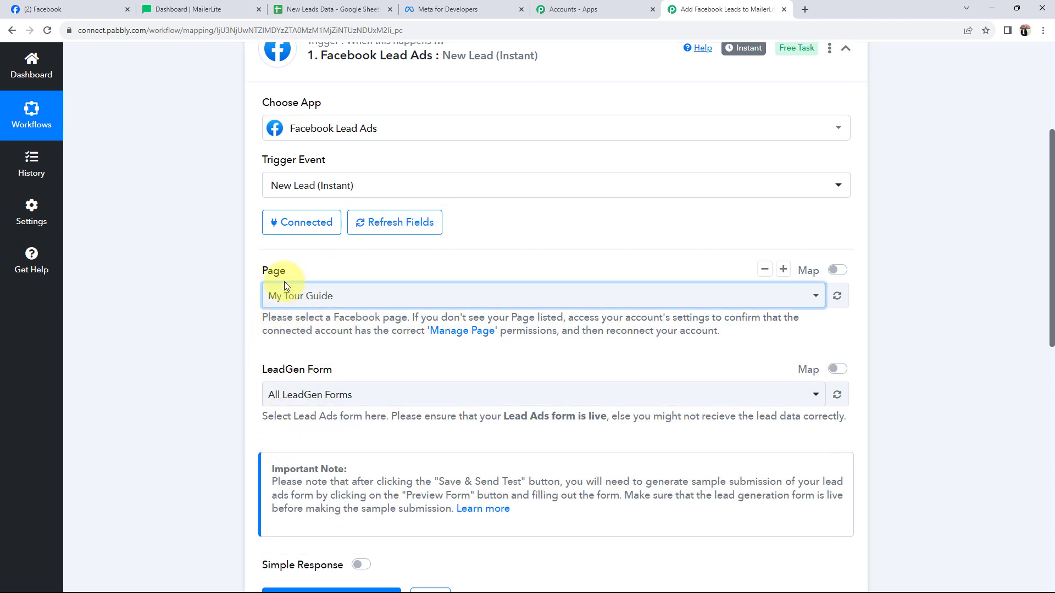
pyautogui.moveTo(258, 272); pyautogui.dragTo(281, 276)
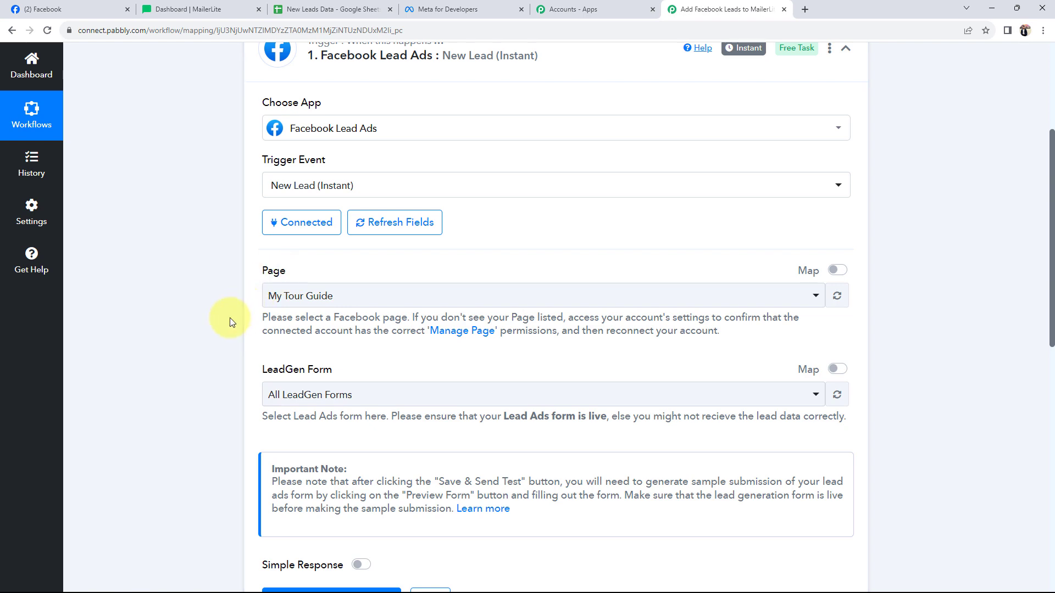
# Choose Contact Form as the trigger's LeadGen form.
pyautogui.scroll(-2, 219, 301)
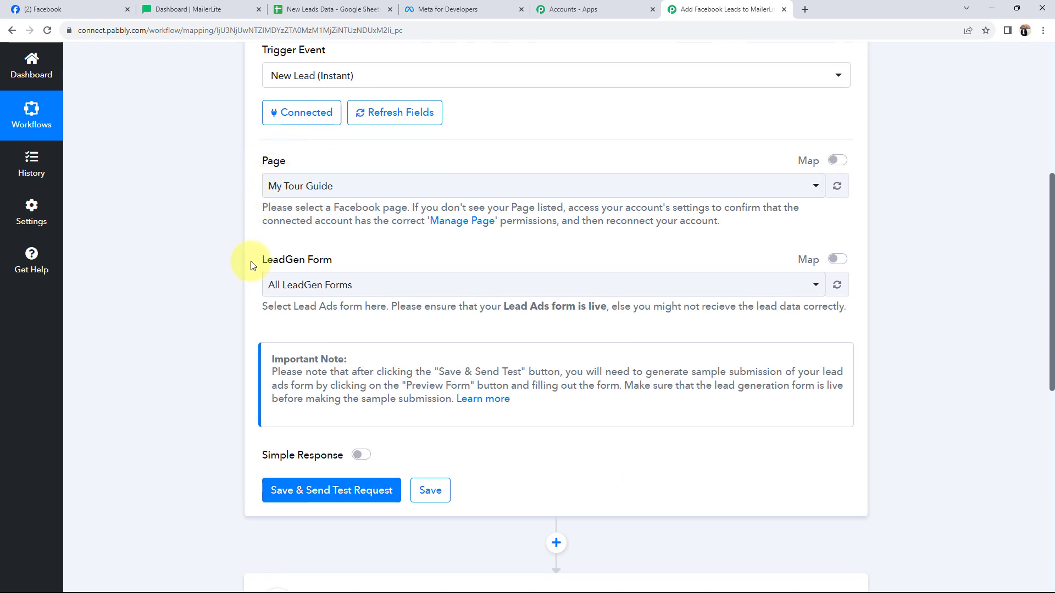
pyautogui.moveTo(252, 266); pyautogui.dragTo(324, 264)
pyautogui.click(305, 286)
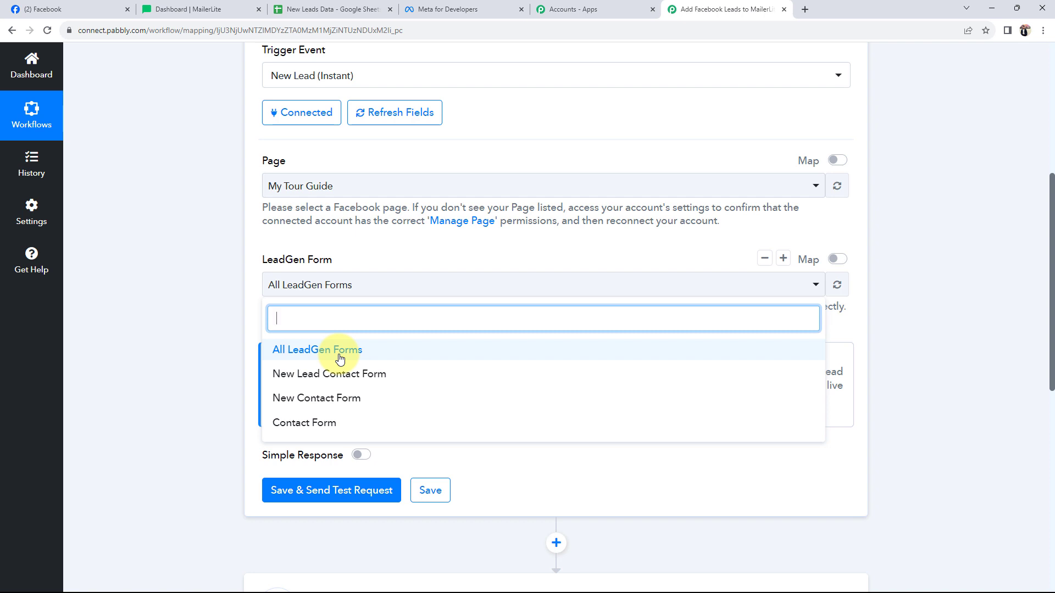
pyautogui.click(279, 424)
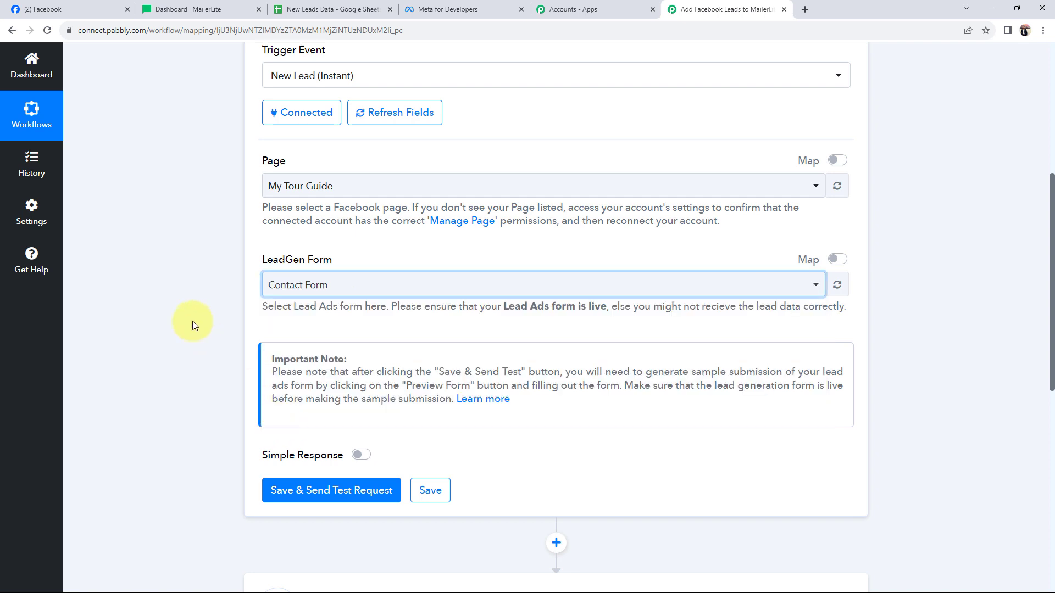
# Save the Facebook Lead Ads trigger and send a test request, then review the important note about sample submissions.
pyautogui.click(307, 490)
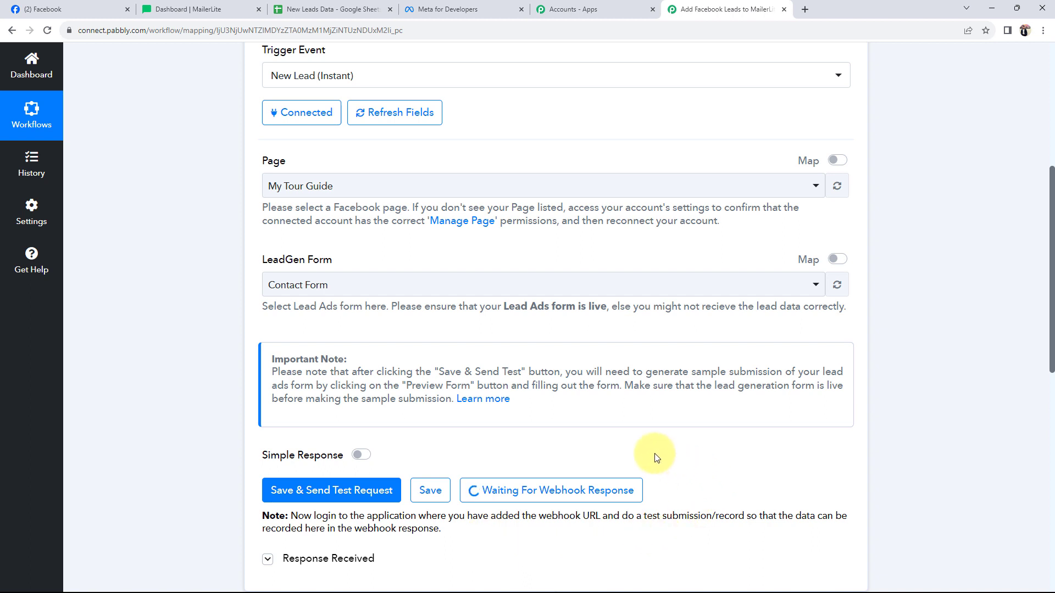
pyautogui.tripleClick(283, 360)
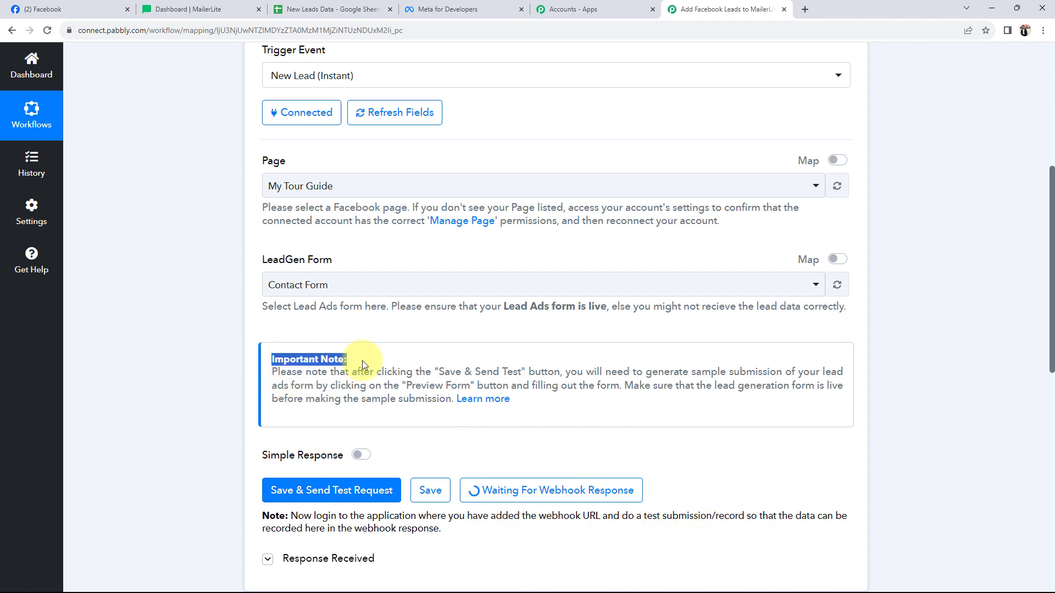
pyautogui.click(214, 388)
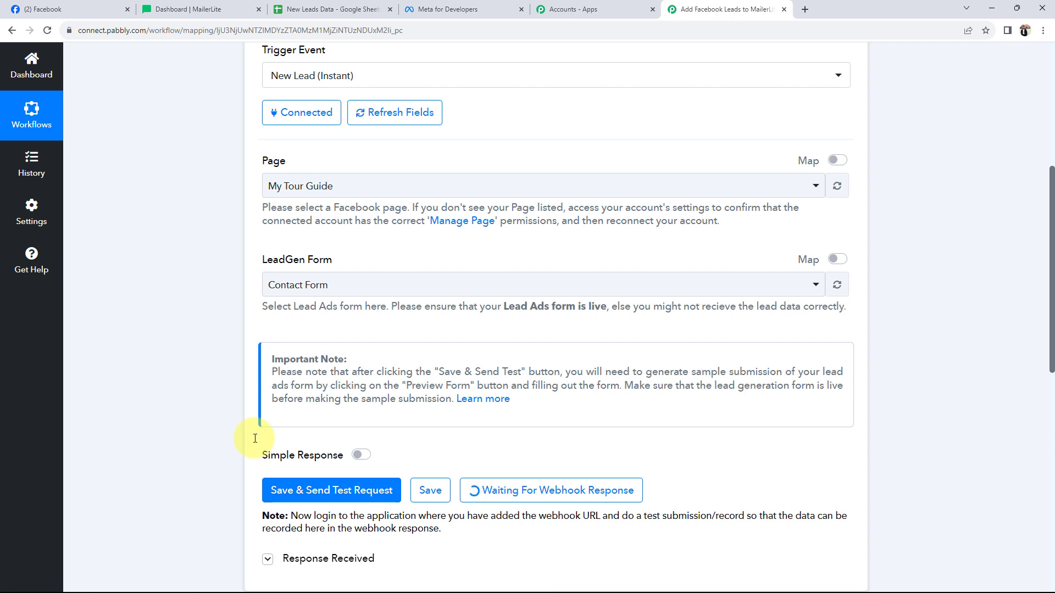
pyautogui.scroll(-1, 255, 438)
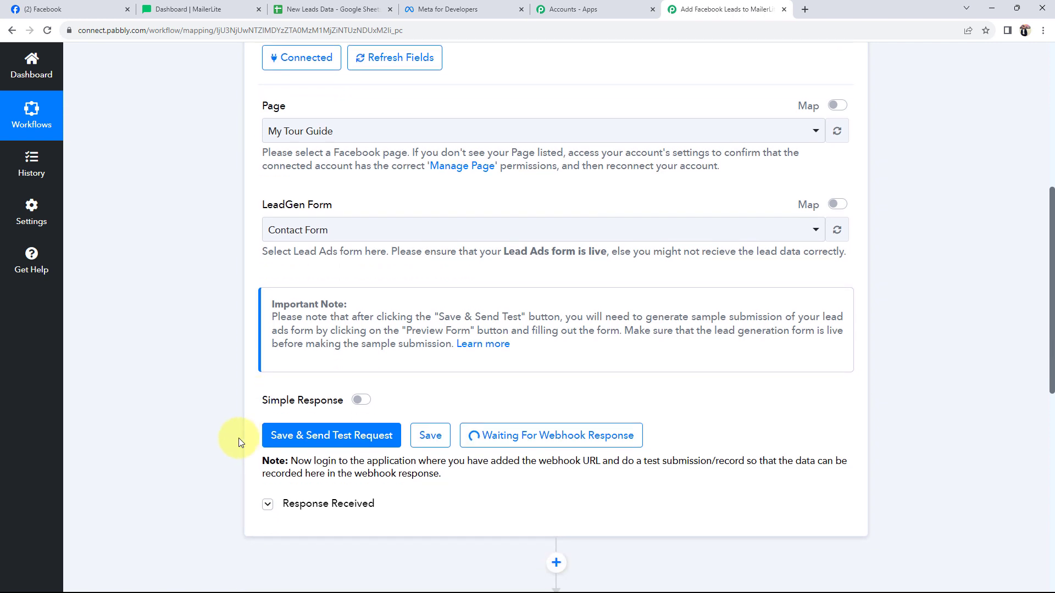
pyautogui.scroll(4, 91, 322)
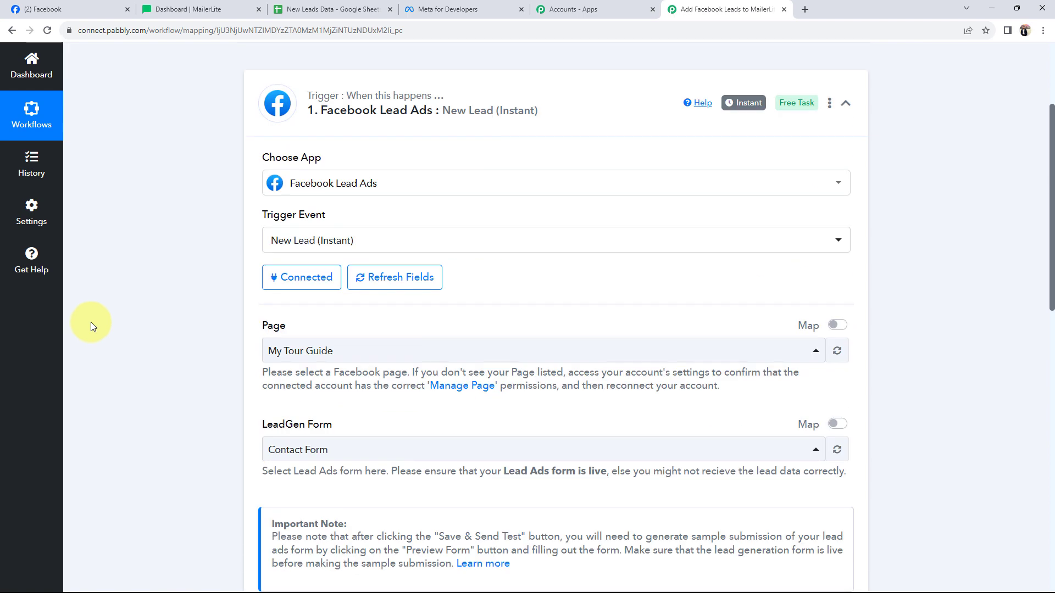
# Switch to Meta for Developers and open the Lead Ads RTU Debug Tool from the developer tools.
pyautogui.click(440, 10)
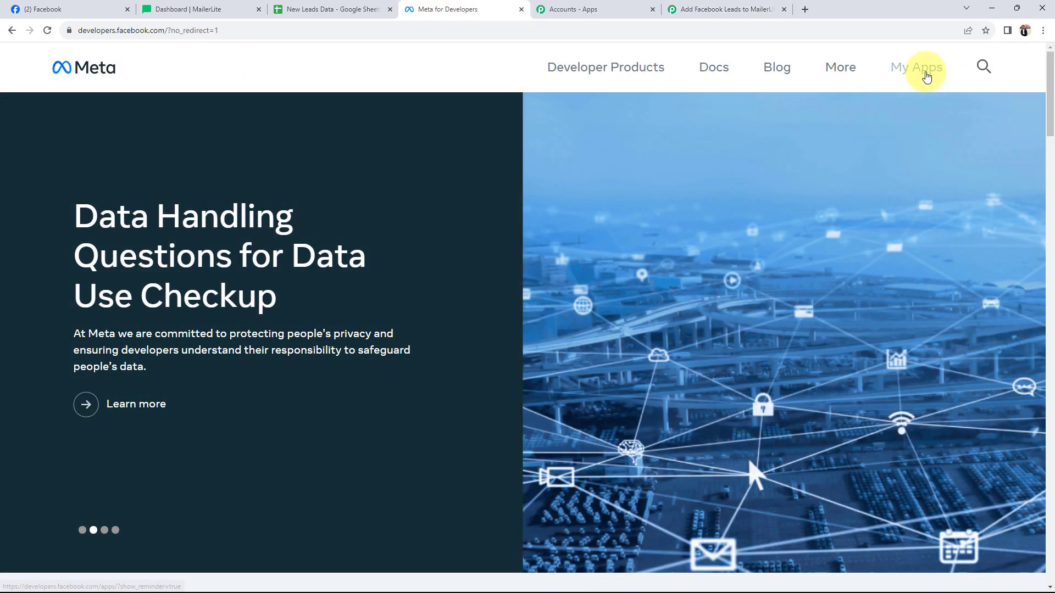
pyautogui.click(922, 71)
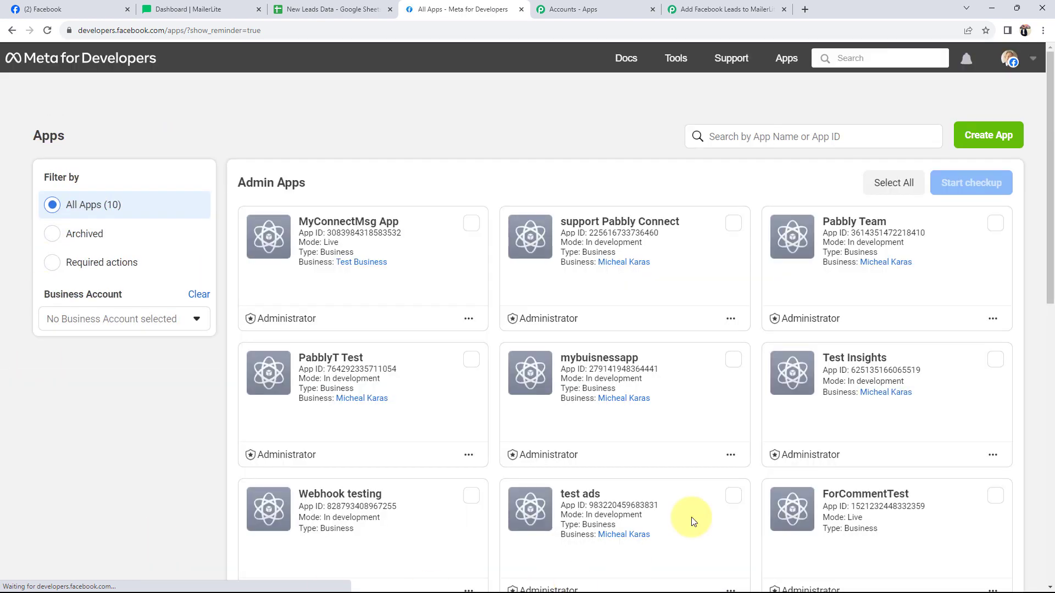
pyautogui.click(677, 59)
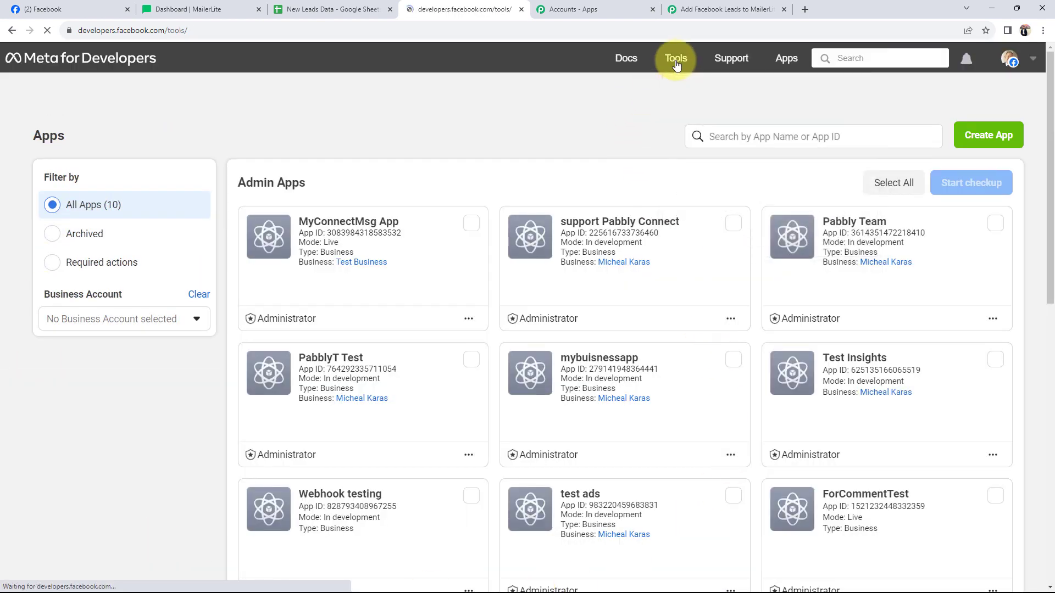
pyautogui.scroll(-1, 87, 447)
pyautogui.scroll(-1, 88, 447)
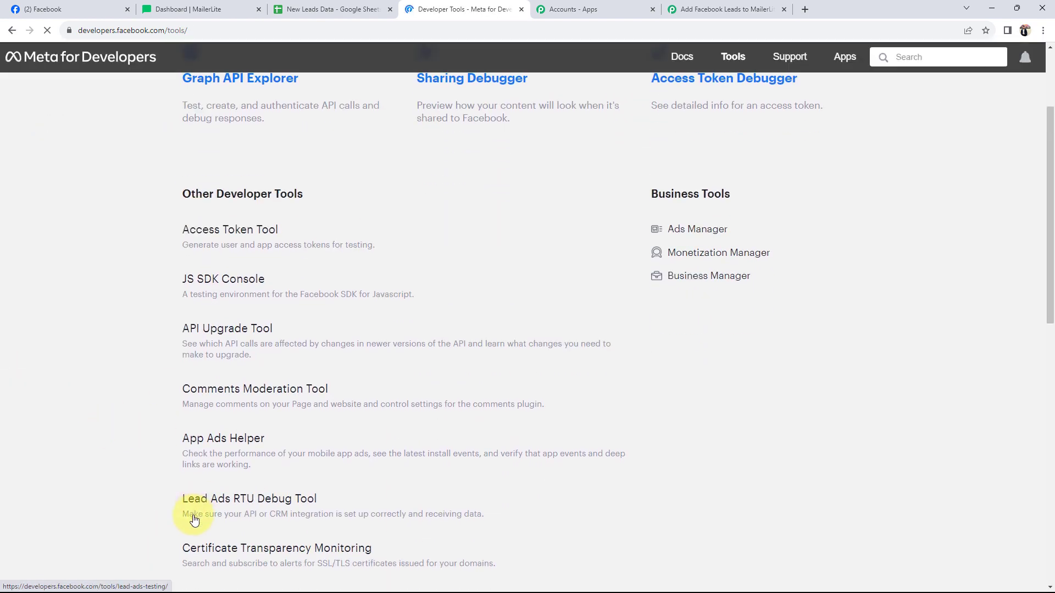
pyautogui.click(185, 487)
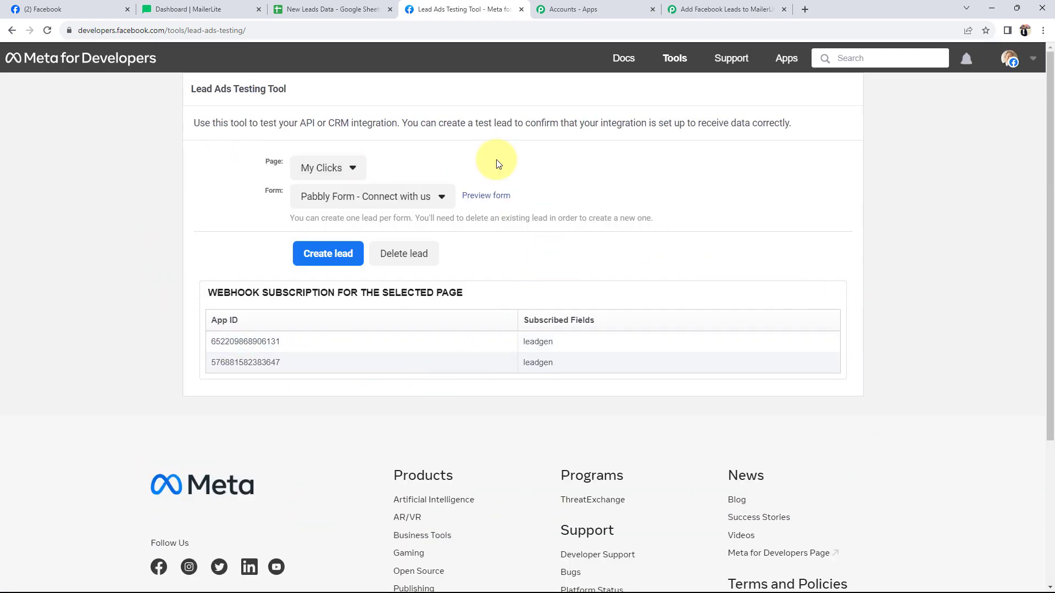
# In the Lead Ads Testing Tool, select the My Tour Guide page and its Contact Form.
pyautogui.moveTo(244, 88); pyautogui.dragTo(288, 89)
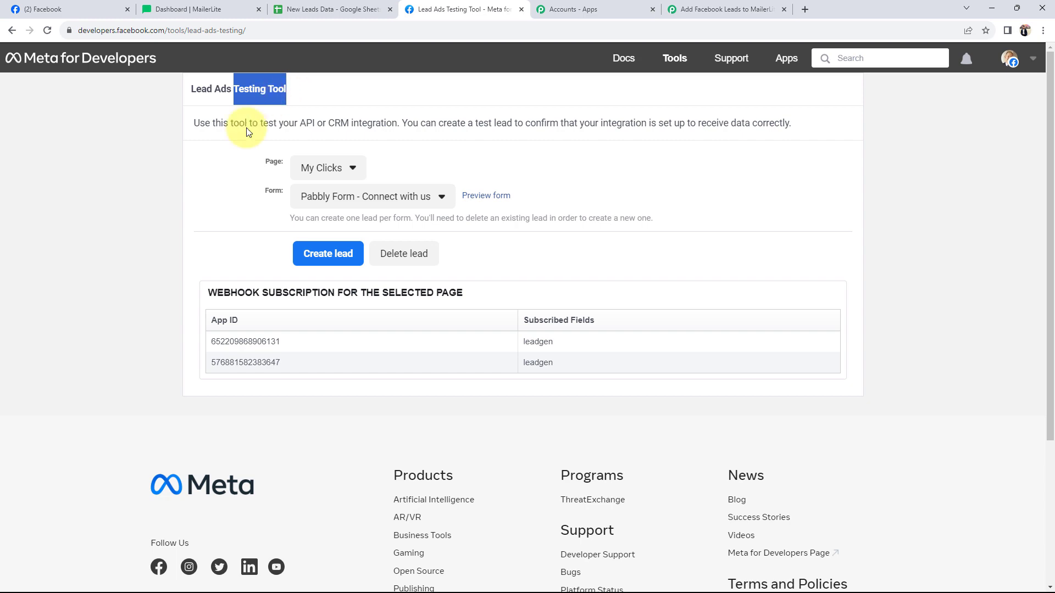
pyautogui.click(190, 190)
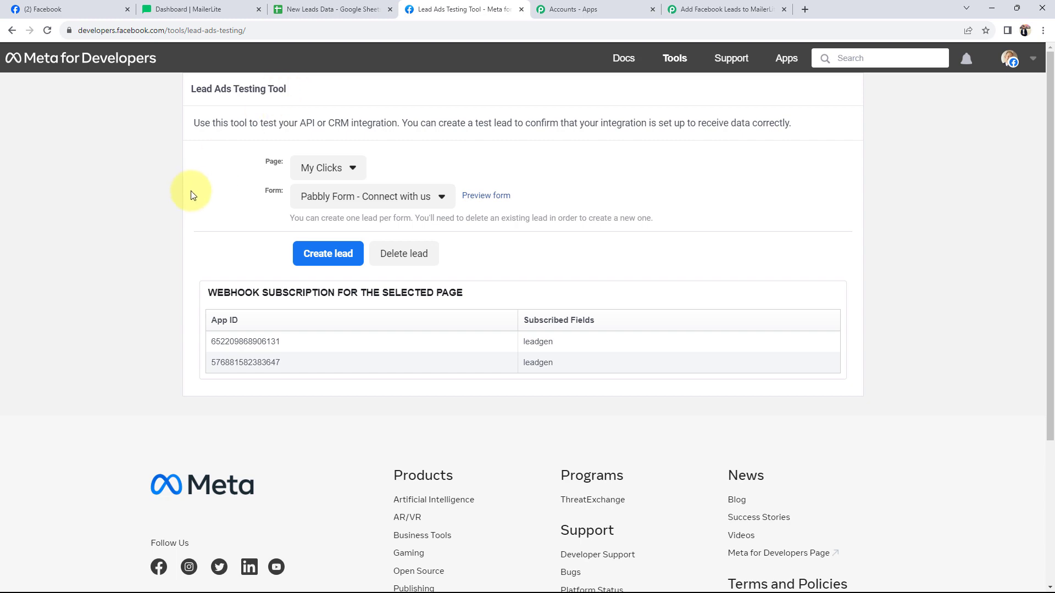
pyautogui.click(320, 166)
pyautogui.scroll(-1, 327, 478)
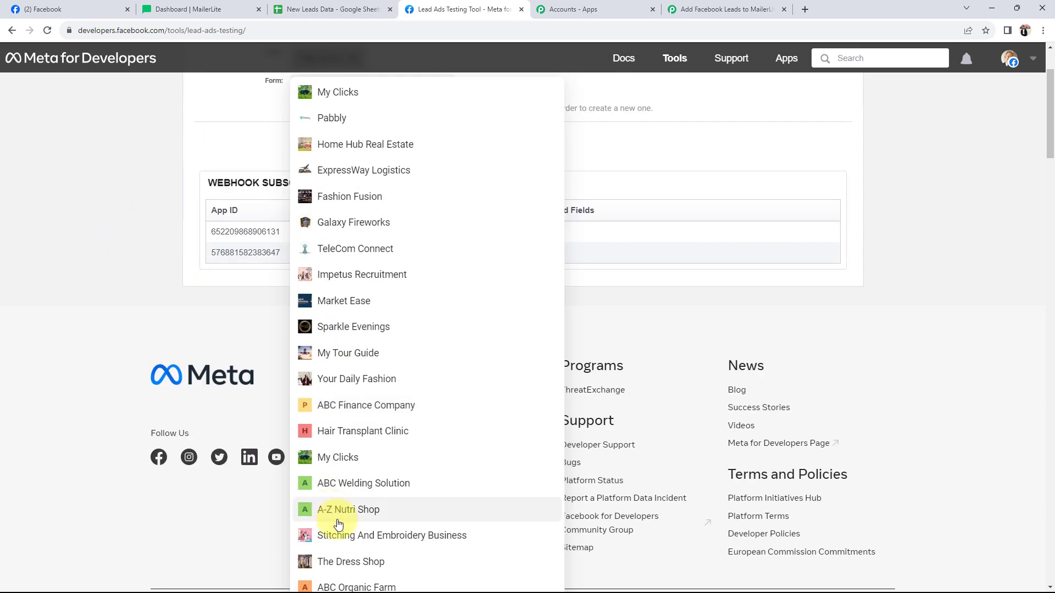
pyautogui.click(322, 266)
pyautogui.scroll(-2, 228, 259)
pyautogui.scroll(2, 226, 274)
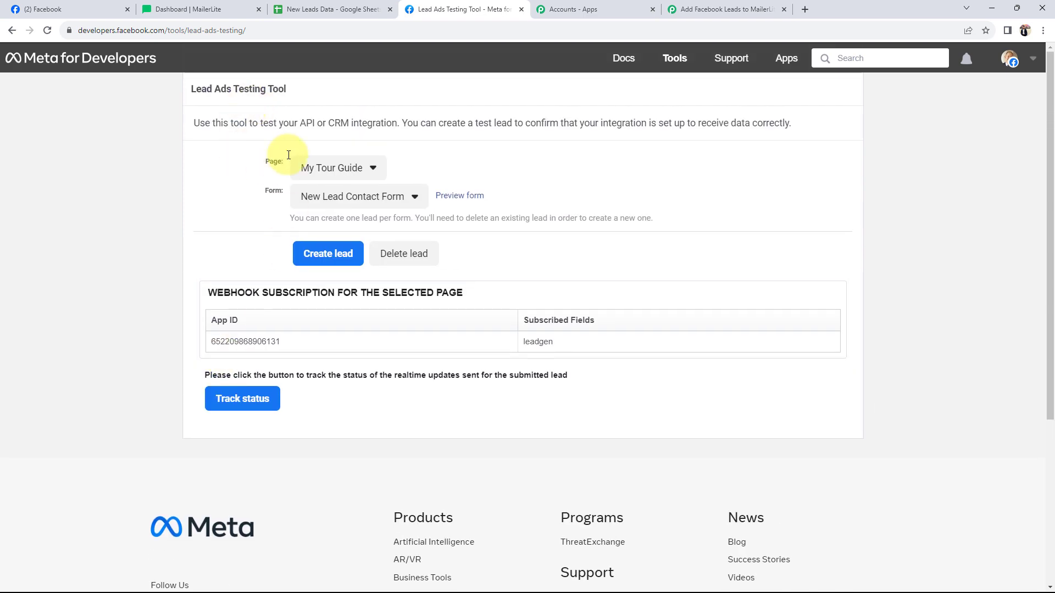
pyautogui.click(363, 198)
pyautogui.click(334, 251)
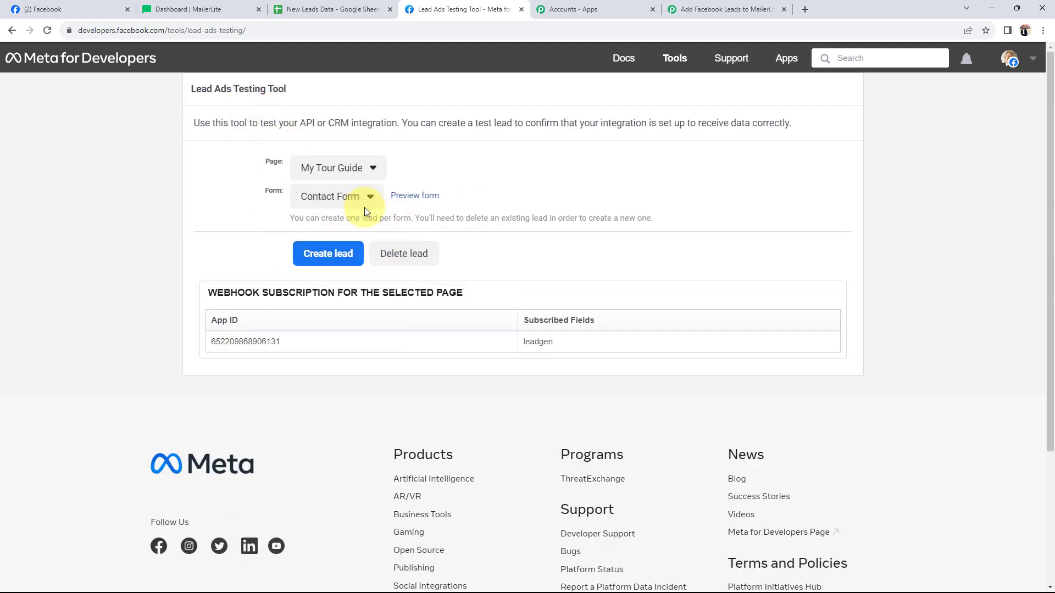
# Create a test lead with a sample first name, last name, email and phone number, submit it and close the form.
pyautogui.click(340, 251)
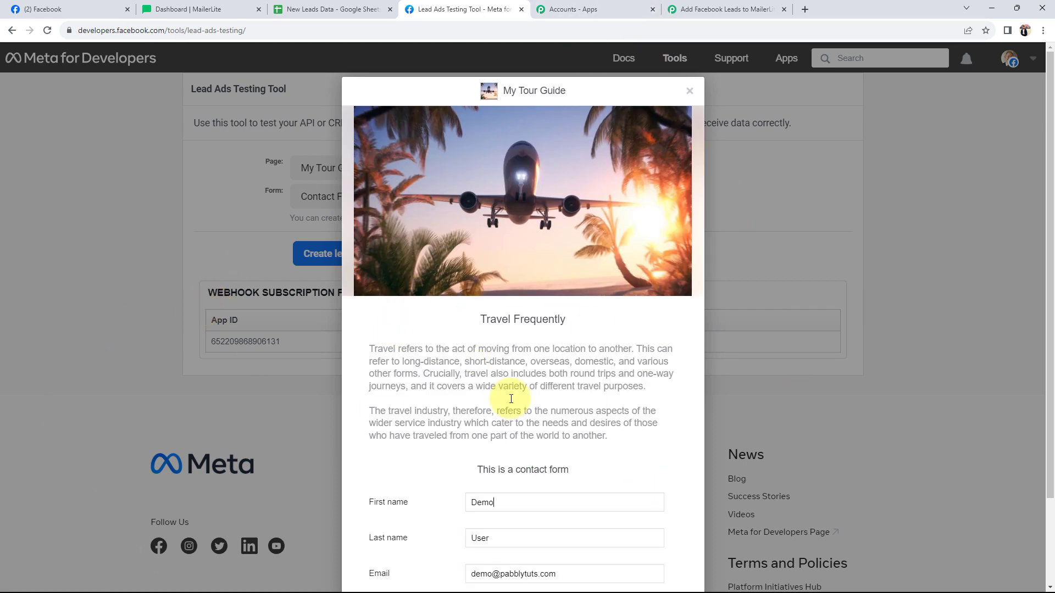
pyautogui.scroll(-3, 379, 469)
pyautogui.scroll(3, 411, 468)
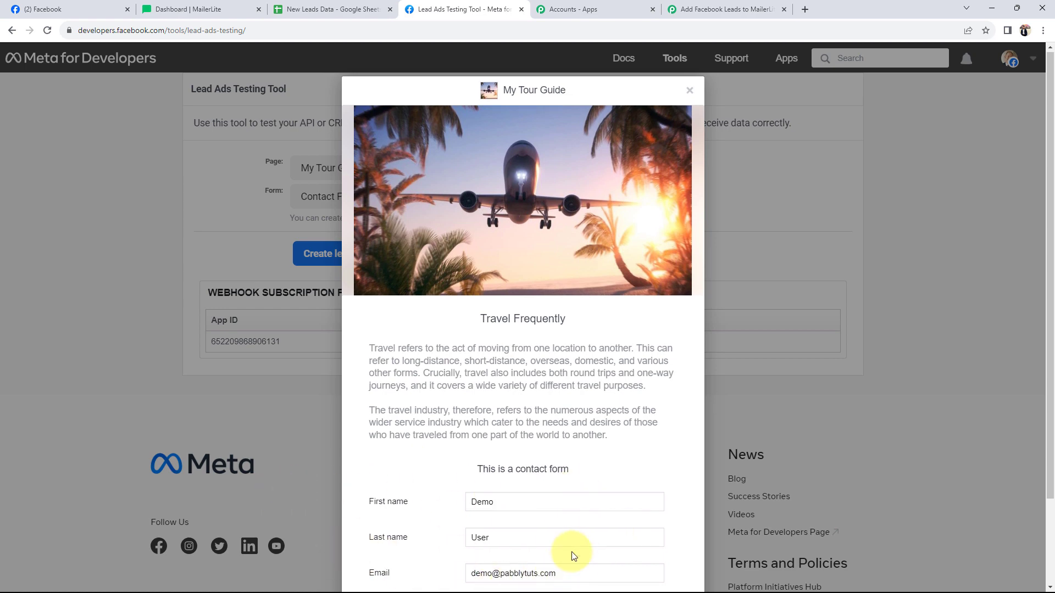
pyautogui.scroll(-2, 574, 555)
pyautogui.click(620, 512)
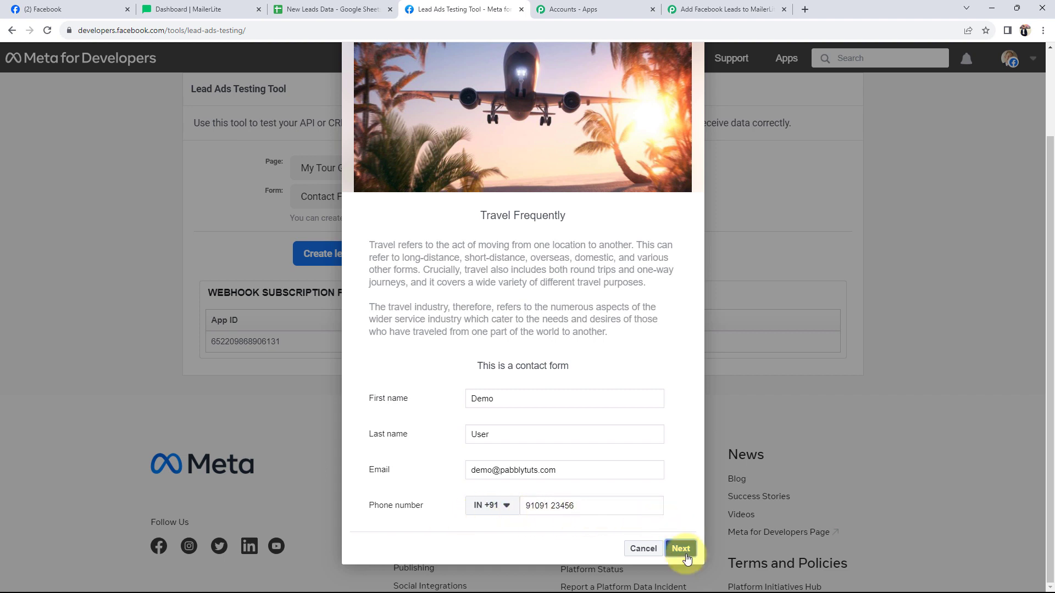
pyautogui.click(680, 548)
pyautogui.click(674, 414)
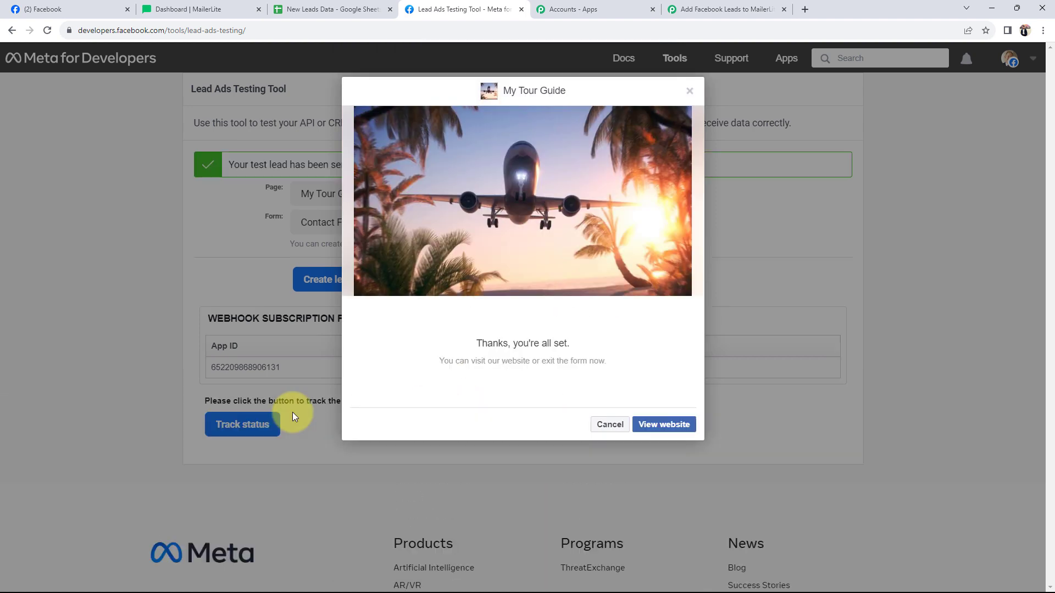
pyautogui.click(605, 425)
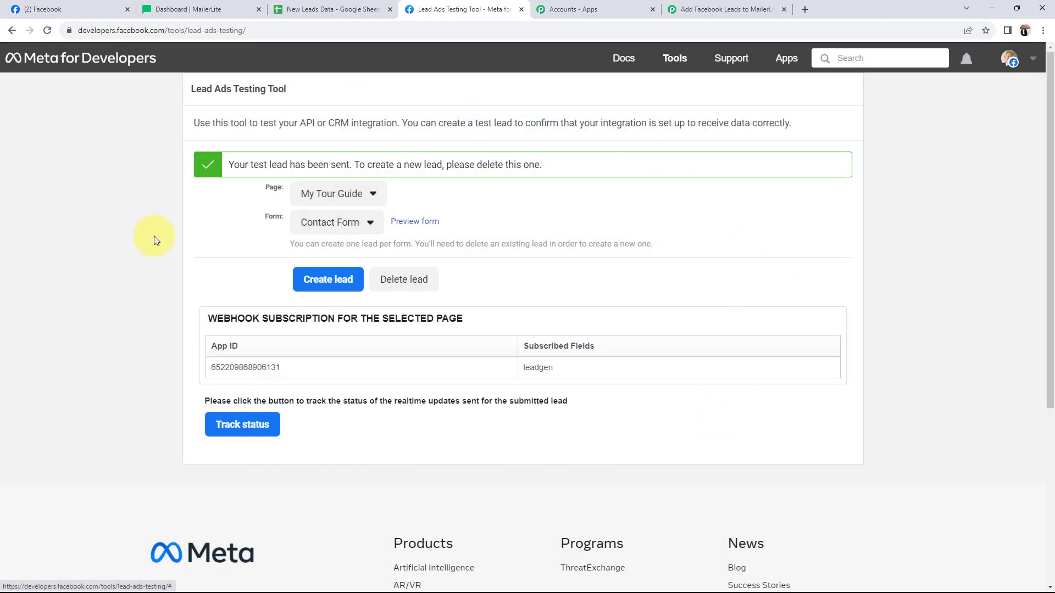
# Switch back to the Pabbly Connect workflow and review the test lead's name, email and phone number in the received trigger response.
pyautogui.click(709, 10)
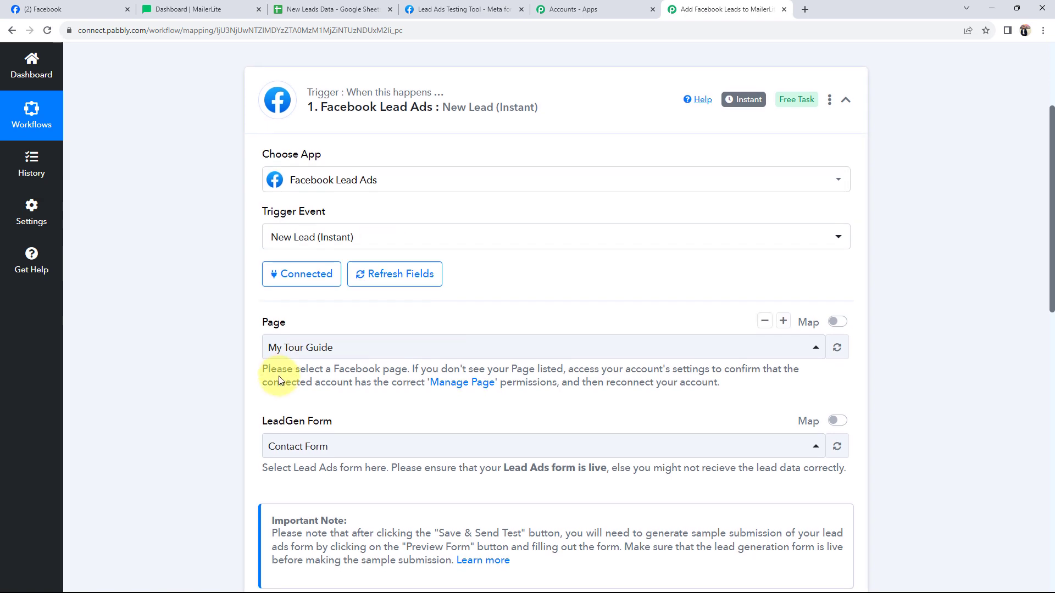
pyautogui.scroll(-4, 279, 379)
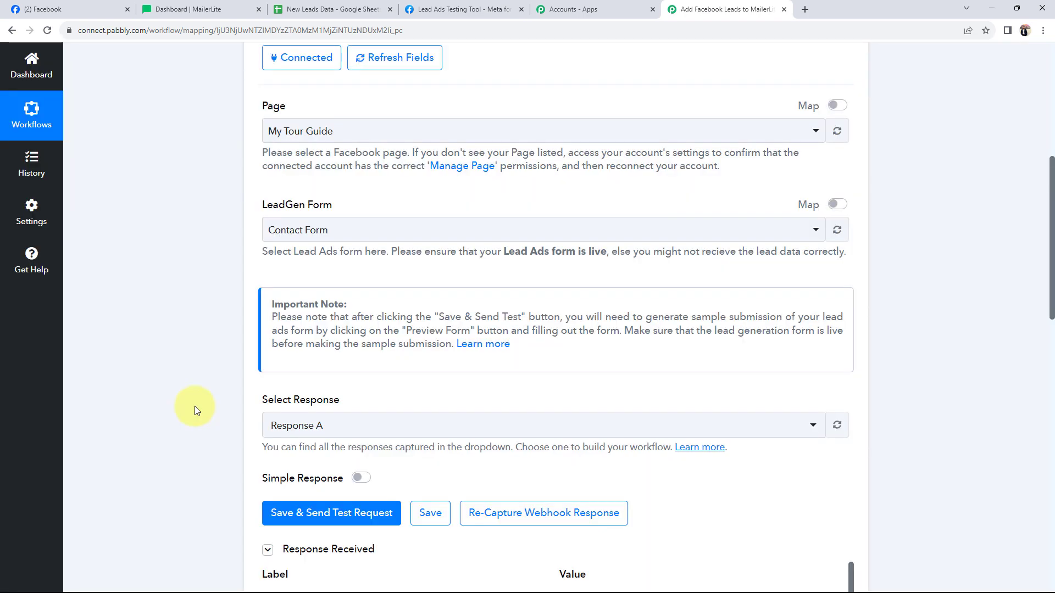
pyautogui.scroll(-2, 195, 406)
pyautogui.scroll(-5, 207, 437)
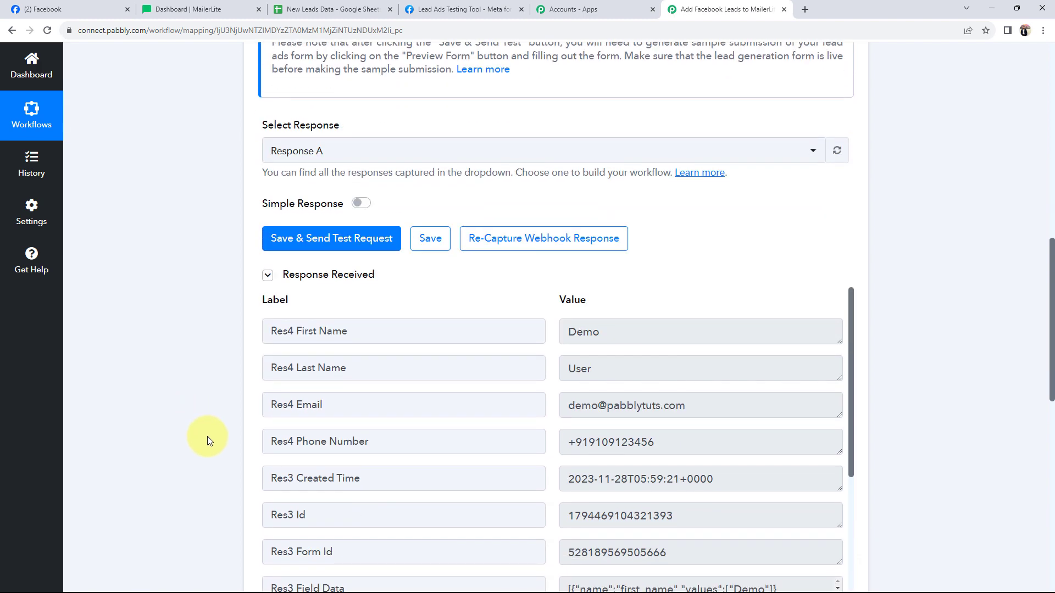
pyautogui.click(614, 222)
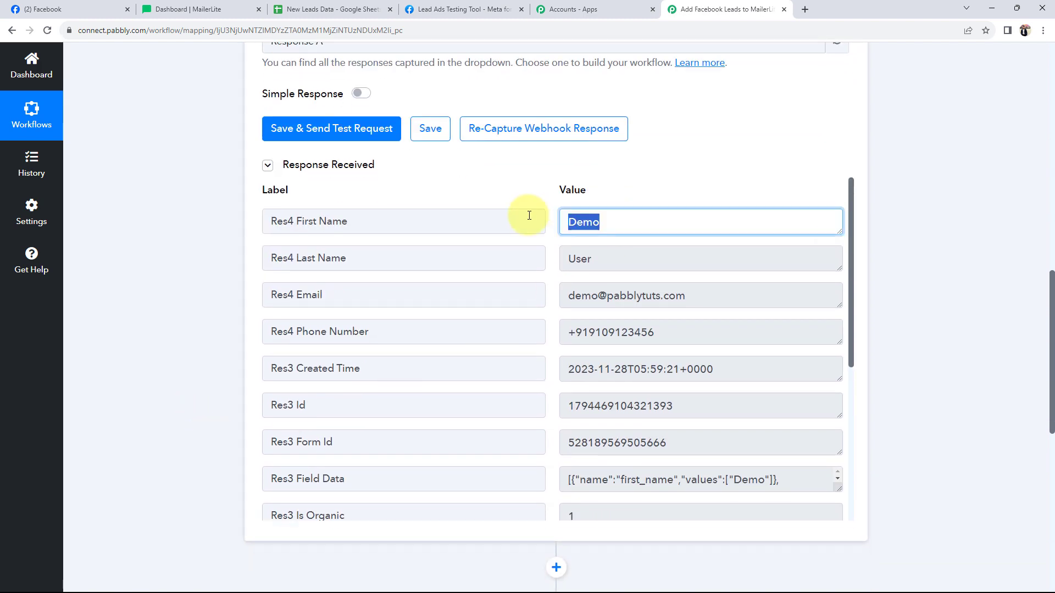
pyautogui.click(631, 262)
pyautogui.click(721, 308)
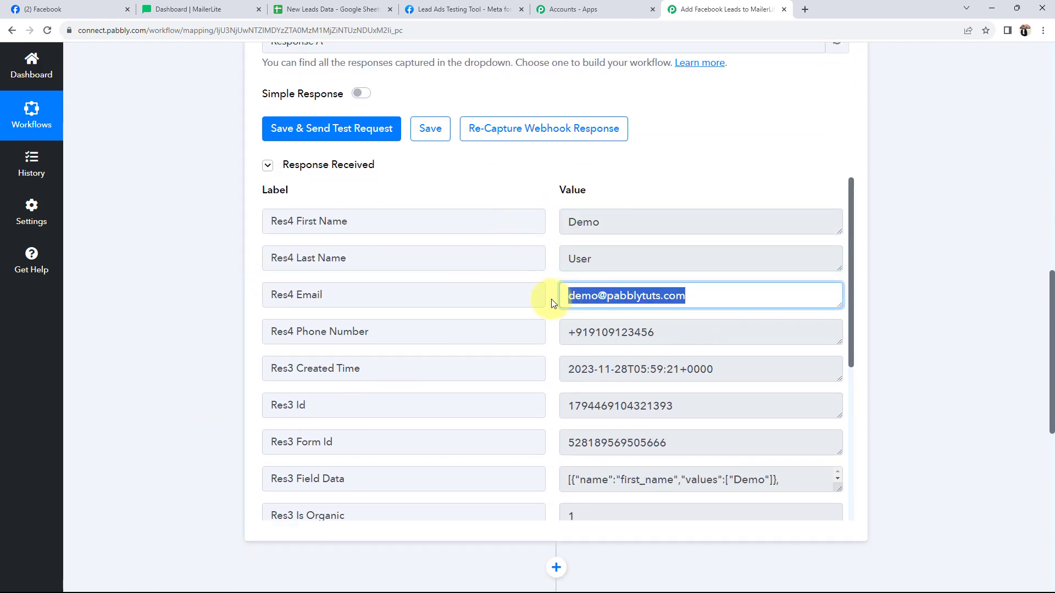
pyautogui.moveTo(652, 338); pyautogui.dragTo(558, 342)
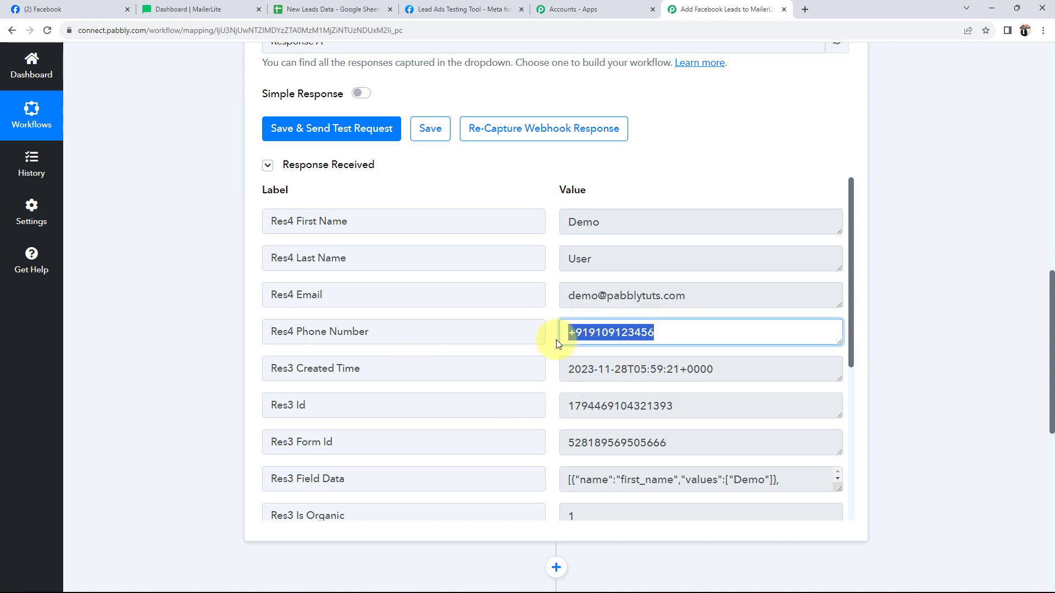
pyautogui.click(105, 419)
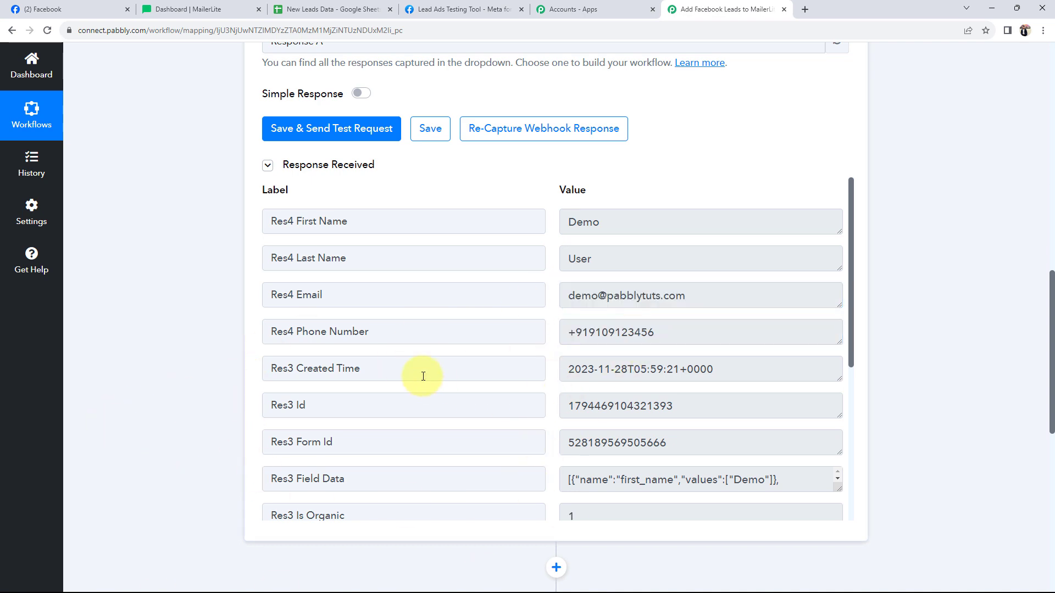
# Collapse the Facebook Lead Ads trigger and set the MailerLite Classic action event to Add or Update Subscriber in the Group.
pyautogui.scroll(13, 418, 422)
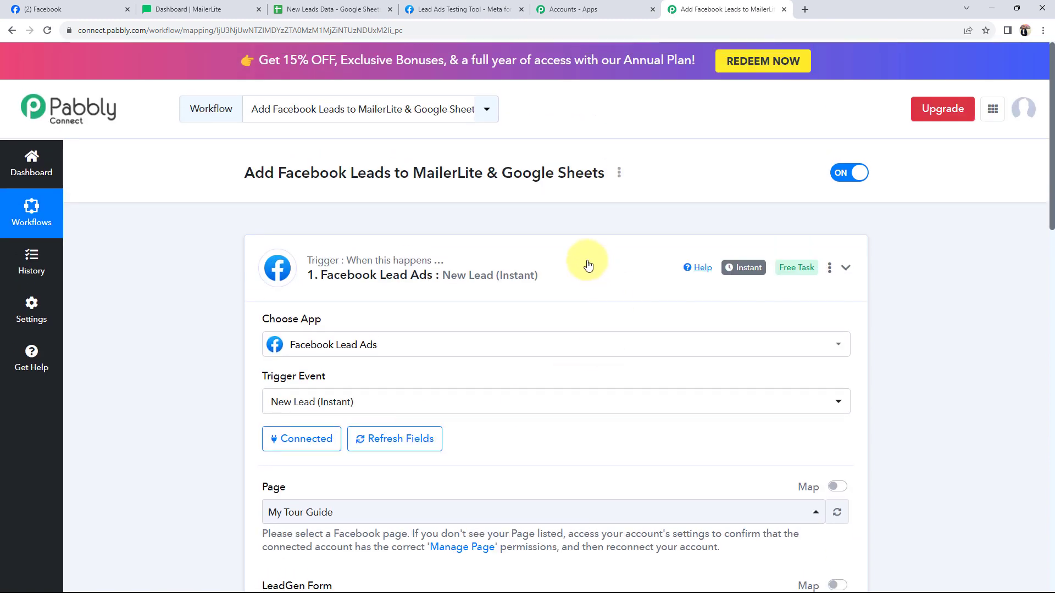
pyautogui.click(588, 265)
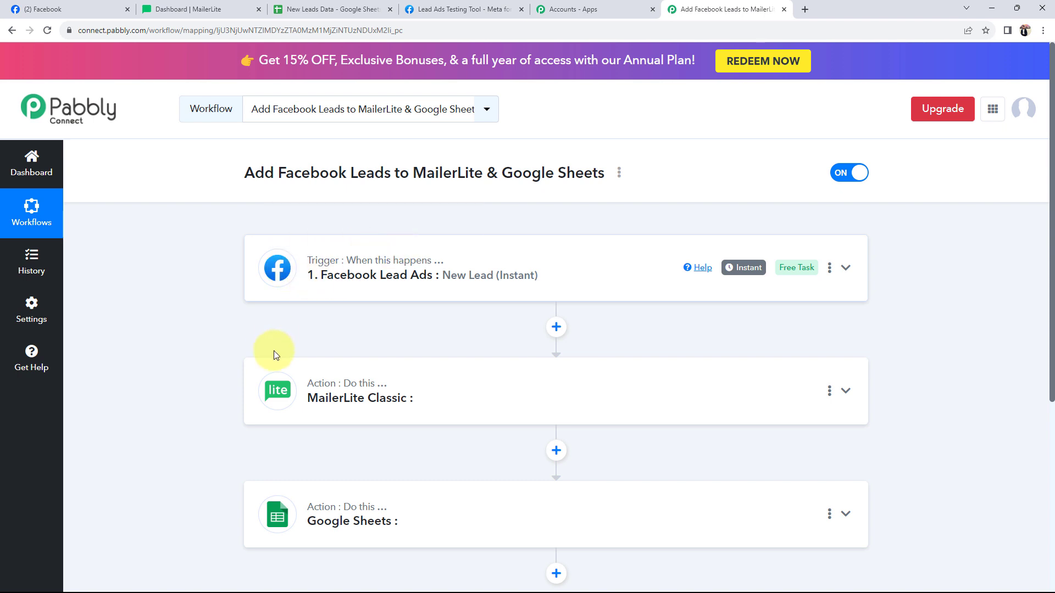
pyautogui.scroll(-2, 290, 287)
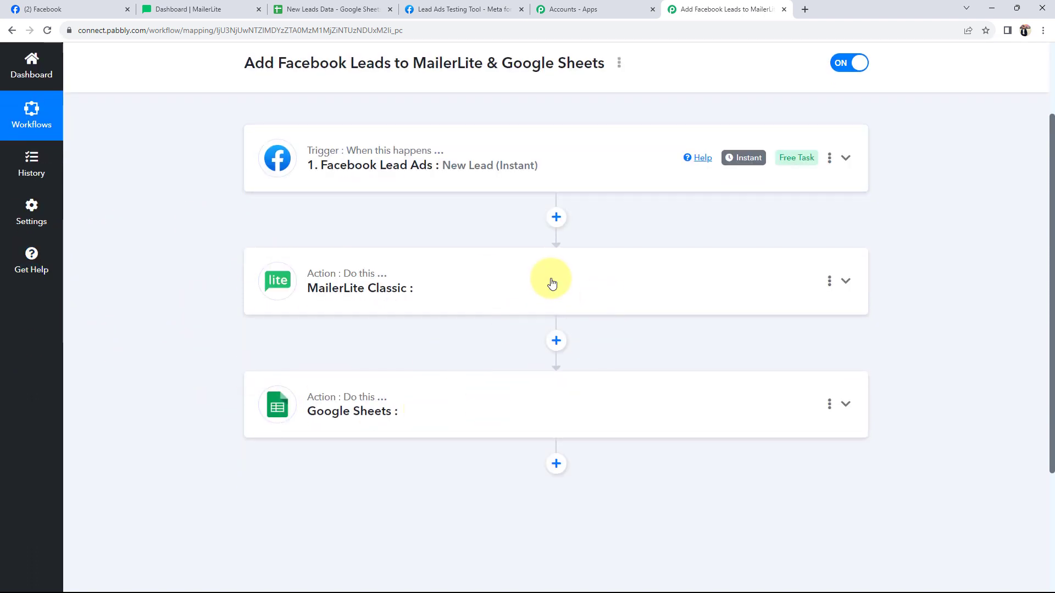
pyautogui.click(374, 280)
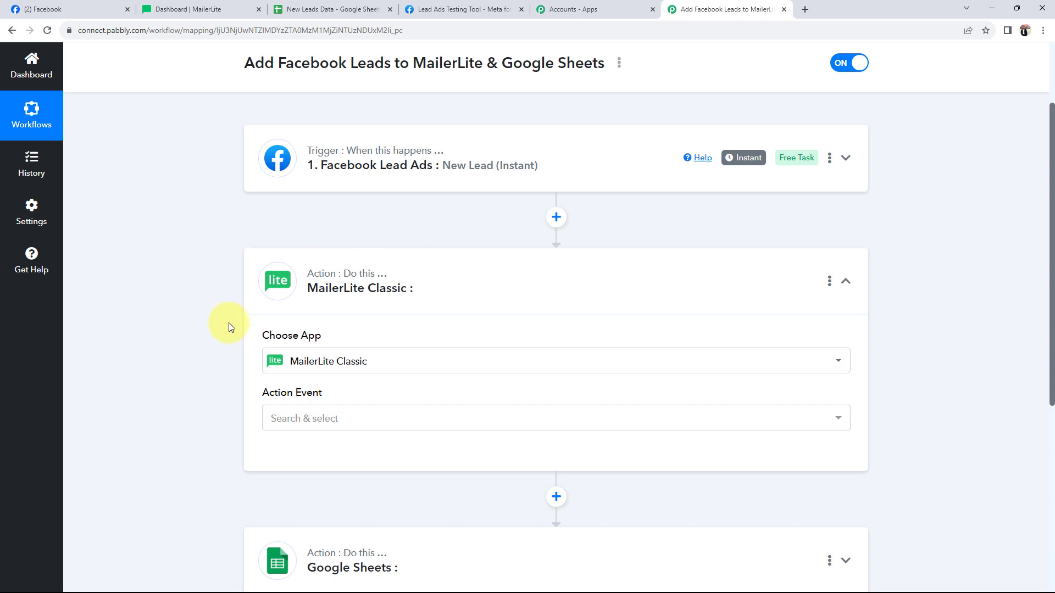
pyautogui.click(278, 418)
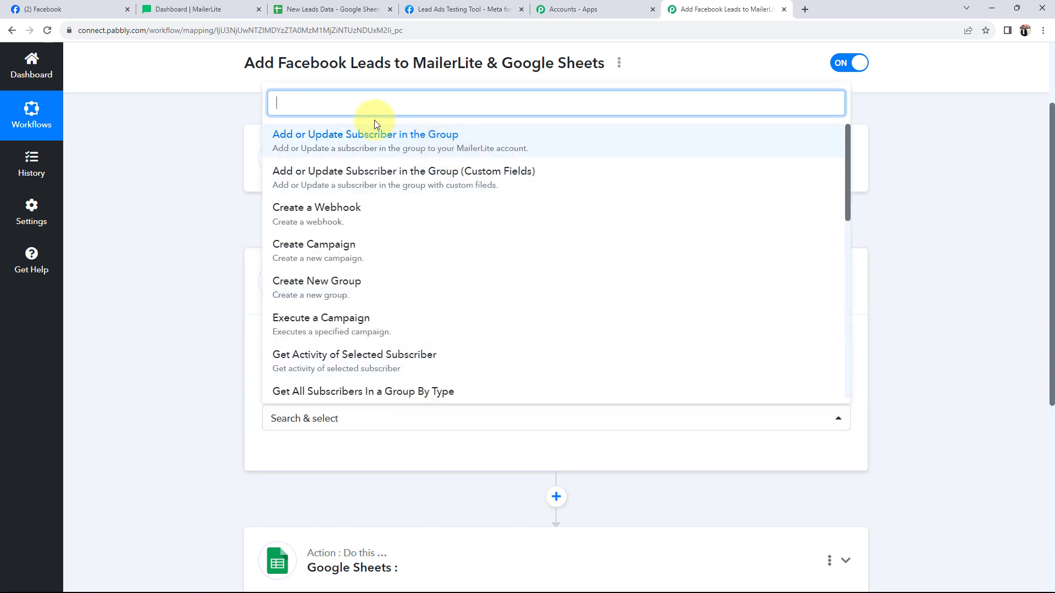
pyautogui.click(338, 140)
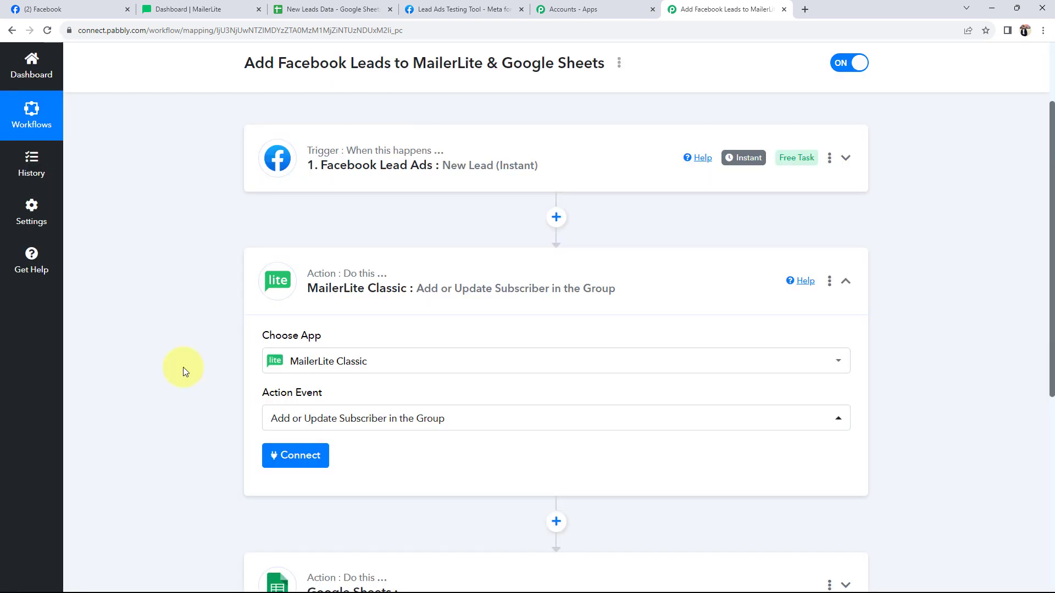
# Start adding a new MailerLite Classic connection for the action.
pyautogui.click(295, 455)
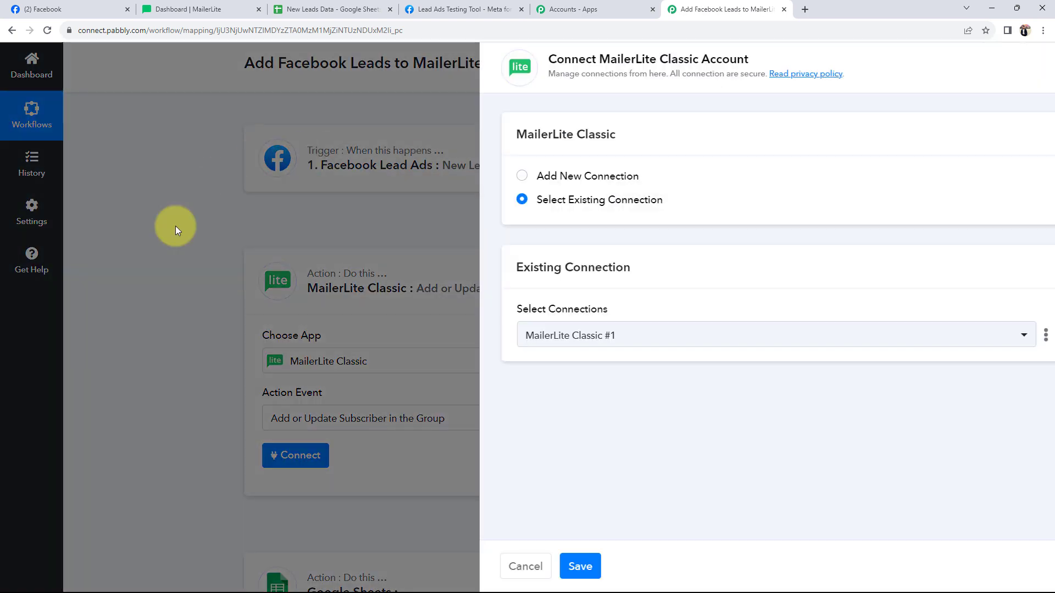
pyautogui.moveTo(575, 59); pyautogui.dragTo(714, 59)
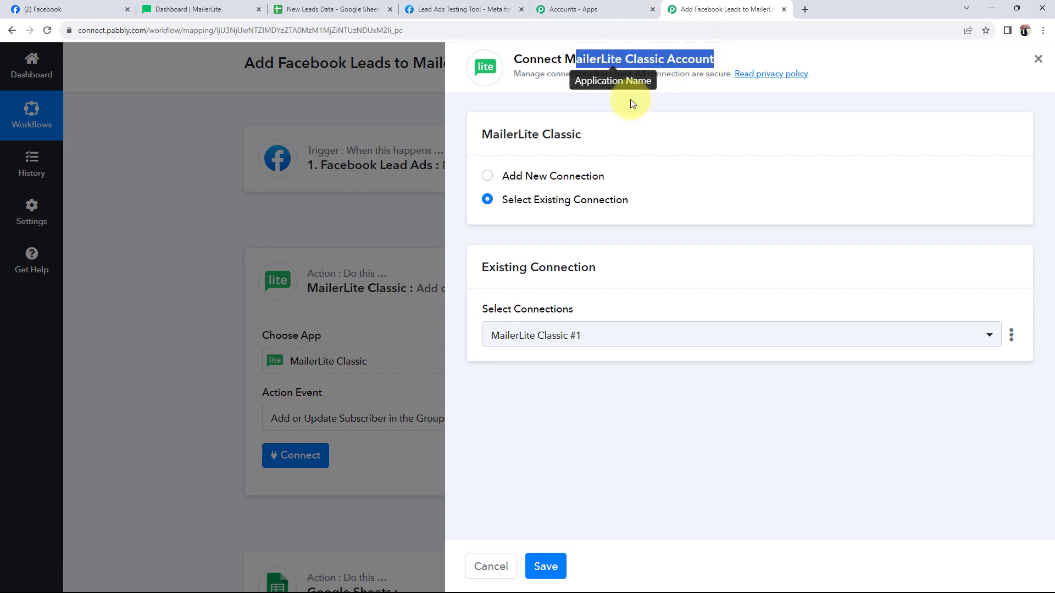
pyautogui.click(487, 177)
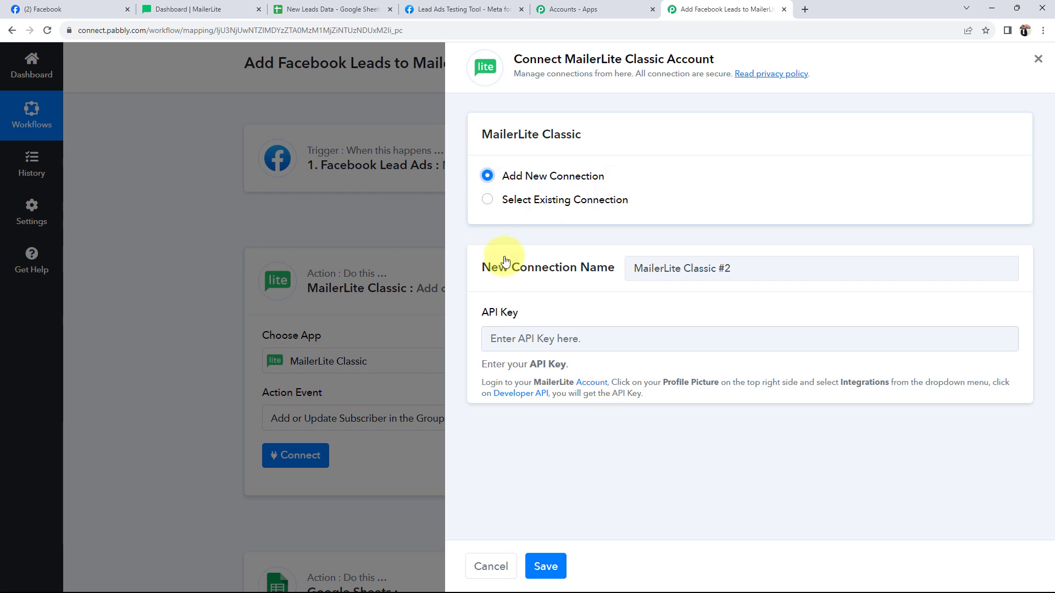
pyautogui.moveTo(482, 314); pyautogui.dragTo(521, 314)
pyautogui.click(506, 348)
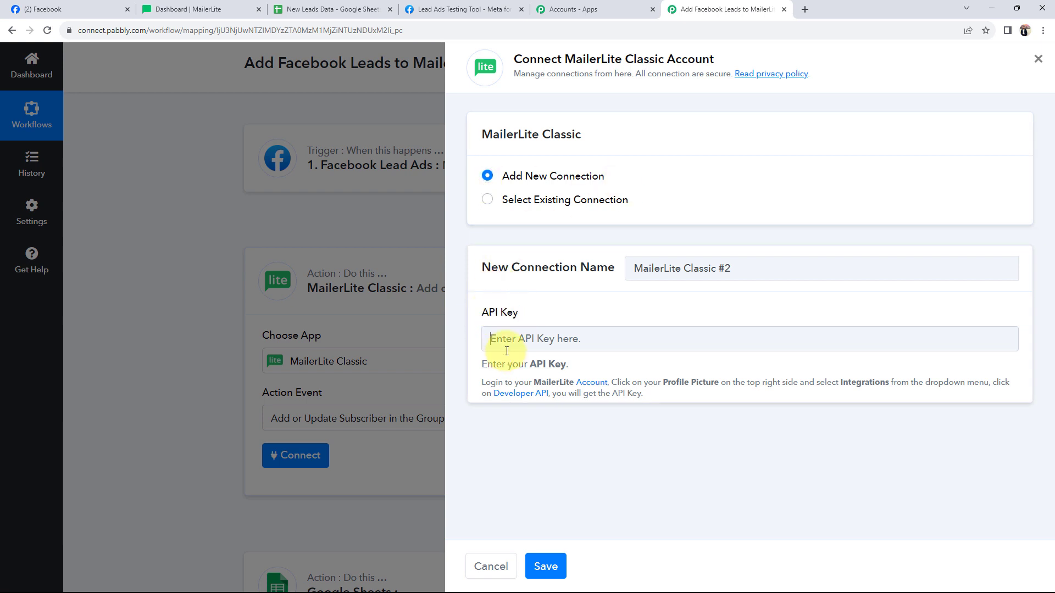
# Switch to MailerLite, open the Developer API integration and copy the account's API key.
pyautogui.click(223, 4)
pyautogui.click(1005, 67)
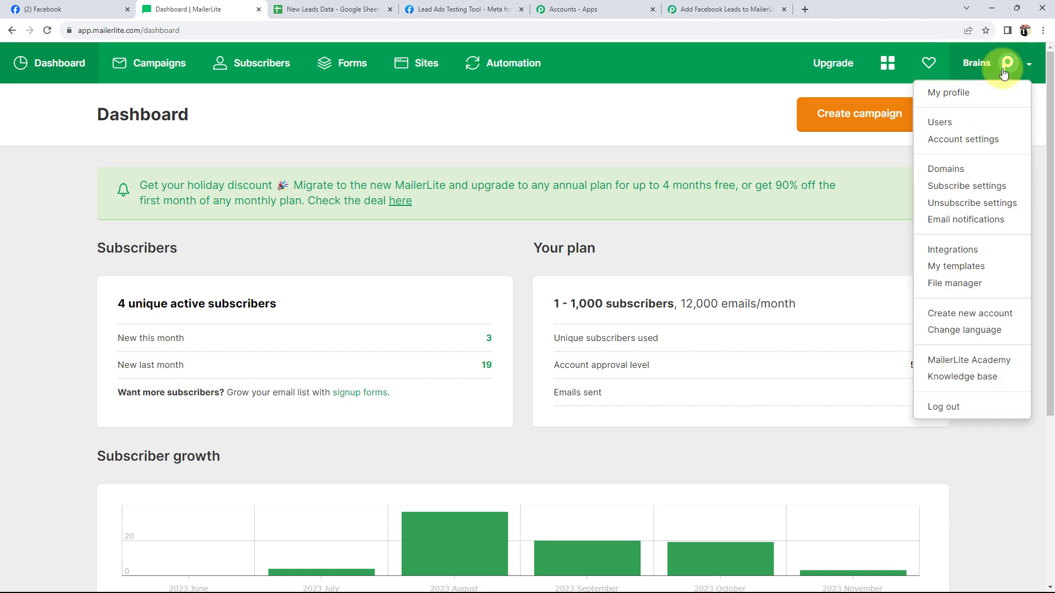
pyautogui.click(956, 251)
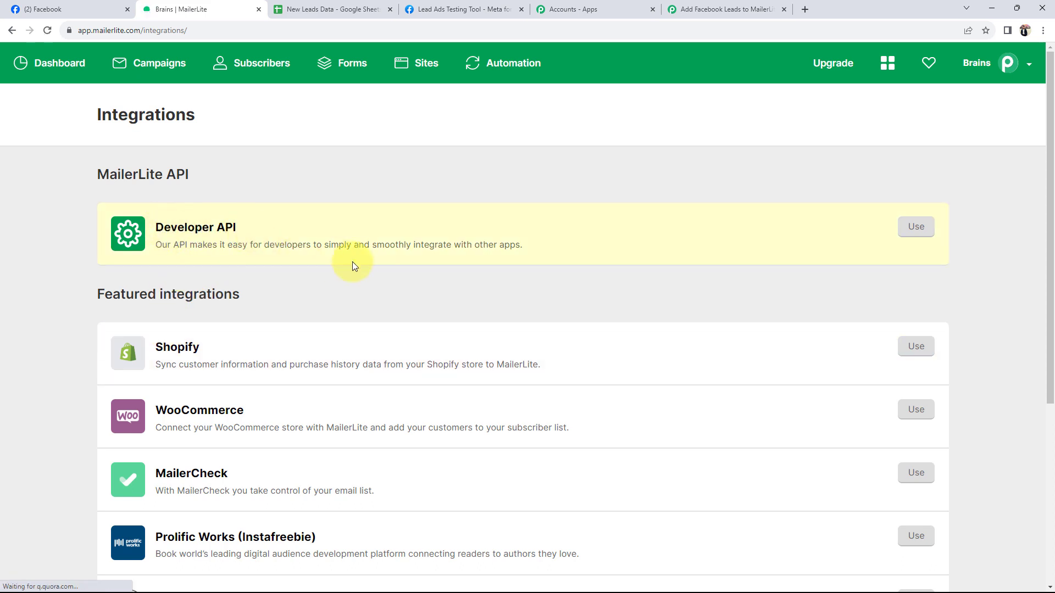
pyautogui.click(913, 227)
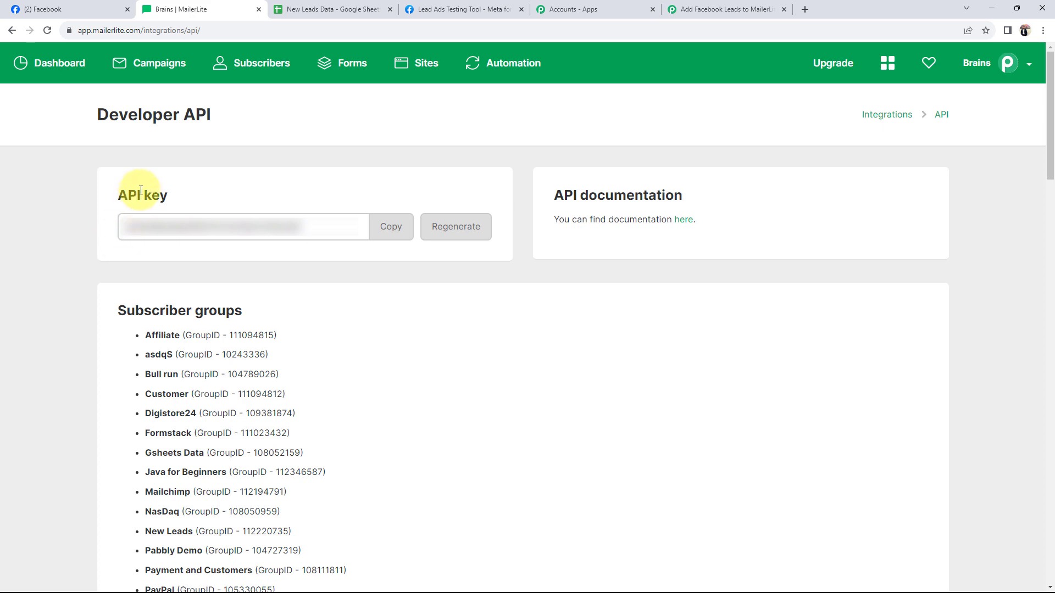
pyautogui.click(397, 224)
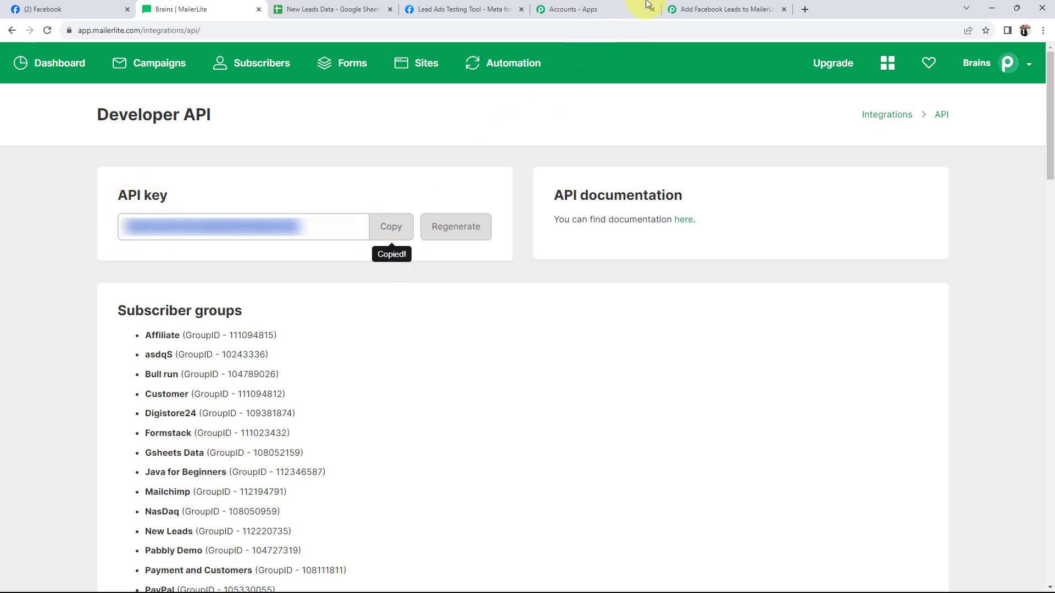
# Return to Pabbly Connect, paste the API key into the new MailerLite Classic connection and save it.
pyautogui.click(721, 9)
pyautogui.click(519, 338)
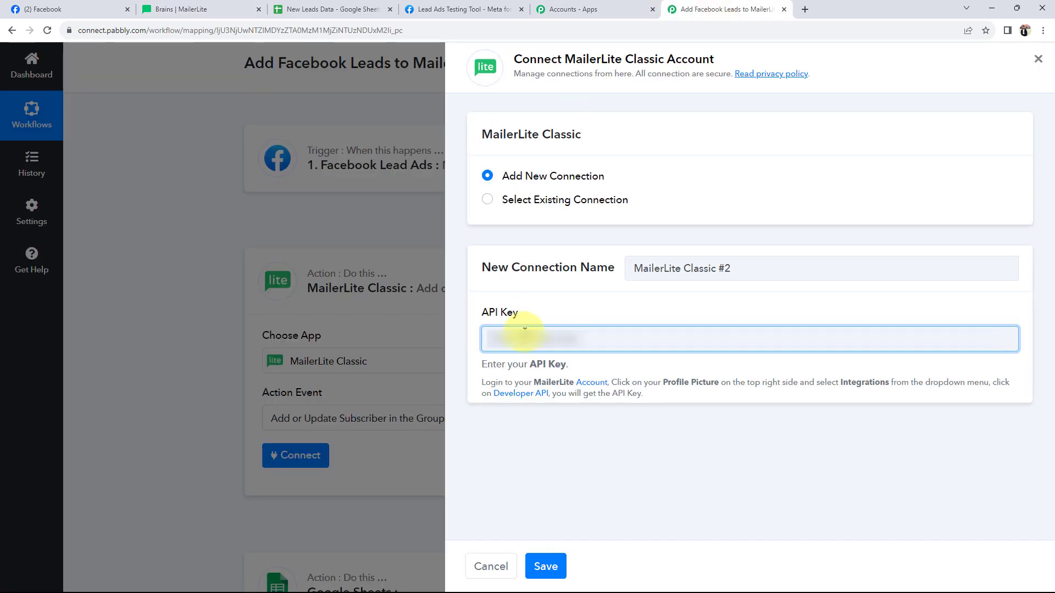
pyautogui.hotkey('ctrl', 'v')
pyautogui.click(546, 566)
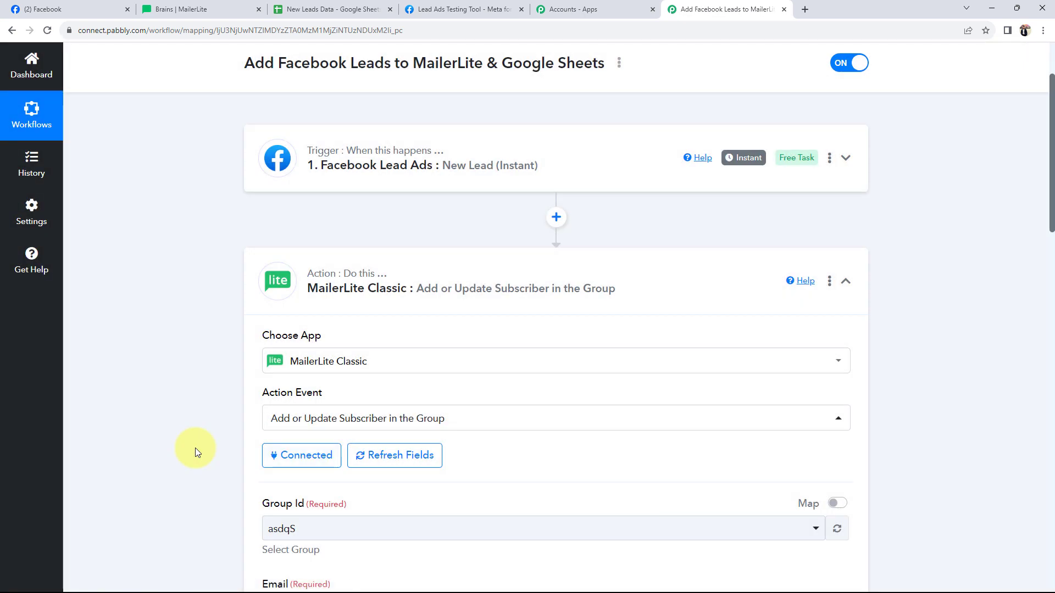
# Examine the action's required Group Id field, then switch to MailerLite and look through the existing subscriber groups.
pyautogui.scroll(-6, 195, 447)
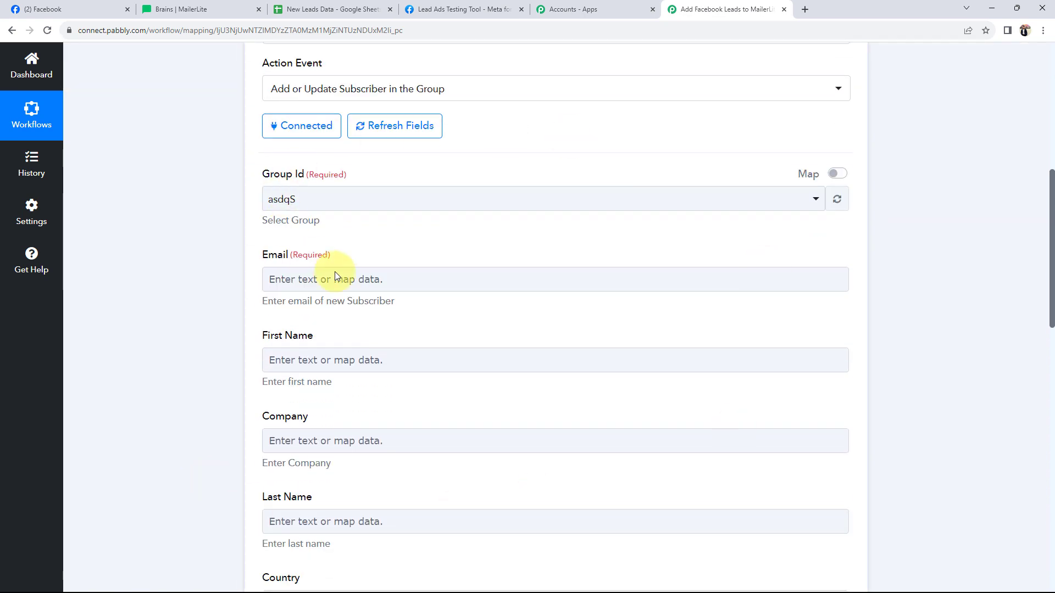
pyautogui.moveTo(248, 174); pyautogui.dragTo(303, 173)
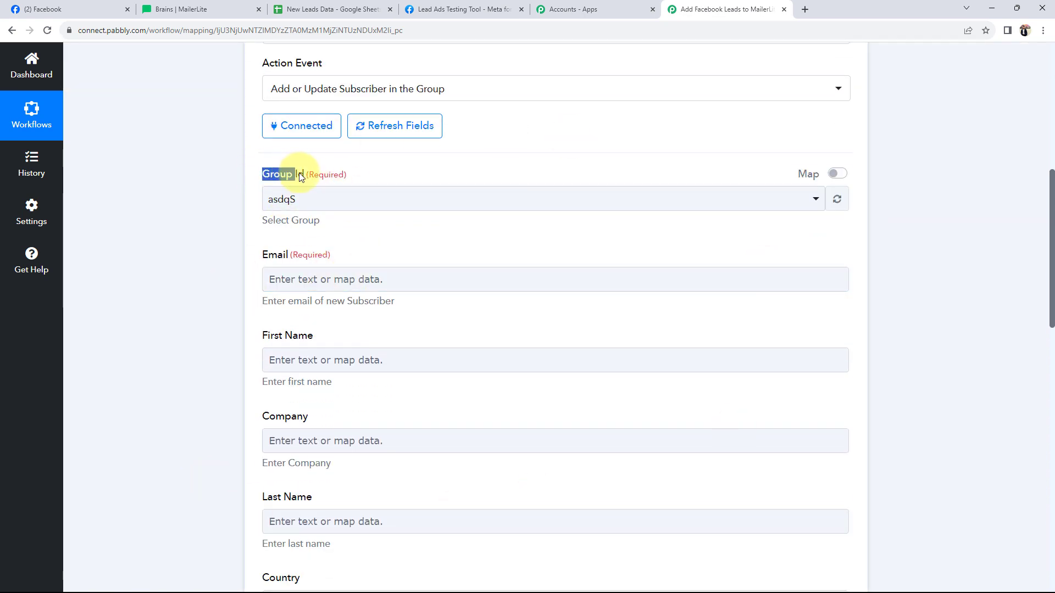
pyautogui.click(233, 213)
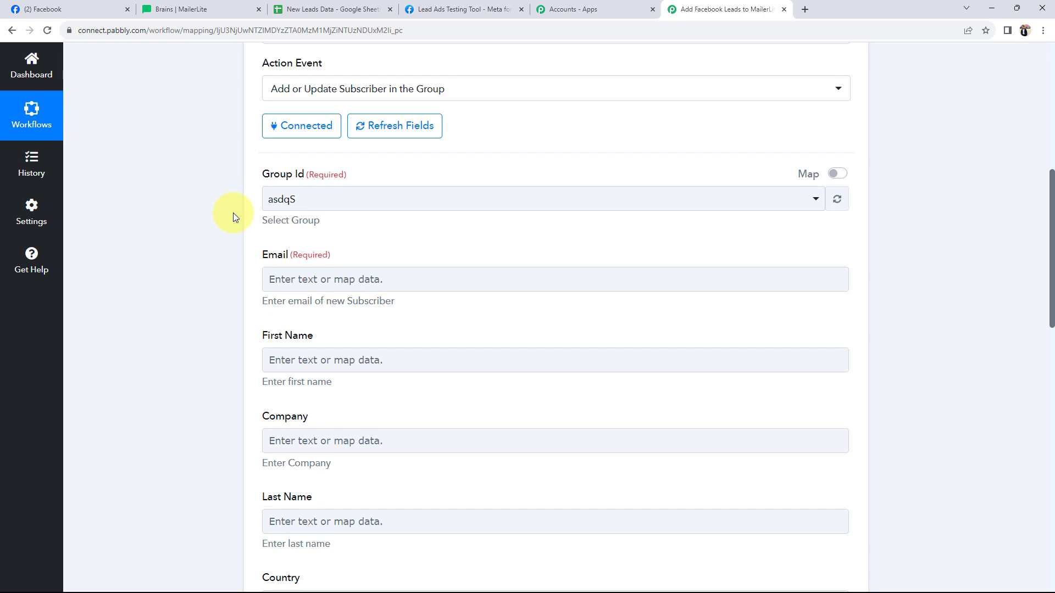
pyautogui.click(159, 9)
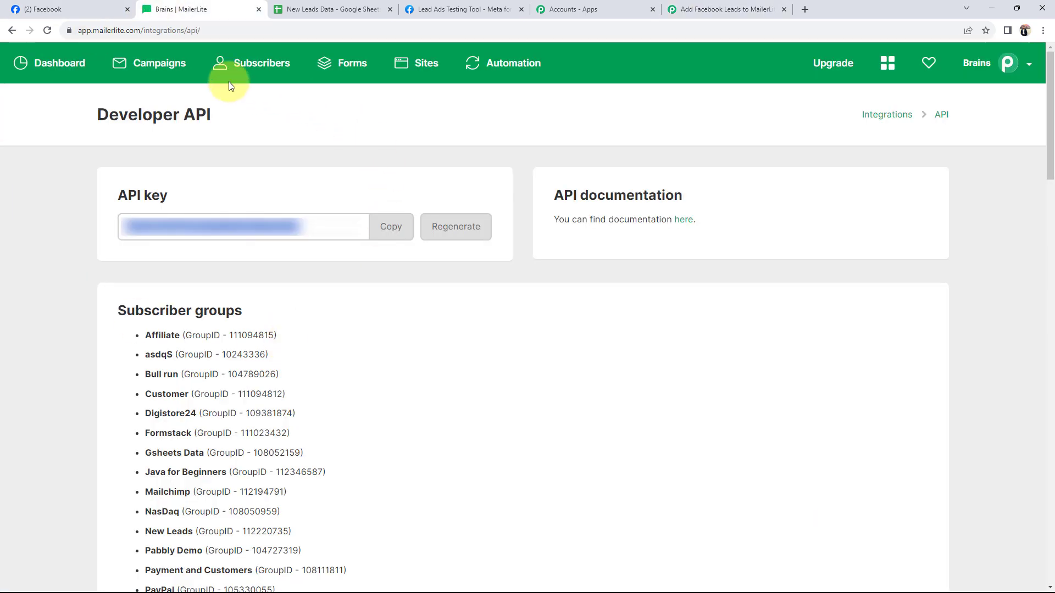
pyautogui.click(265, 58)
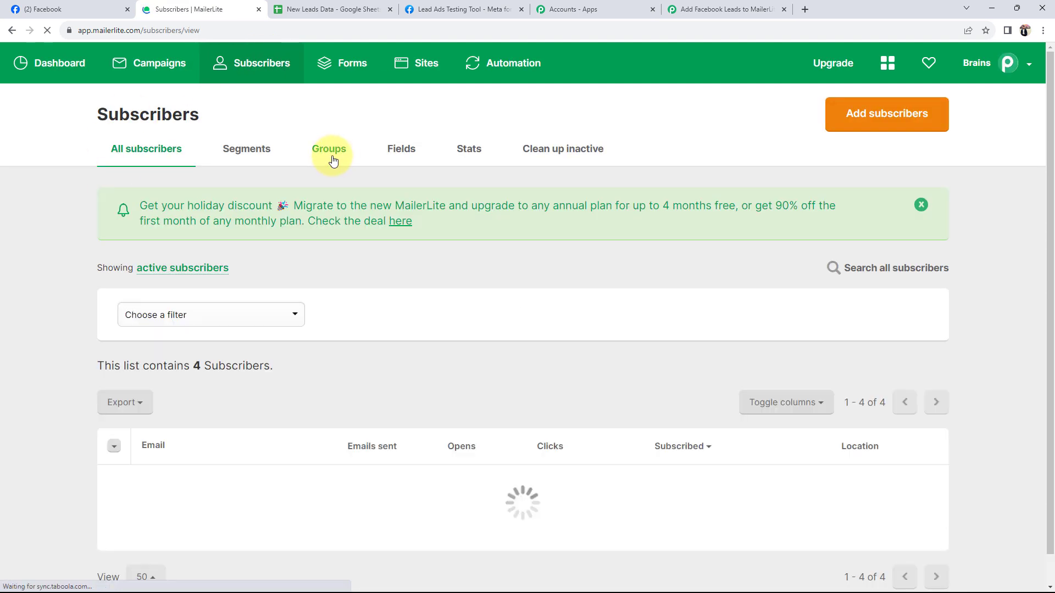
pyautogui.click(332, 154)
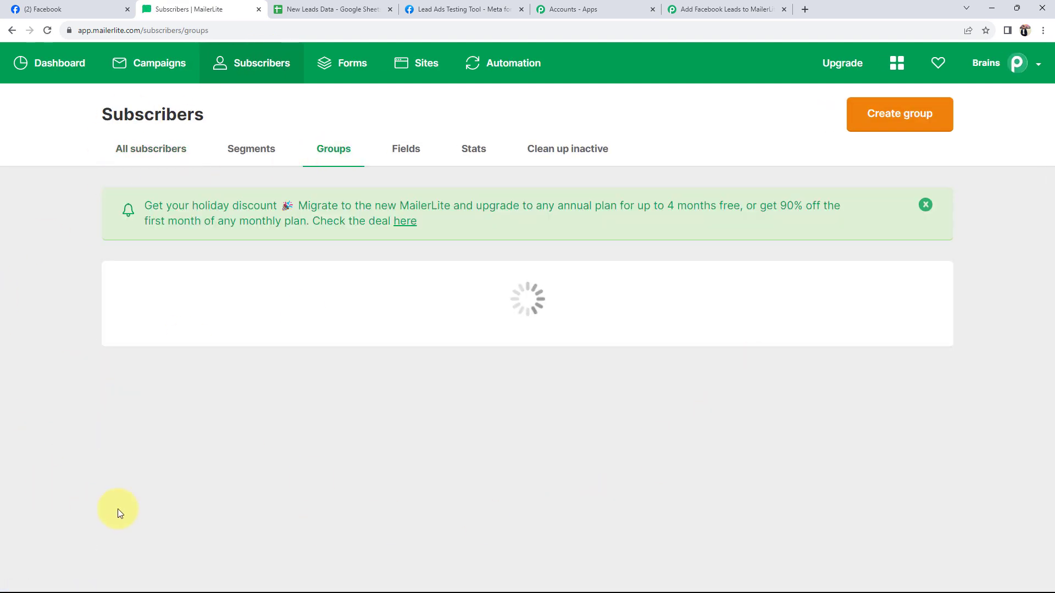
pyautogui.scroll(-3, 129, 511)
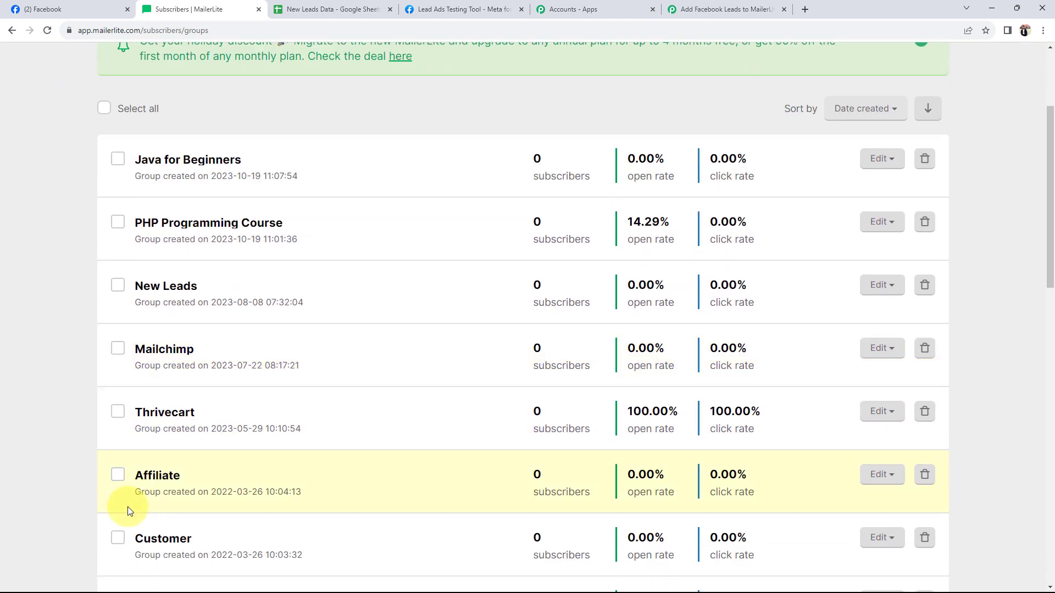
pyautogui.scroll(-1, 128, 507)
pyautogui.scroll(2, 134, 424)
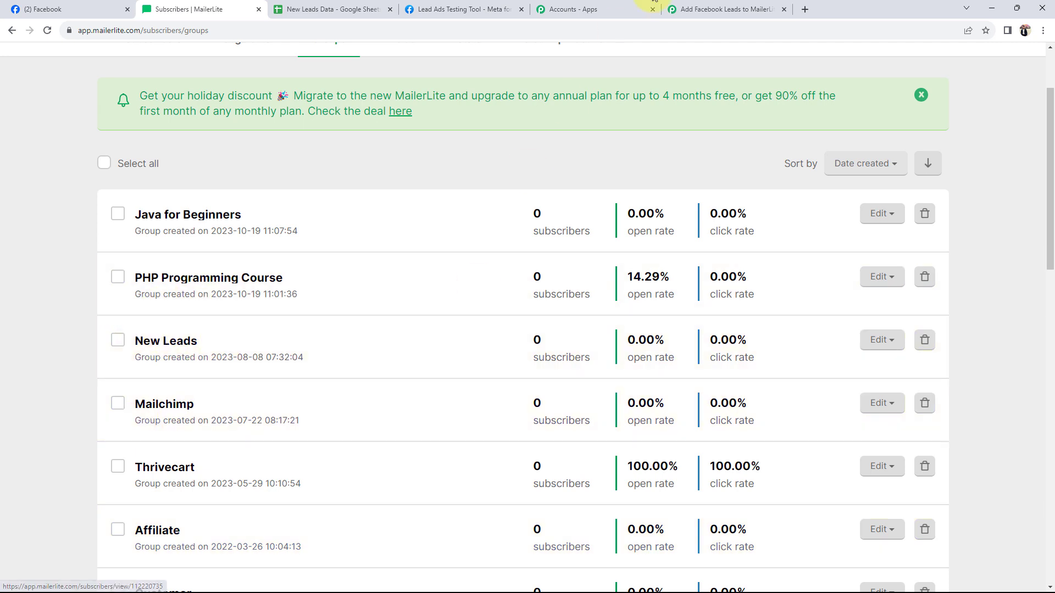
# Switch back to Pabbly Connect and set the MailerLite action's Group Id to New Leads.
pyautogui.click(673, 9)
pyautogui.click(270, 201)
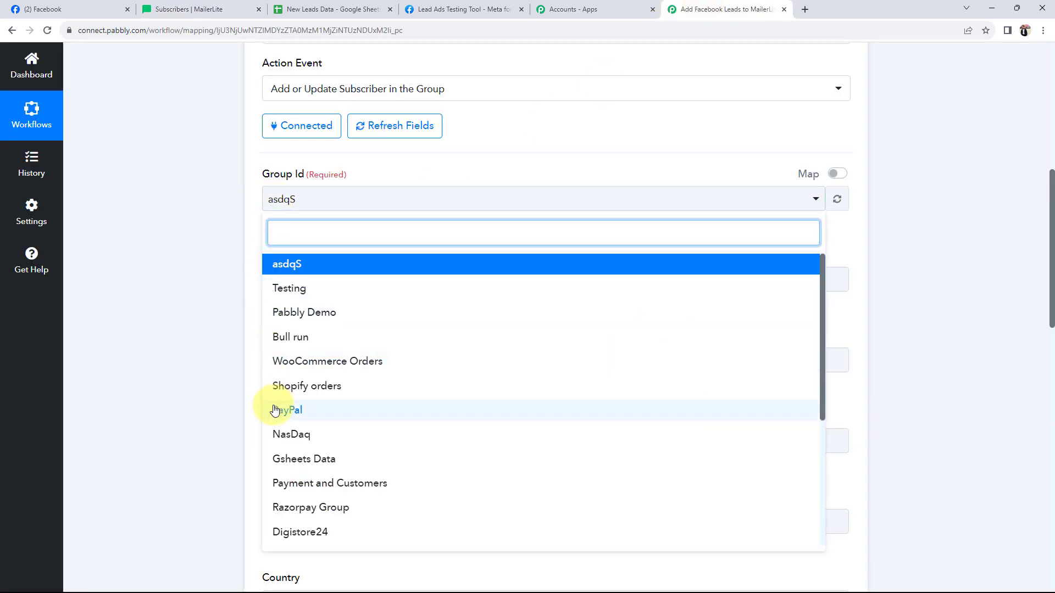
pyautogui.scroll(-4, 278, 484)
pyautogui.click(281, 479)
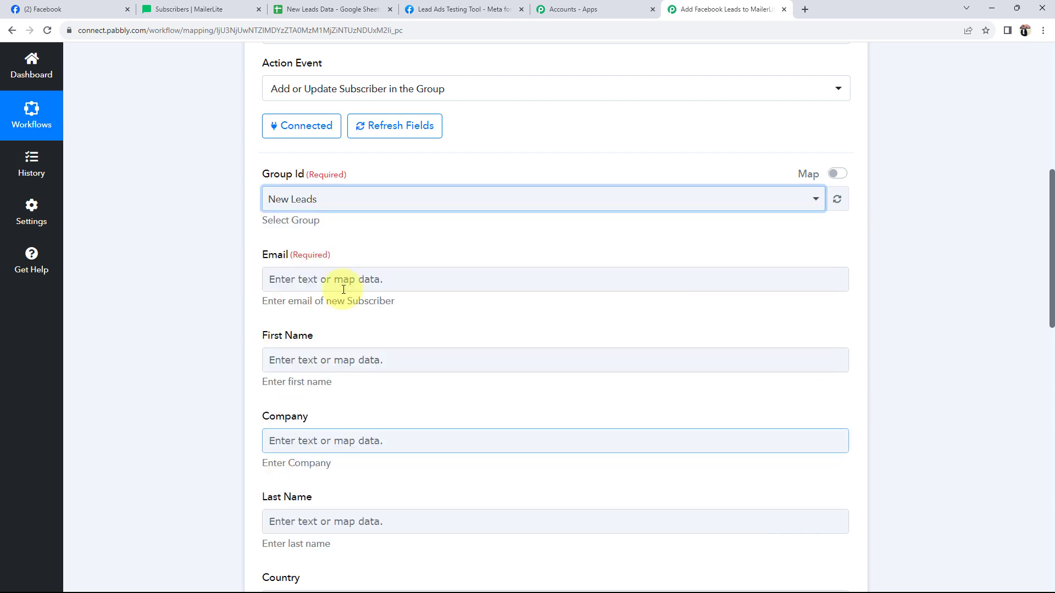
pyautogui.click(212, 205)
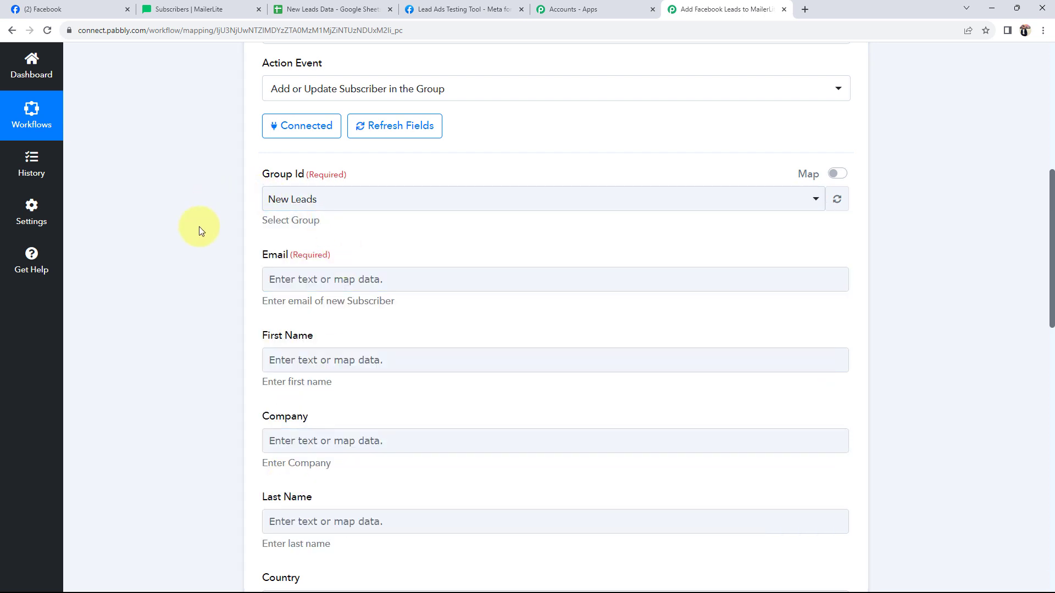
pyautogui.moveTo(262, 252); pyautogui.dragTo(329, 262)
pyautogui.moveTo(262, 336); pyautogui.dragTo(407, 343)
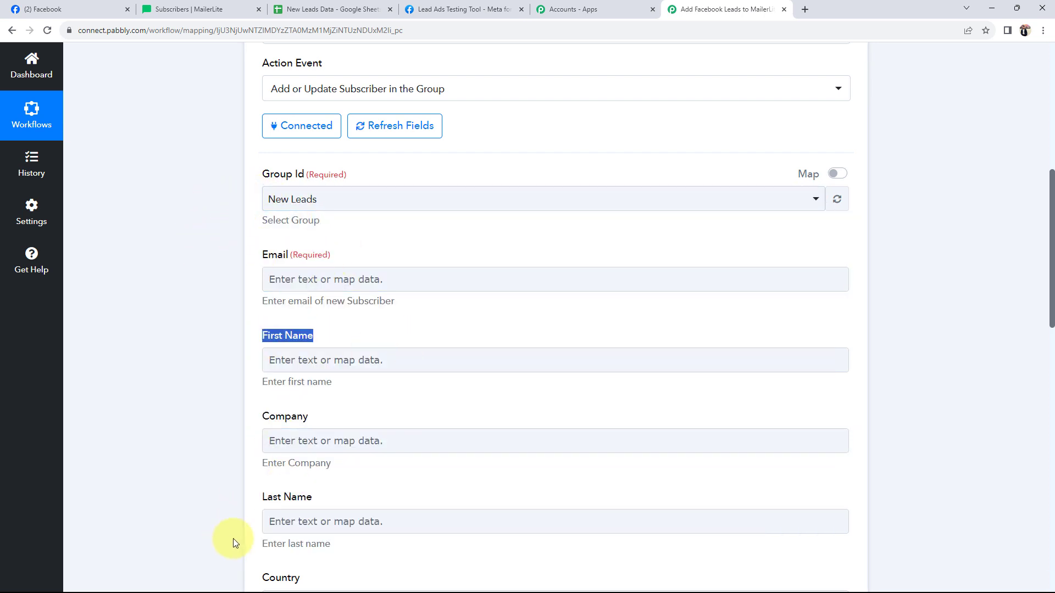
# Examine the sample lead's name, email and phone details in the Facebook Lead Ads trigger response, then return to the MailerLite fields.
pyautogui.moveTo(273, 498); pyautogui.dragTo(335, 504)
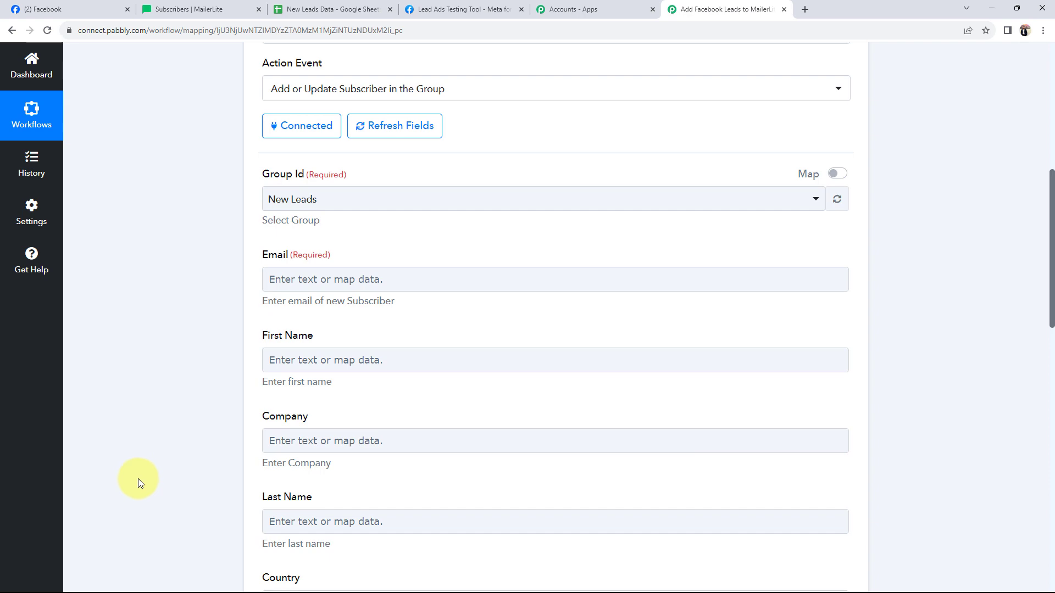
pyautogui.scroll(8, 149, 424)
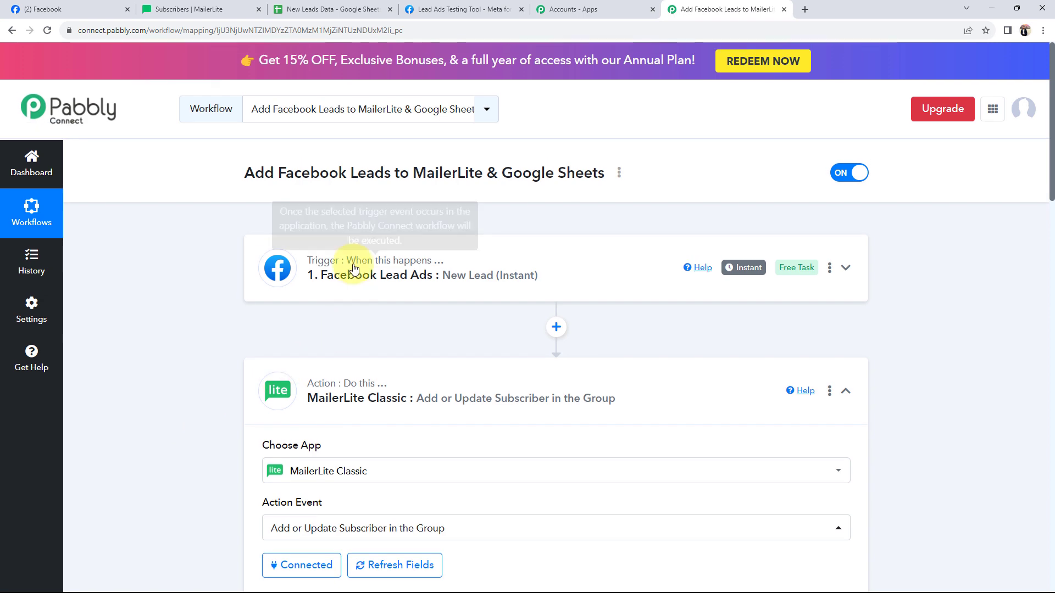
pyautogui.click(352, 264)
pyautogui.scroll(-13, 193, 391)
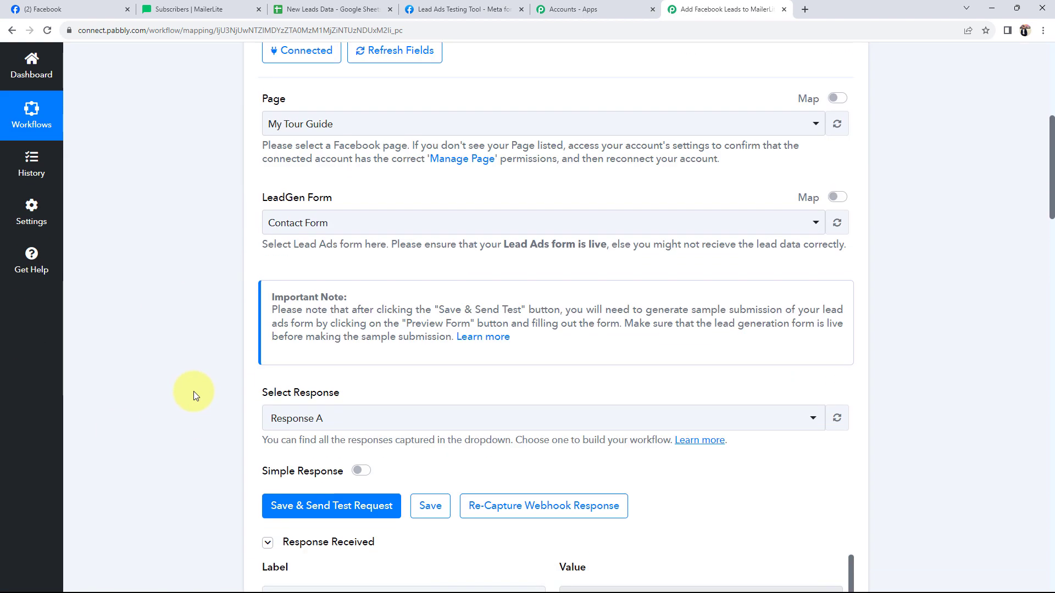
pyautogui.click(671, 273)
pyautogui.click(668, 319)
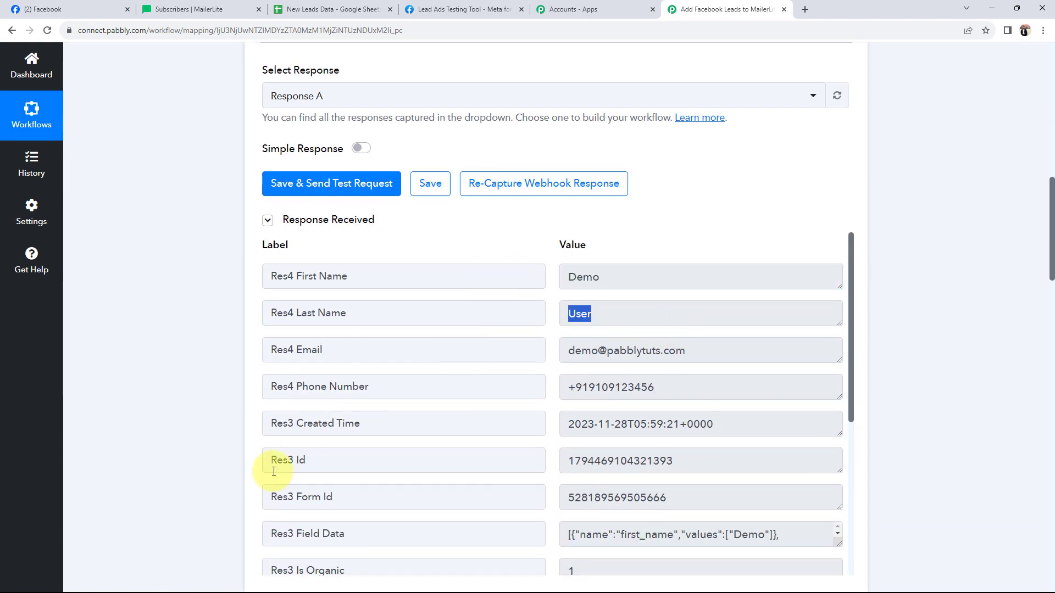
pyautogui.scroll(-20, 273, 470)
pyautogui.scroll(2, 205, 291)
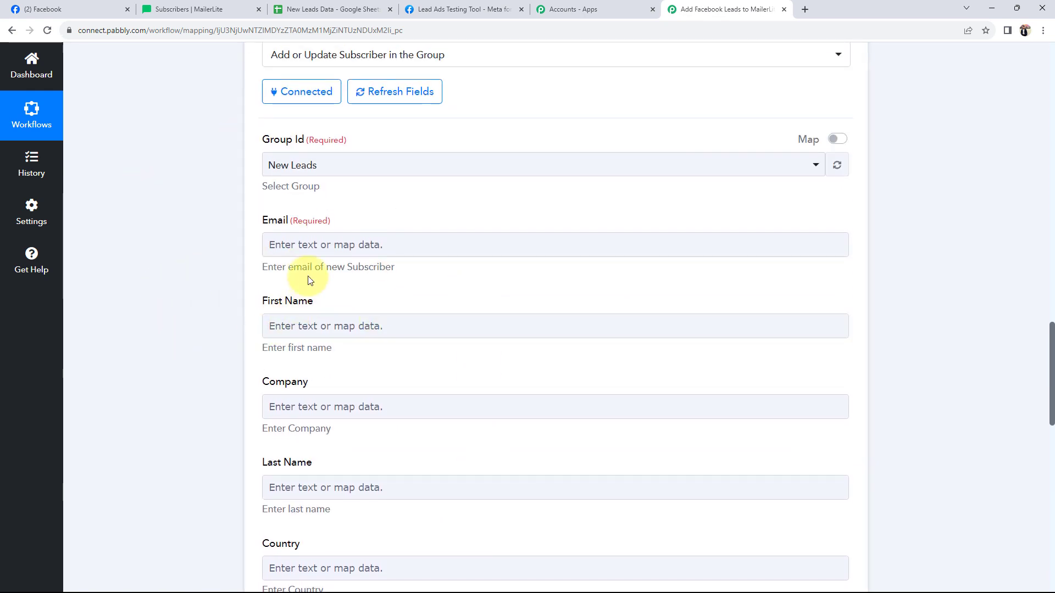
# Map the MailerLite action's Email field to Res4 Email and its First Name field to Res4 First Name from the Facebook lead.
pyautogui.click(271, 245)
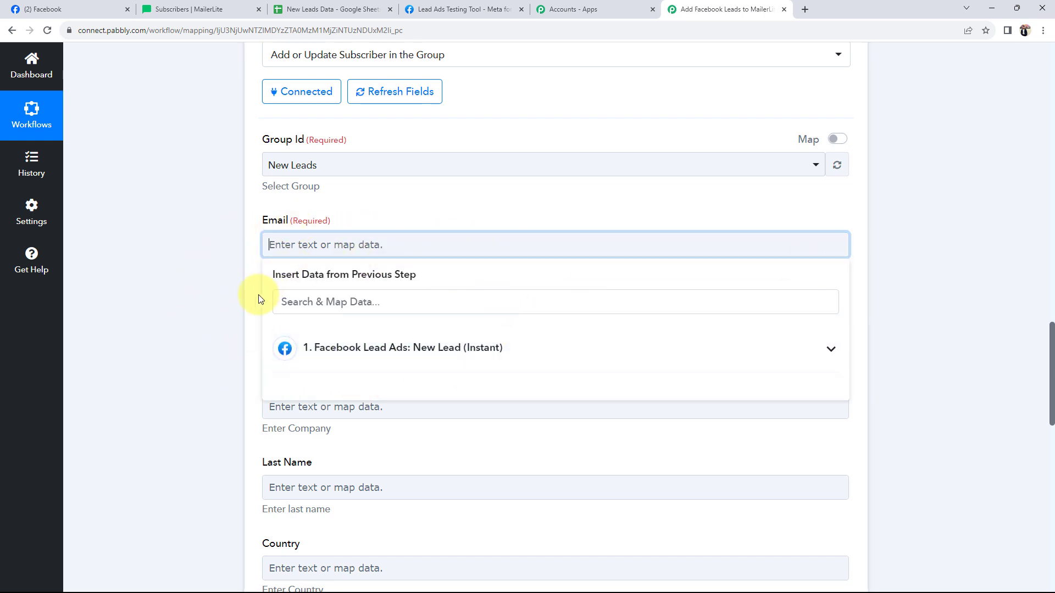
pyautogui.click(826, 349)
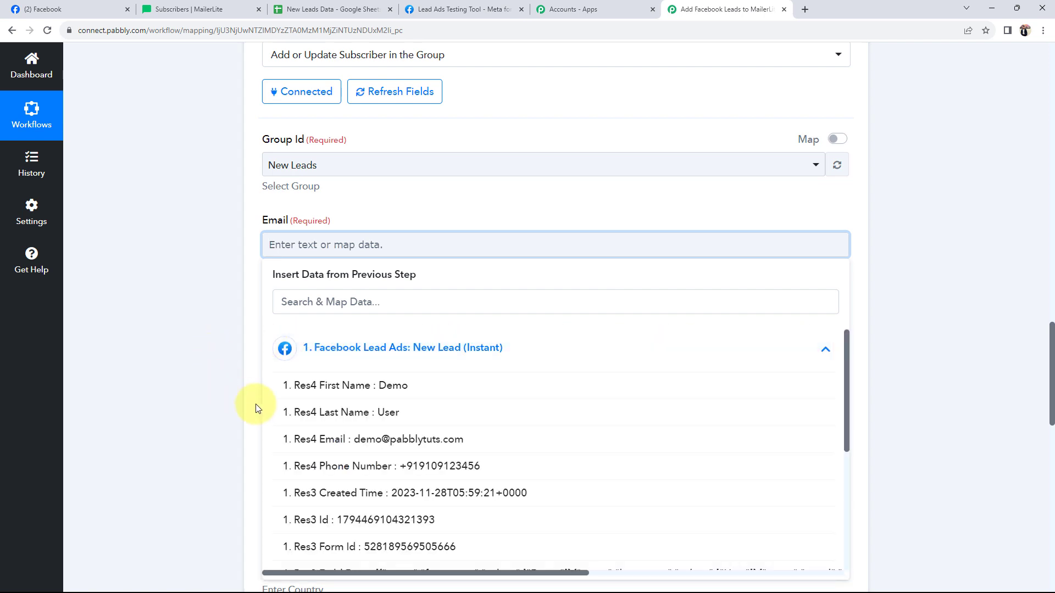
pyautogui.click(354, 438)
pyautogui.click(177, 330)
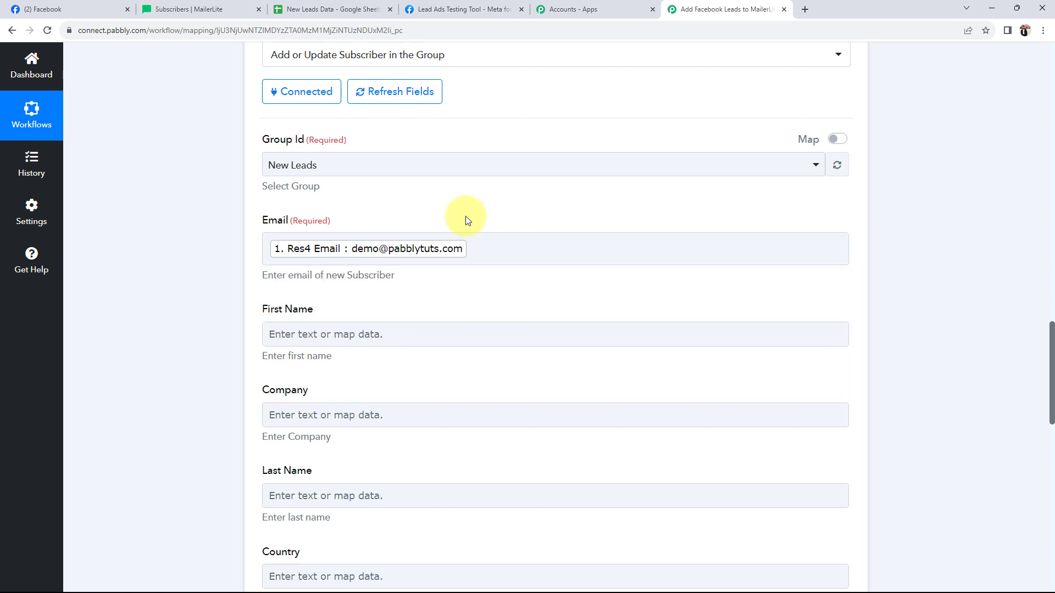
pyautogui.scroll(-2, 209, 325)
pyautogui.click(299, 233)
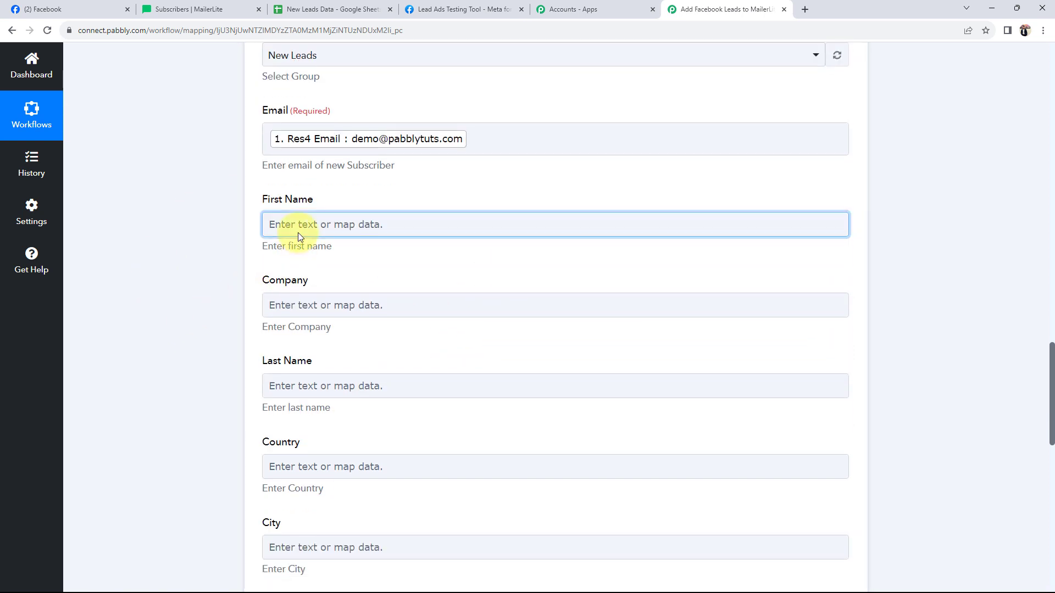
pyautogui.click(335, 336)
pyautogui.click(337, 360)
pyautogui.click(185, 311)
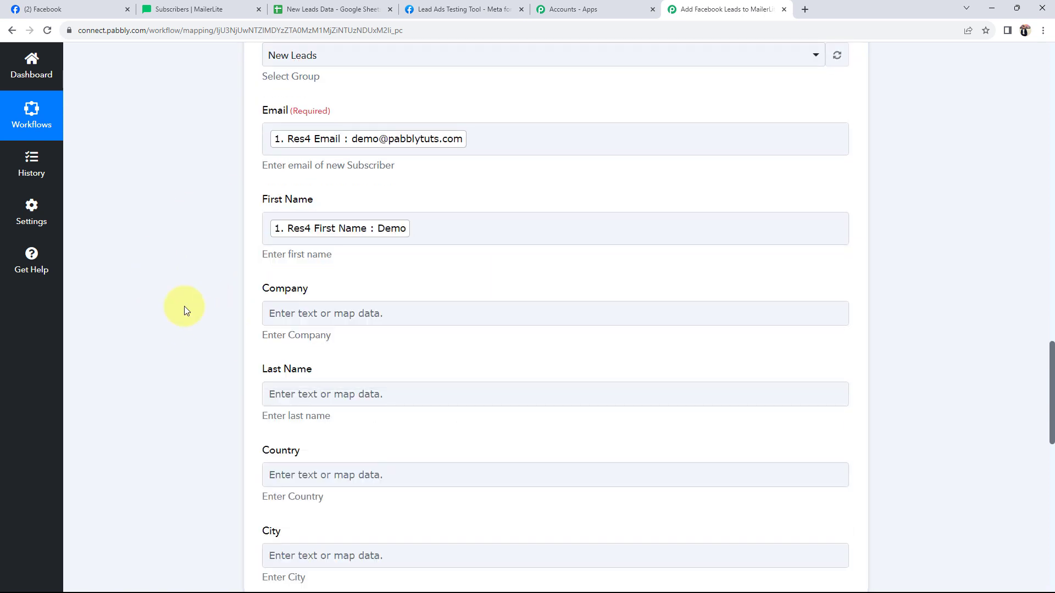
# Map the Last Name field to Res4 Last Name and the Phone field to Res4 Phone Number from the Facebook lead.
pyautogui.scroll(-3, 220, 292)
pyautogui.click(286, 238)
pyautogui.click(316, 332)
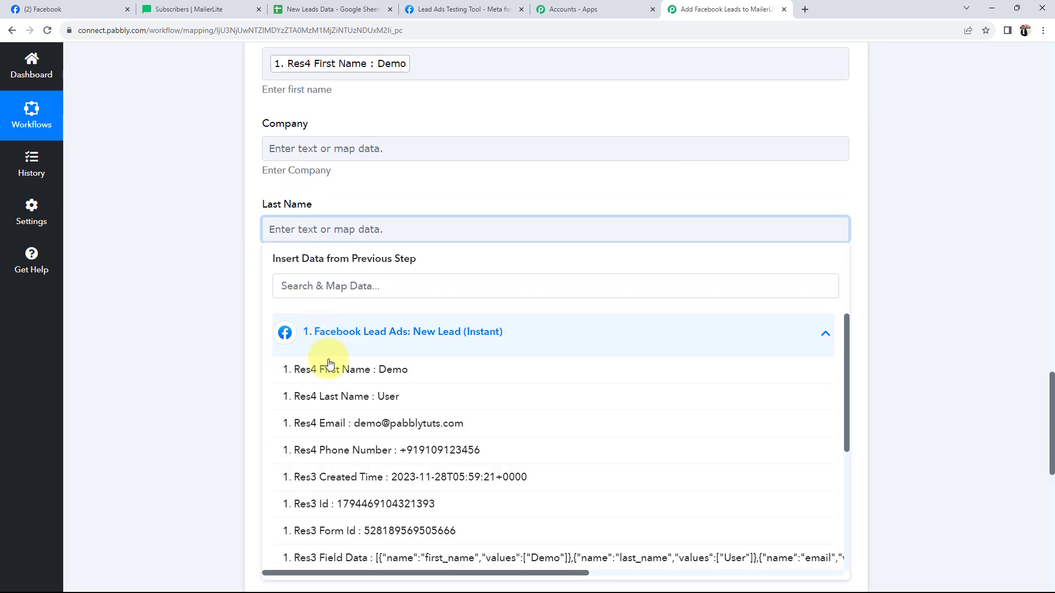
pyautogui.click(338, 397)
pyautogui.click(198, 299)
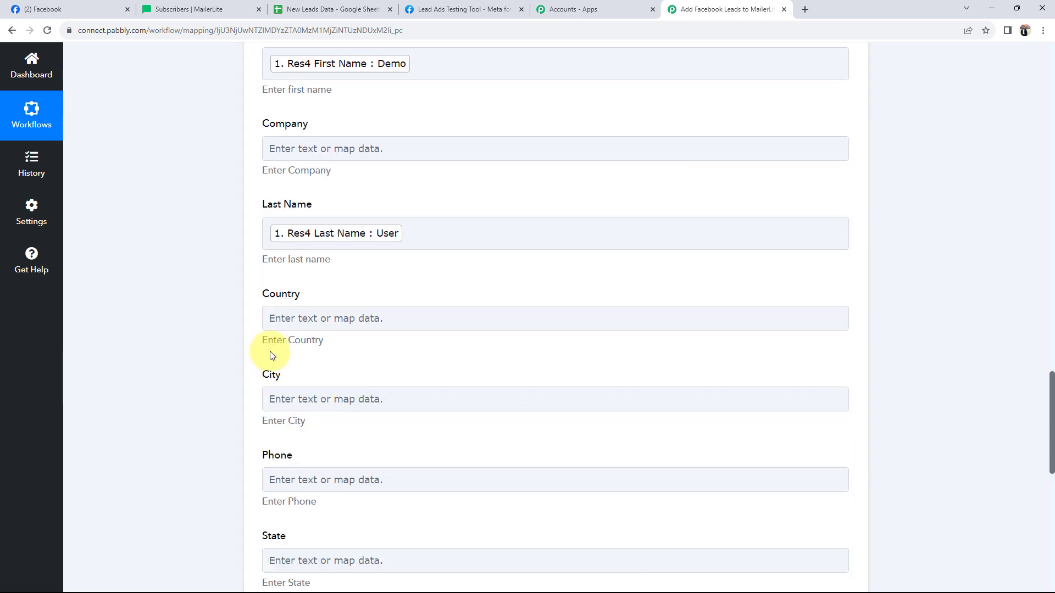
pyautogui.scroll(-5, 170, 394)
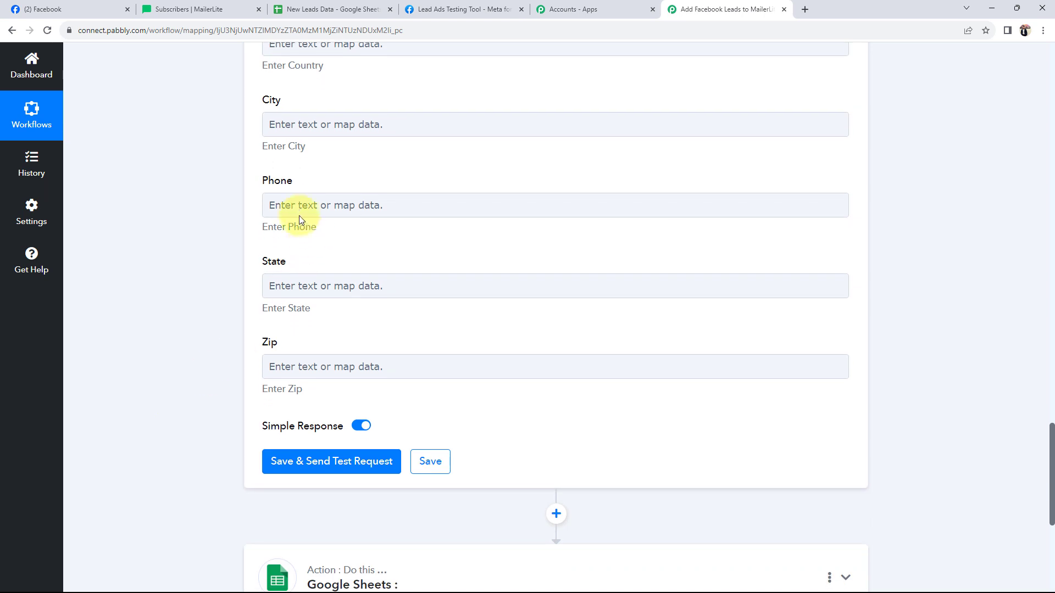
pyautogui.click(299, 215)
pyautogui.click(356, 300)
pyautogui.click(358, 424)
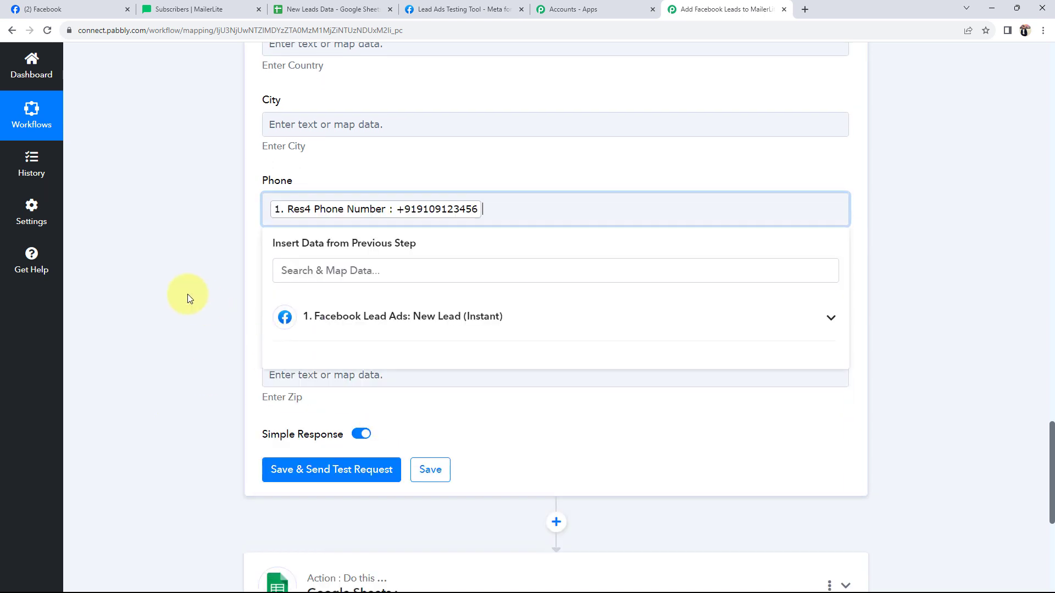
pyautogui.click(185, 297)
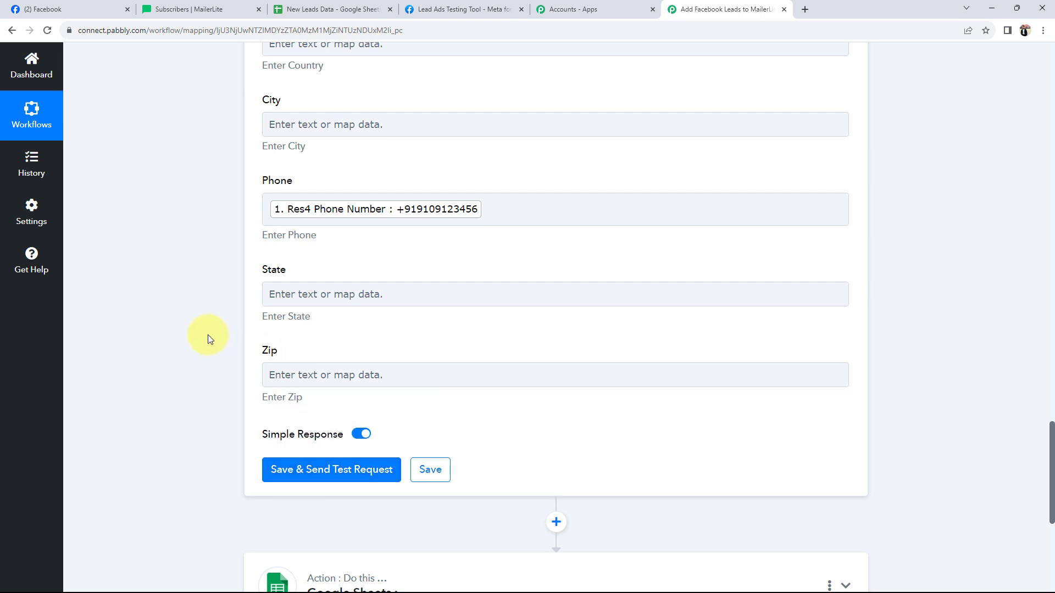
# Review the MailerLite action's mapped fields, switching briefly to the My Tour Guide Facebook page and back.
pyautogui.scroll(7, 173, 324)
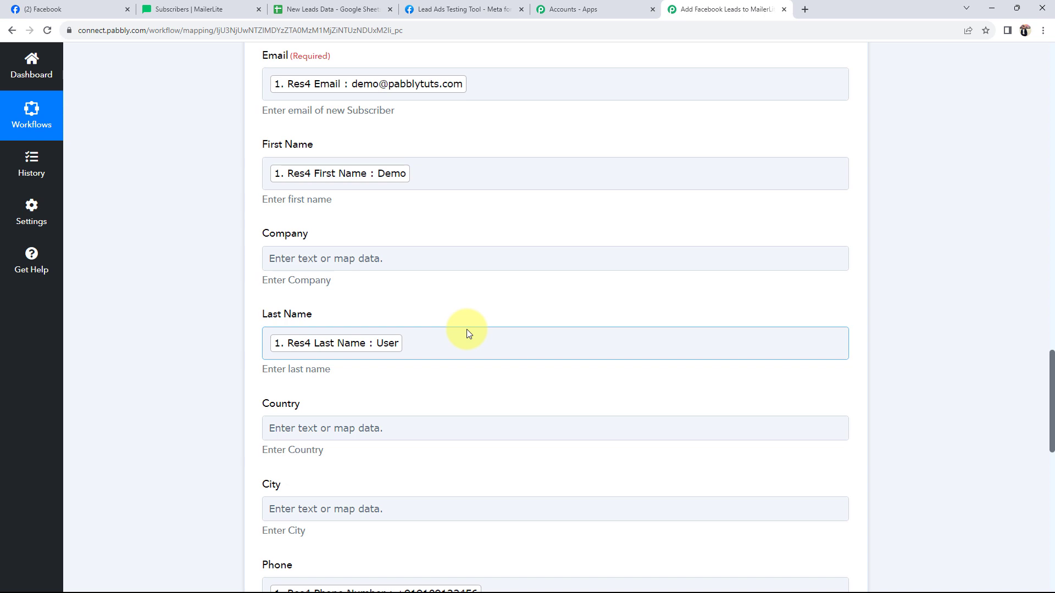
pyautogui.scroll(2, 468, 331)
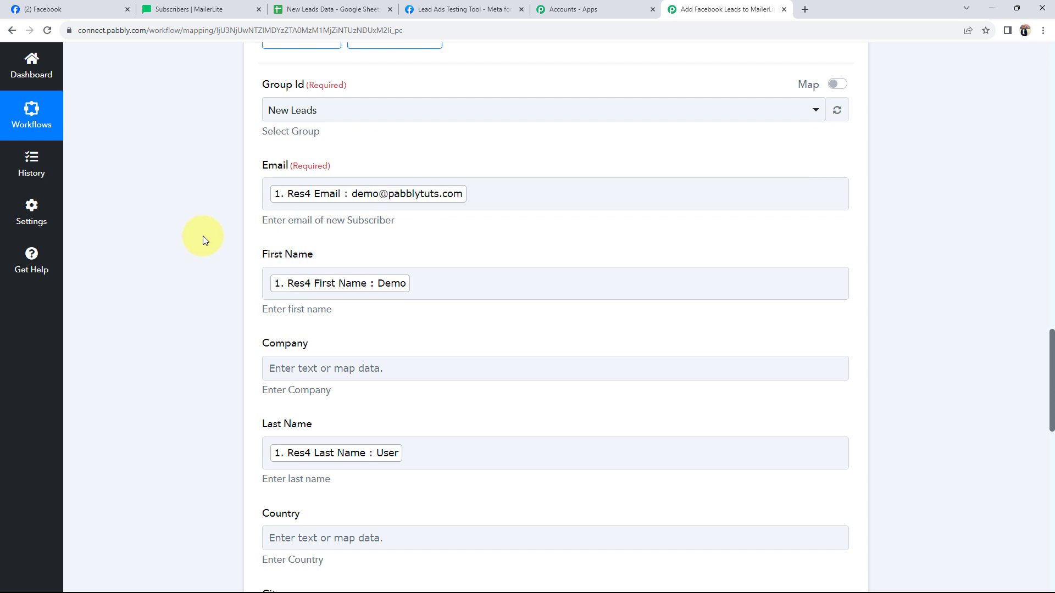
pyautogui.click(63, 8)
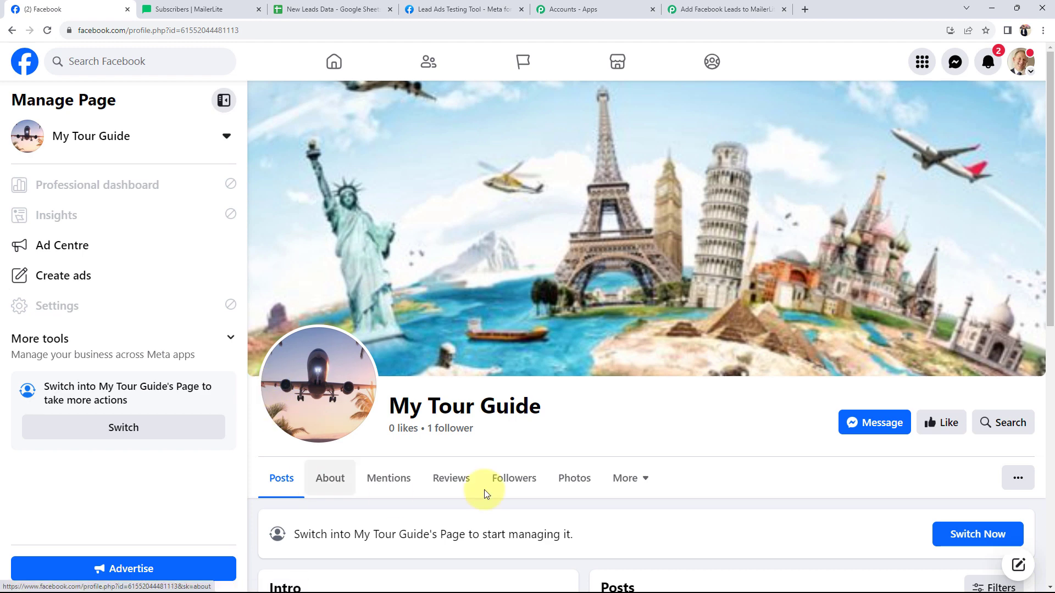
pyautogui.click(717, 10)
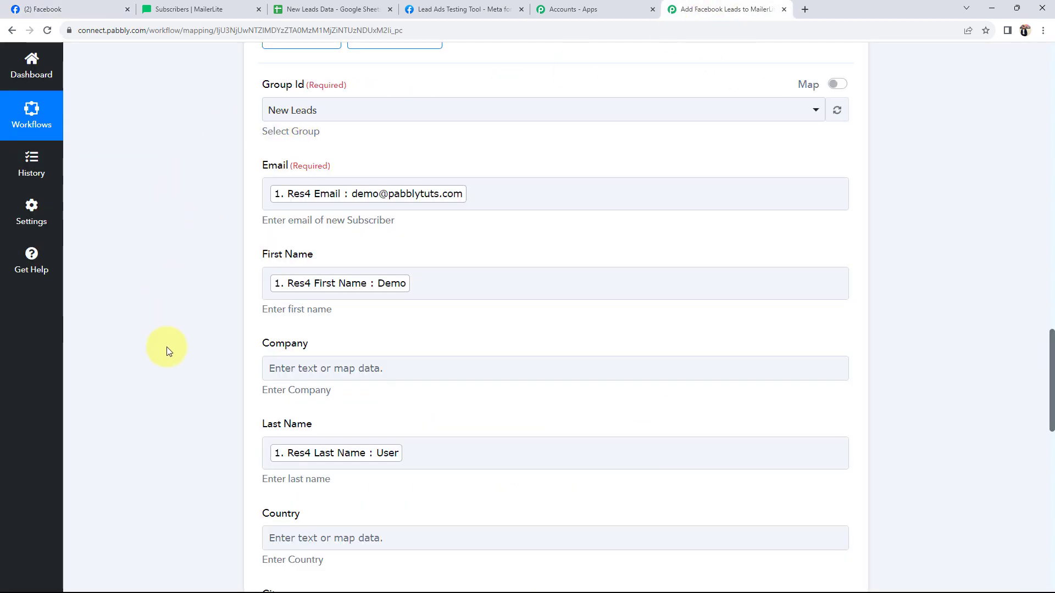
pyautogui.scroll(-2, 181, 365)
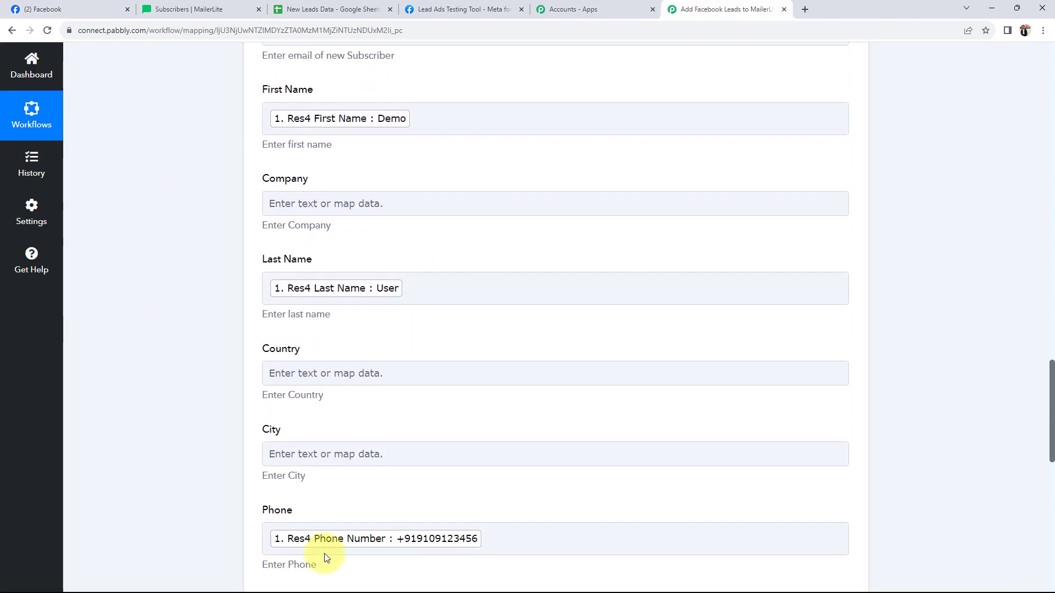
pyautogui.scroll(4, 324, 553)
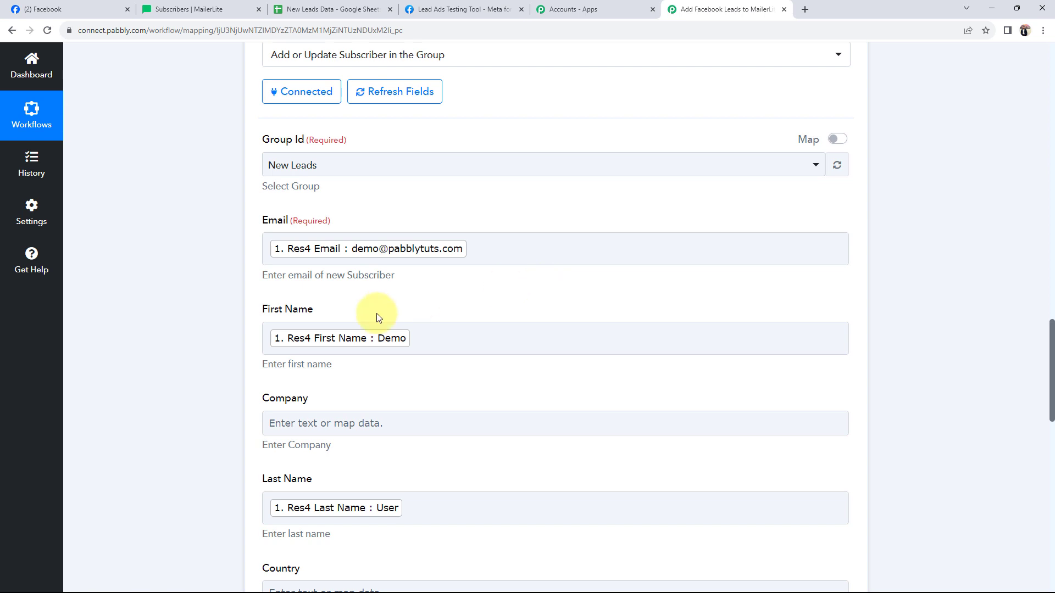
# Save the MailerLite action, send its test request and examine the received response.
pyautogui.scroll(-10, 438, 311)
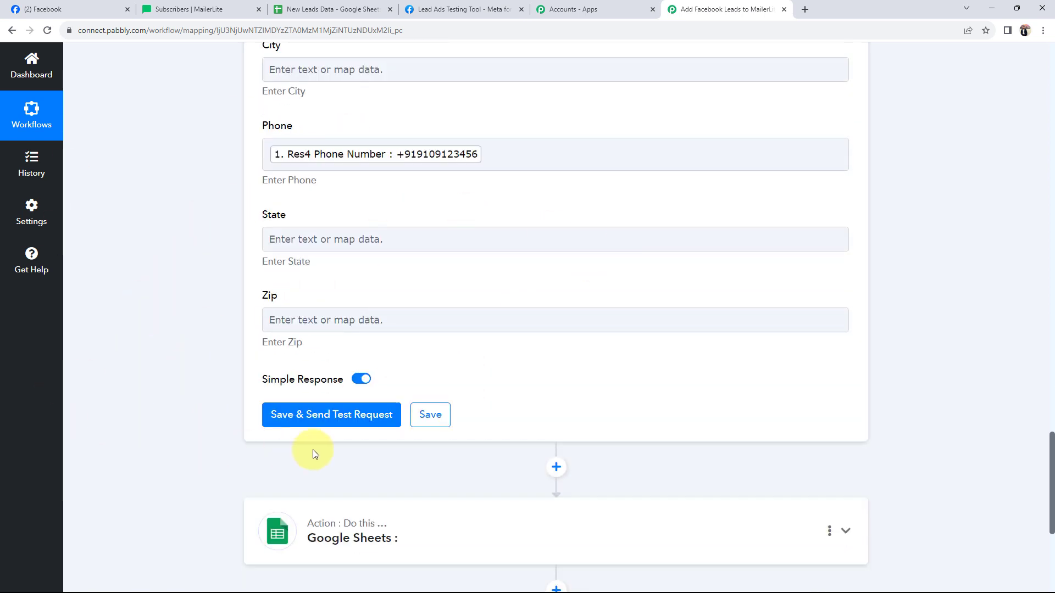
pyautogui.click(296, 417)
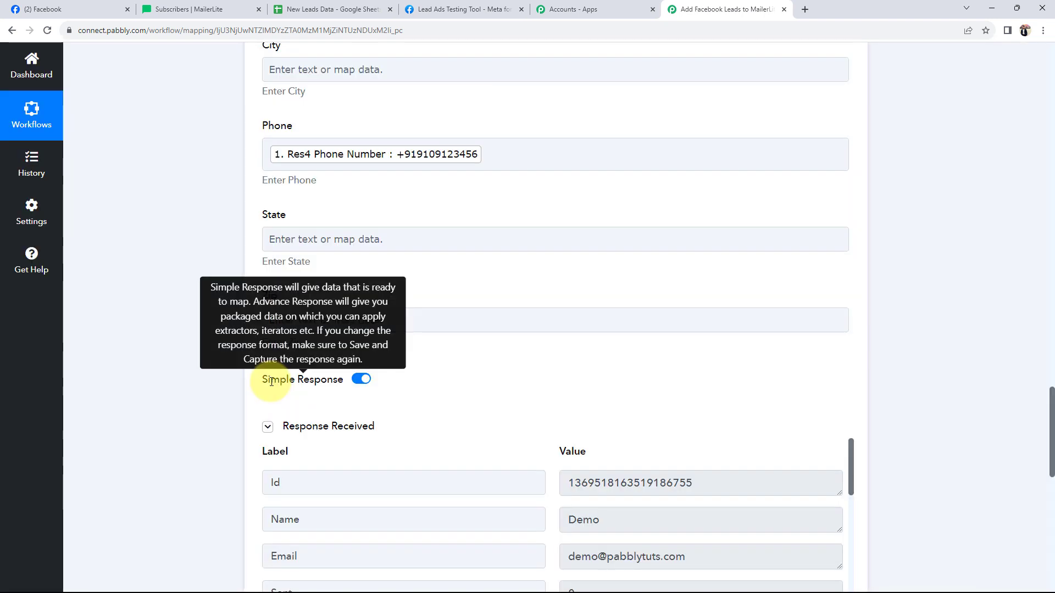
pyautogui.scroll(-4, 271, 381)
pyautogui.moveTo(709, 337); pyautogui.dragTo(410, 321)
# Switch to MailerLite, open the New Leads group and check the test subscriber's profile.
pyautogui.click(177, 5)
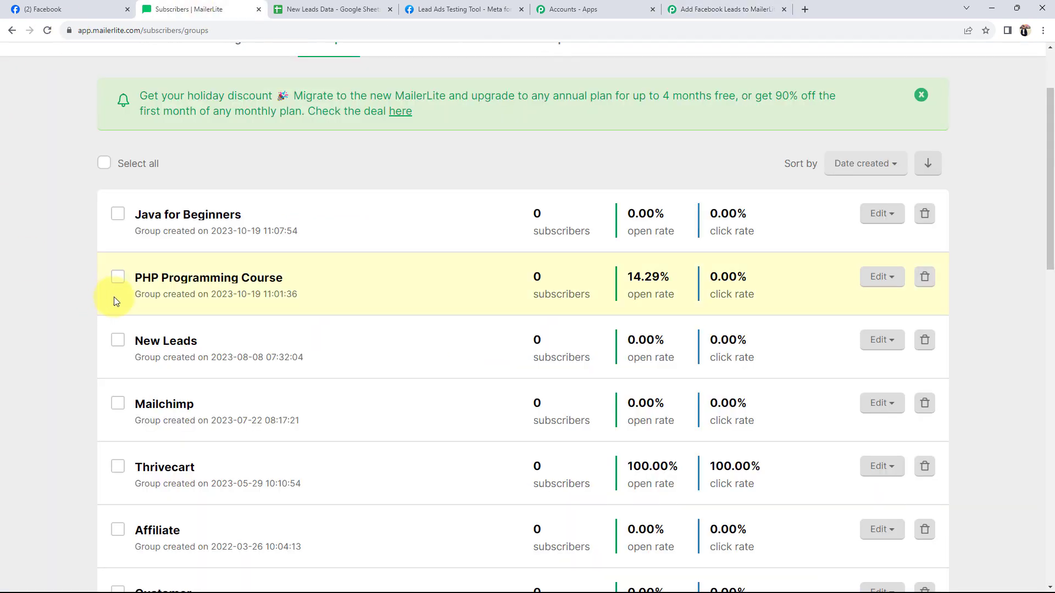
pyautogui.click(153, 343)
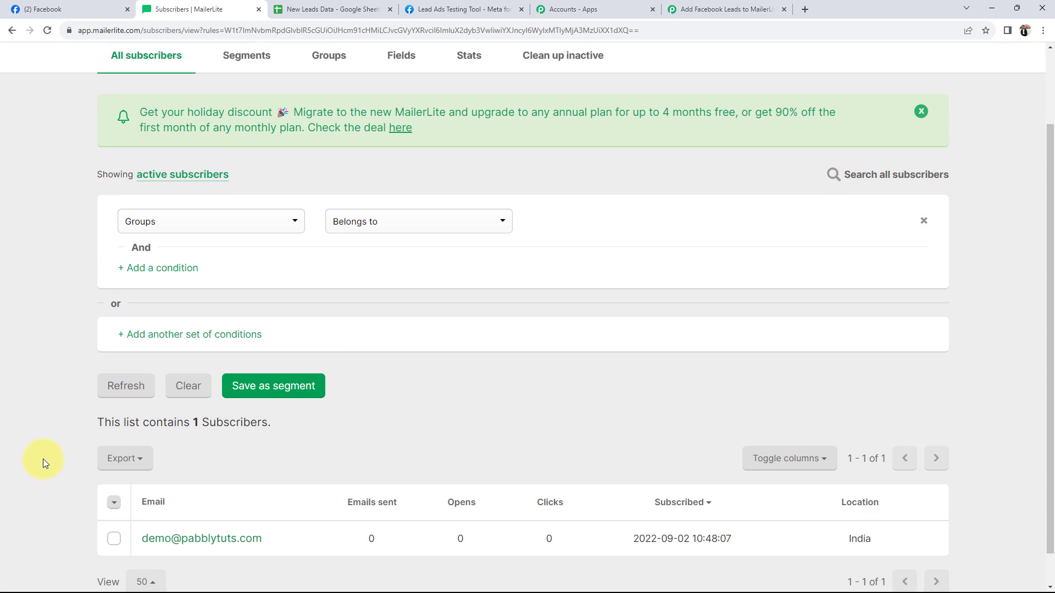
pyautogui.scroll(-1, 162, 429)
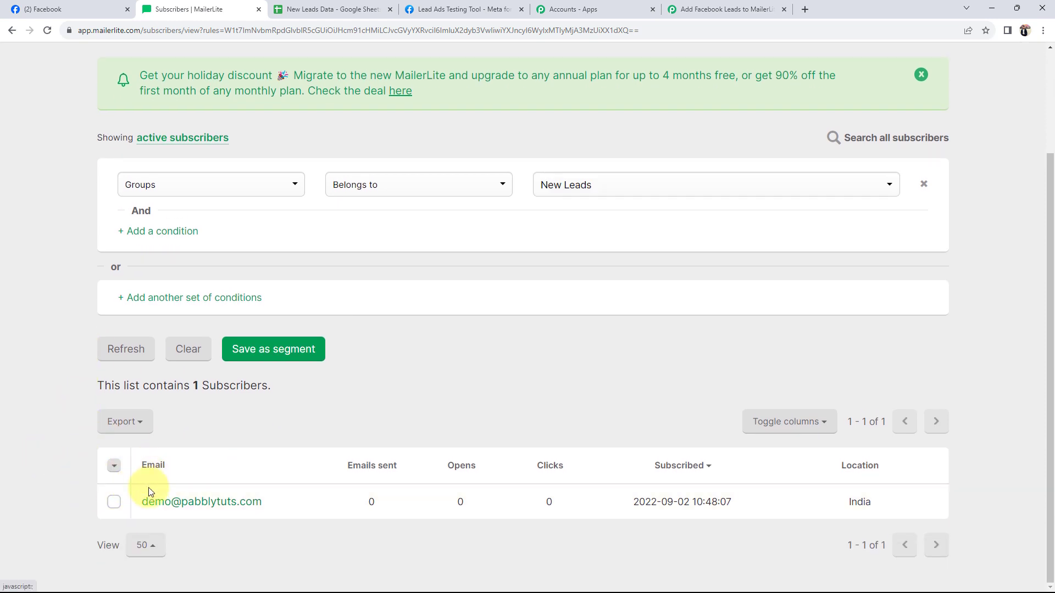
pyautogui.click(171, 508)
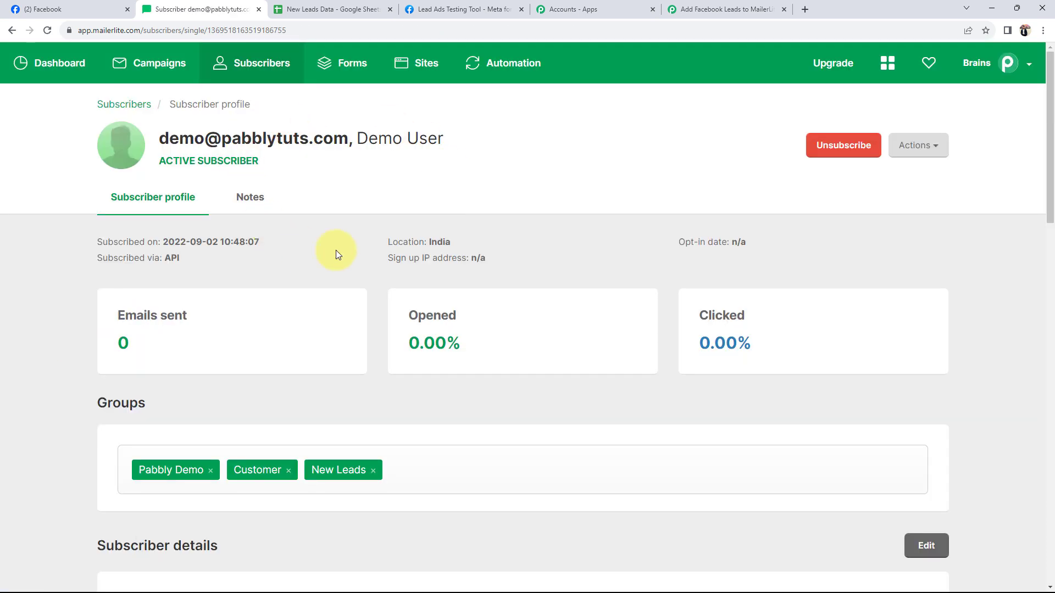
pyautogui.doubleClick(424, 138)
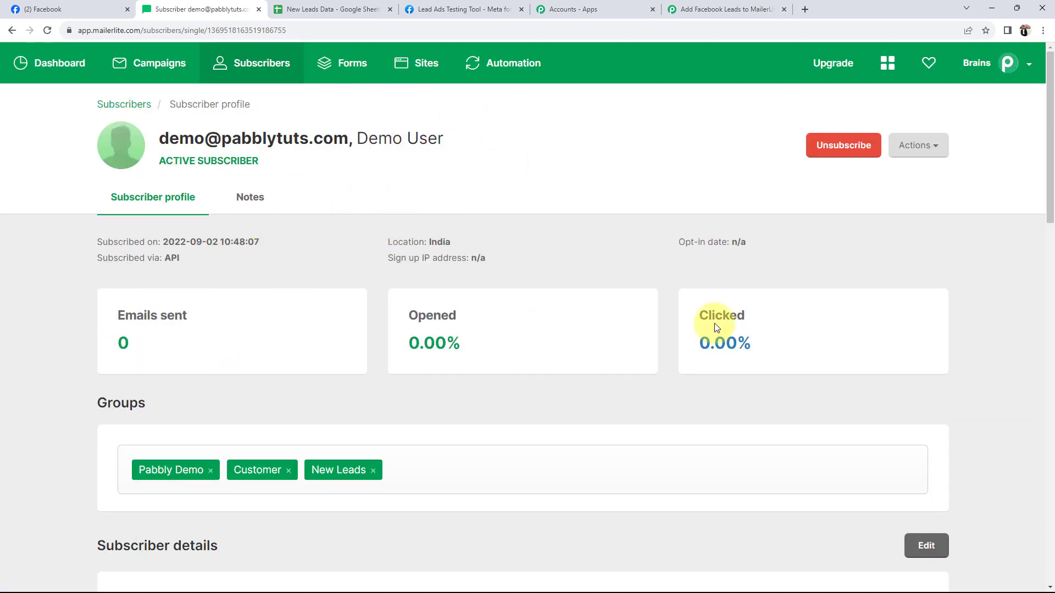
# Switch back to Pabbly Connect and collapse the MailerLite Classic action and the Facebook Lead Ads trigger.
pyautogui.click(718, 6)
pyautogui.scroll(20, 190, 341)
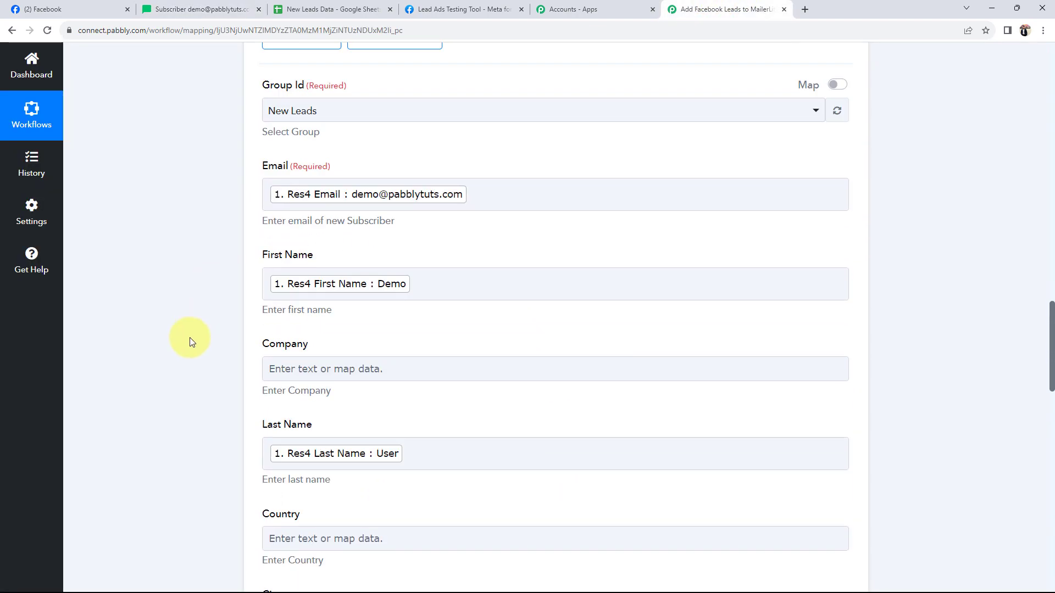
pyautogui.scroll(4, 424, 405)
pyautogui.scroll(15, 426, 405)
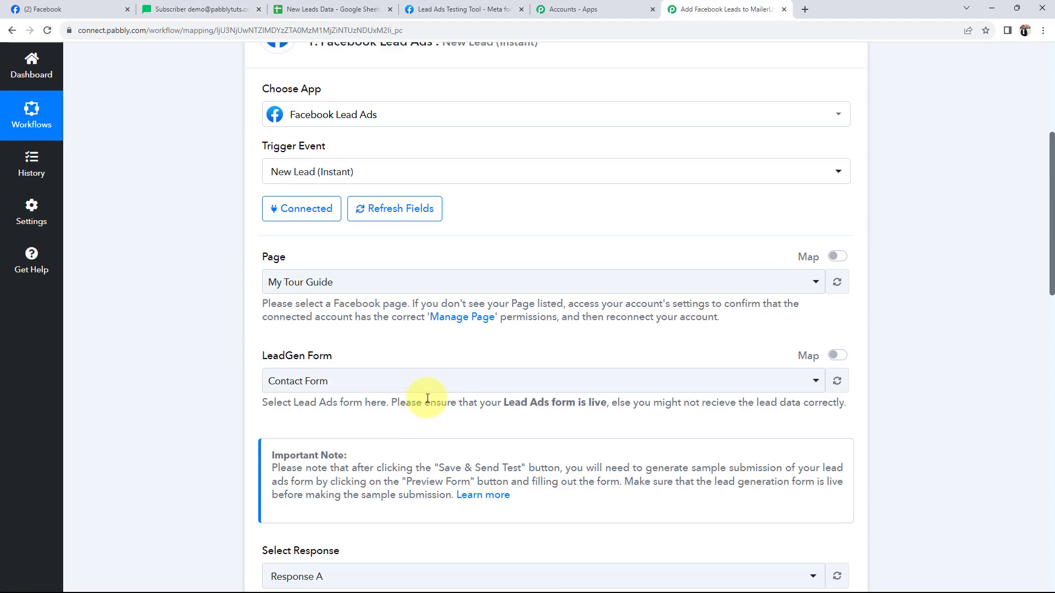
pyautogui.click(483, 270)
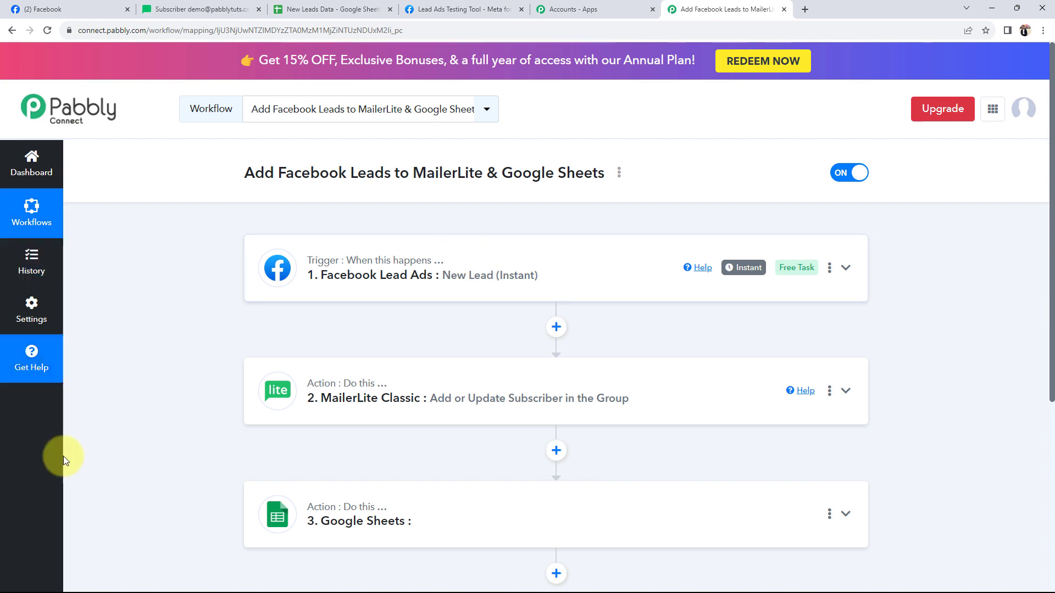
# Expand the Google Sheets action and set its action event to Add New Row.
pyautogui.scroll(-3, 275, 448)
pyautogui.click(348, 358)
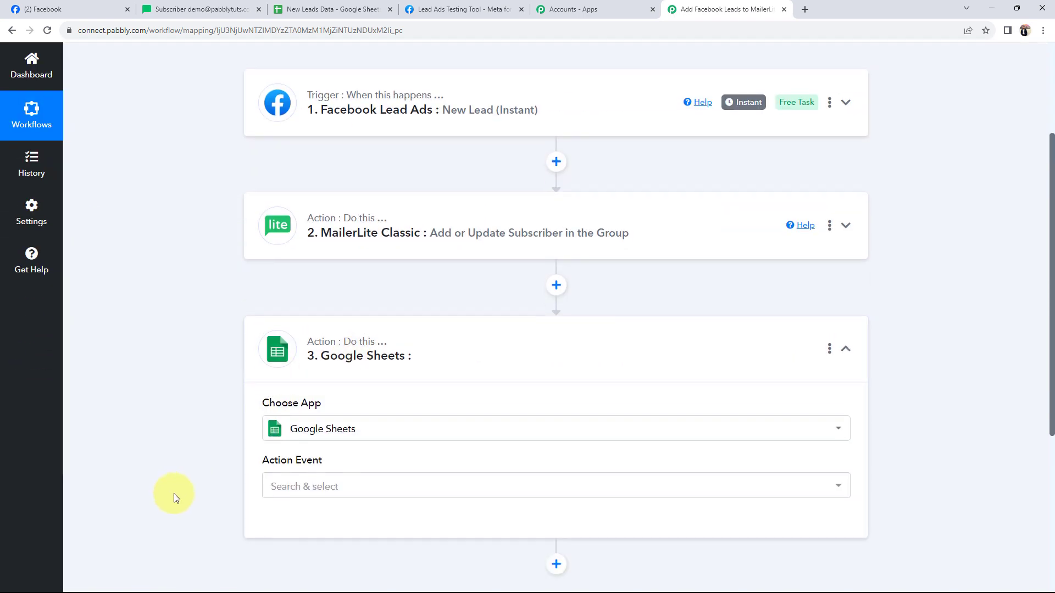
pyautogui.scroll(-4, 304, 297)
pyautogui.click(304, 268)
pyautogui.click(306, 330)
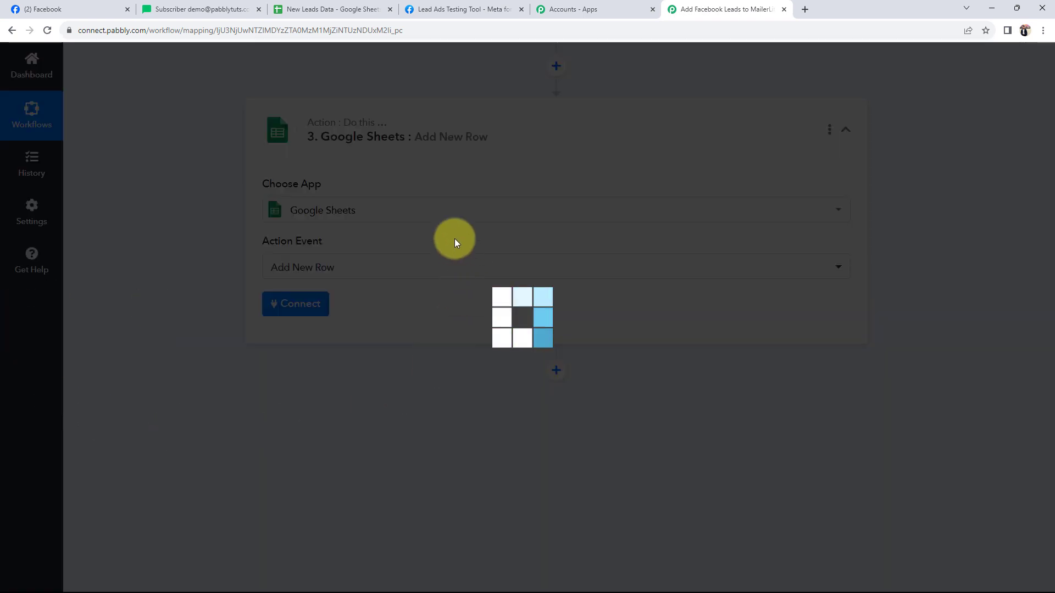
pyautogui.scroll(7, 165, 418)
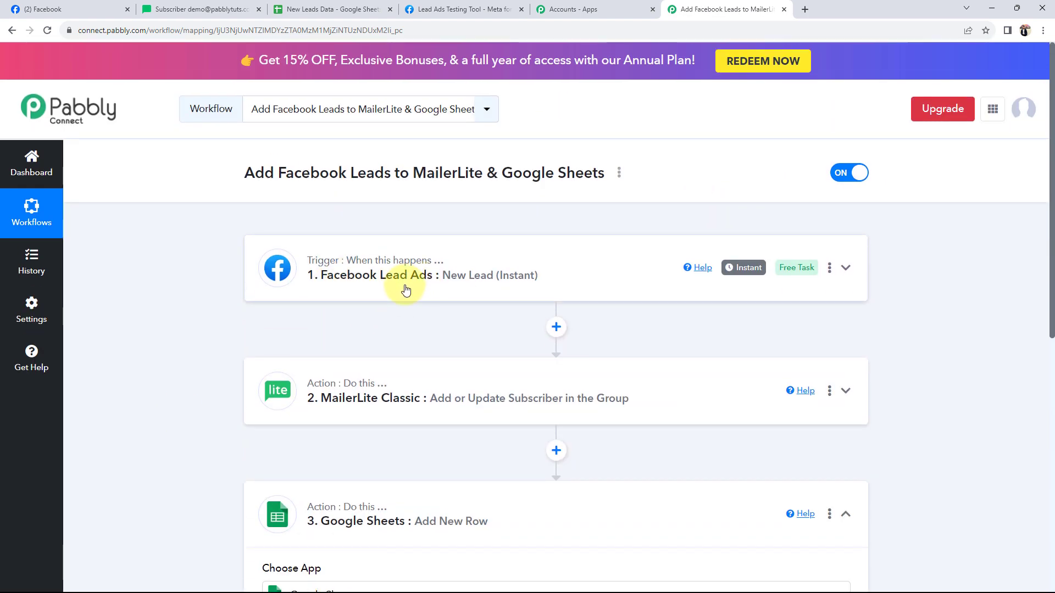
pyautogui.scroll(-4, 176, 412)
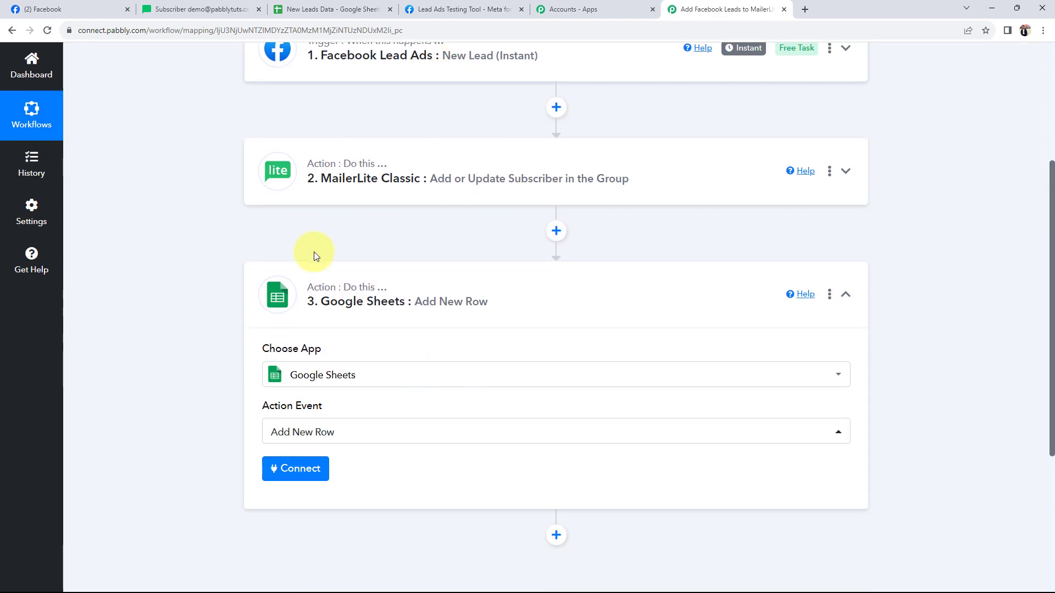
# Connect the Google Sheets action through a new connection, signing in with a Google account and allowing Pabbly Connect Sheets access.
pyautogui.click(294, 469)
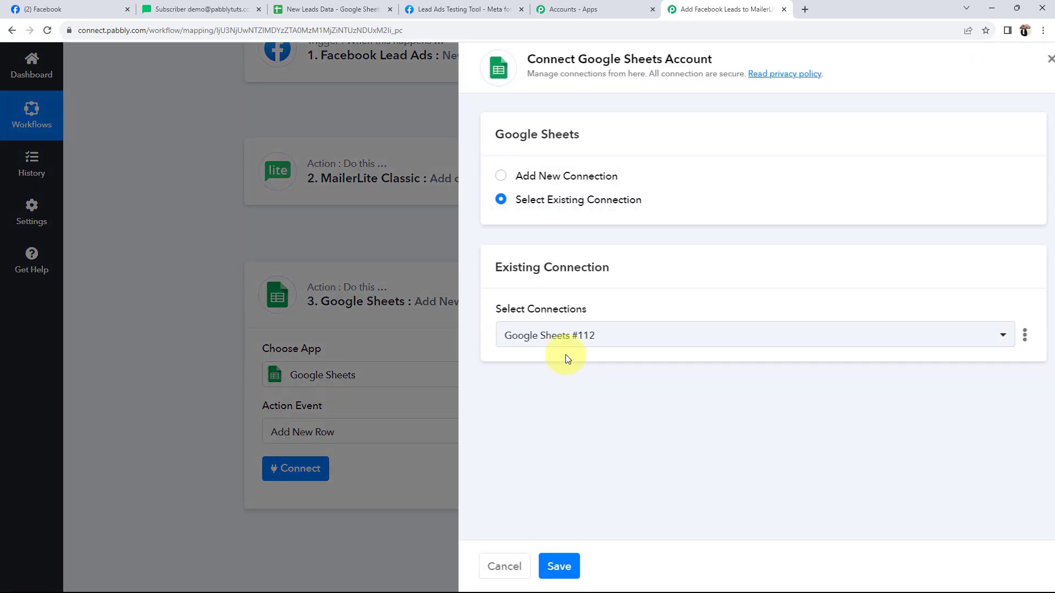
pyautogui.moveTo(564, 59); pyautogui.dragTo(699, 59)
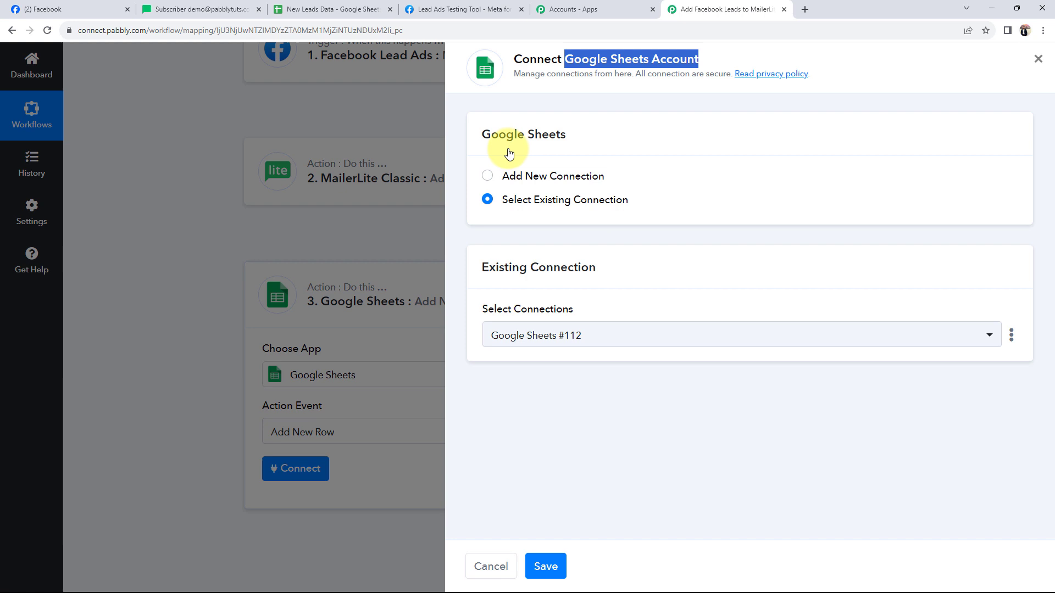
pyautogui.click(488, 176)
pyautogui.click(549, 332)
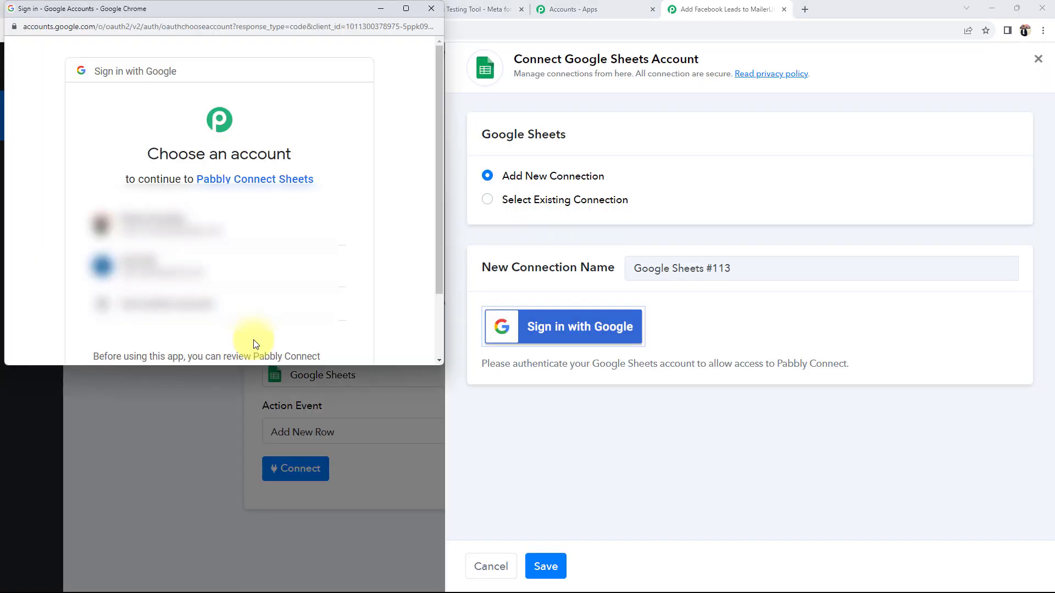
pyautogui.scroll(-1, 231, 330)
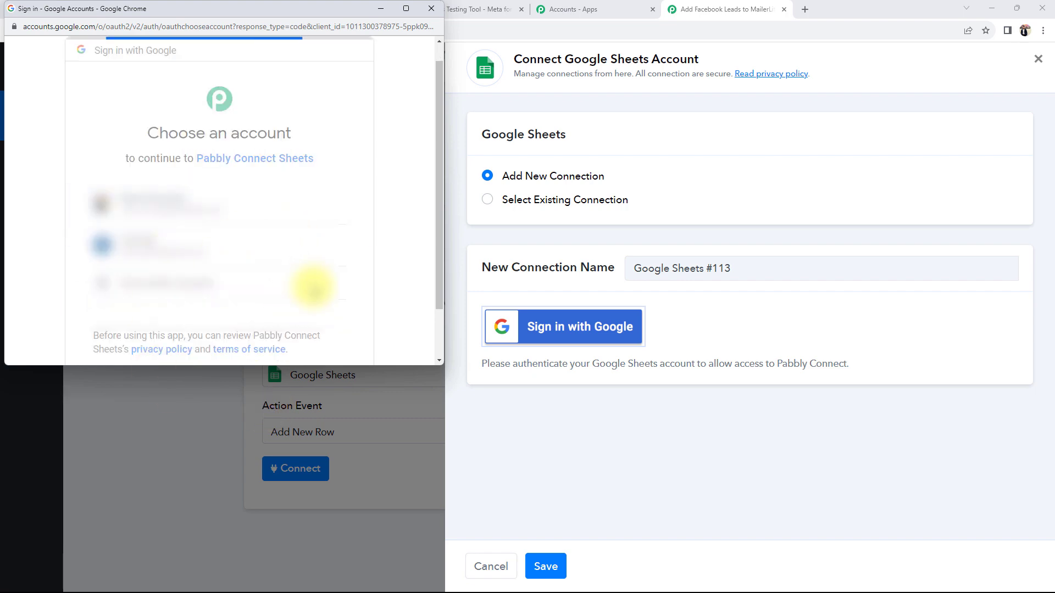
pyautogui.click(324, 223)
pyautogui.scroll(-5, 334, 214)
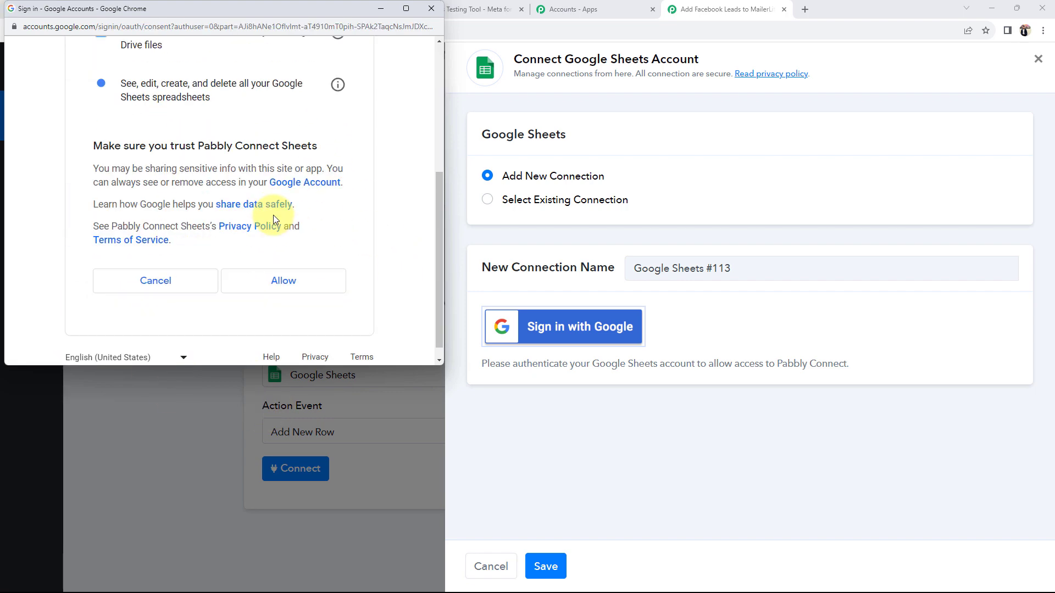
pyautogui.click(256, 307)
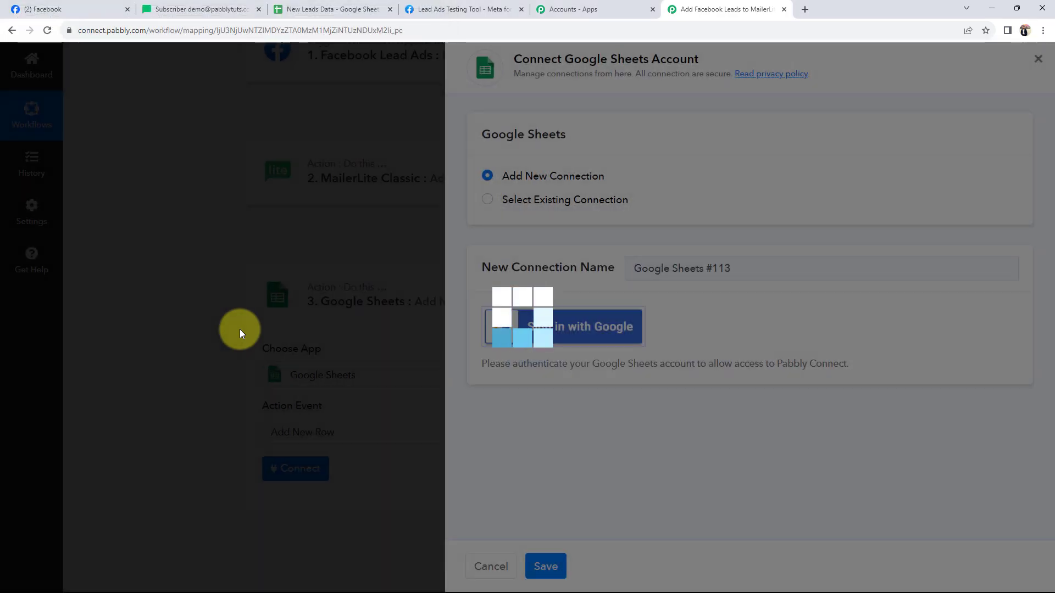
# Check the spreadsheet's title in Google Sheets and select New Leads Data as the action's spreadsheet.
pyautogui.scroll(-5, 141, 376)
pyautogui.scroll(-1, 253, 290)
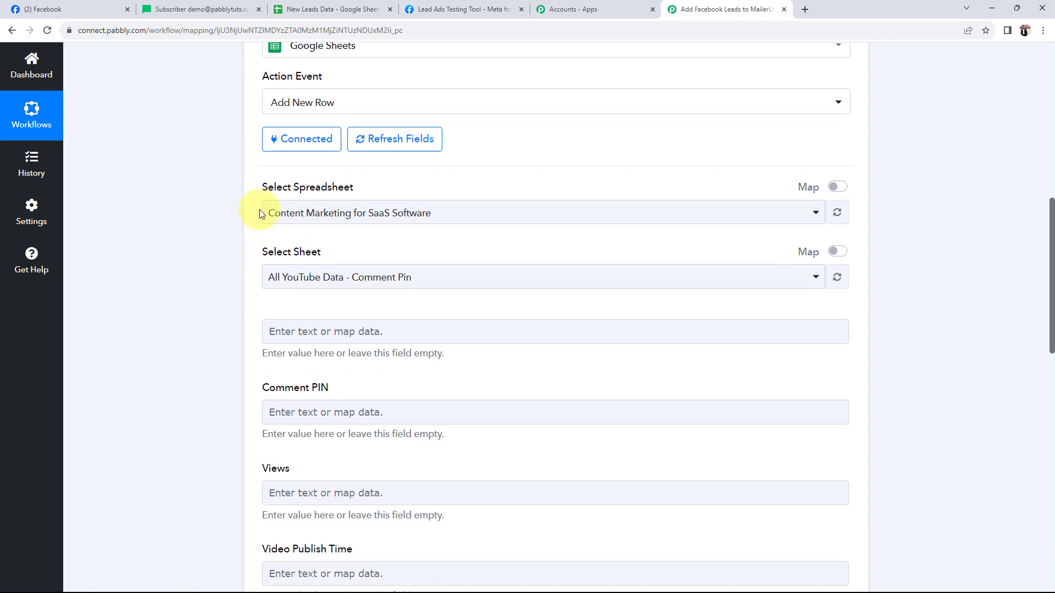
pyautogui.moveTo(264, 188); pyautogui.dragTo(355, 174)
pyautogui.click(236, 222)
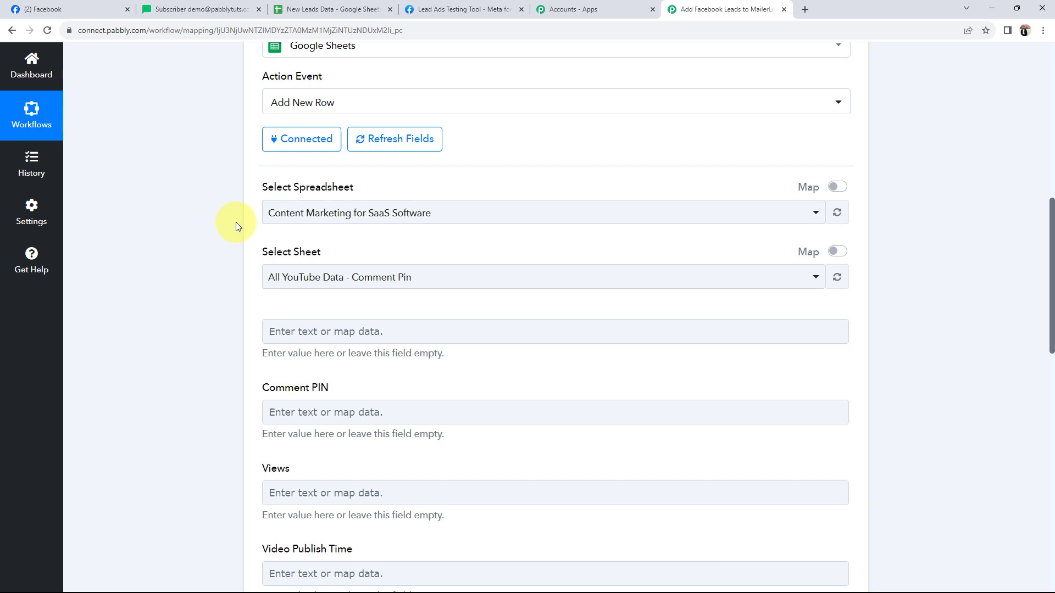
pyautogui.click(288, 9)
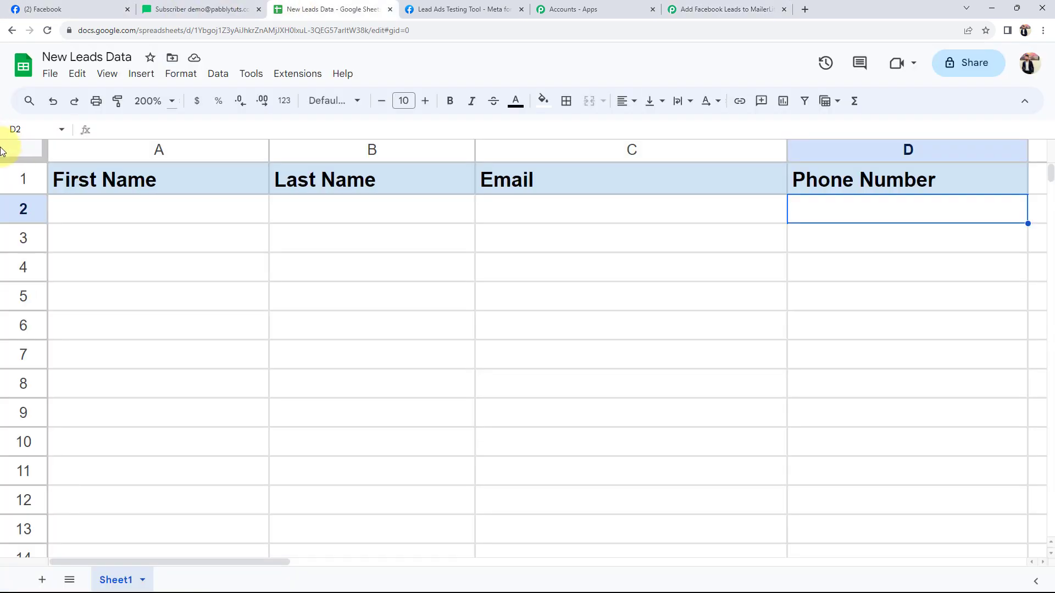
pyautogui.click(703, 9)
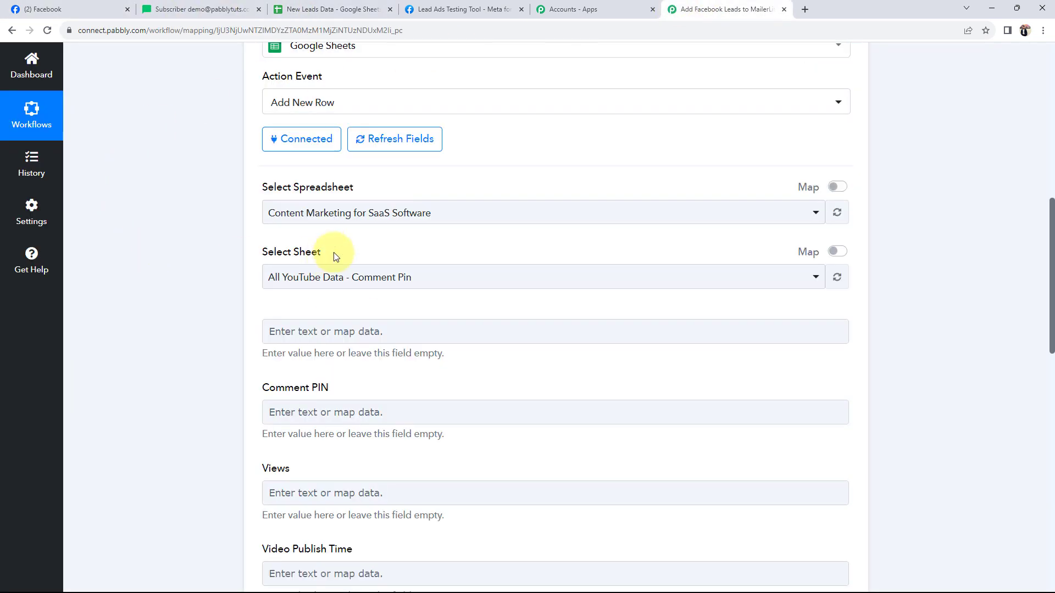
pyautogui.click(350, 211)
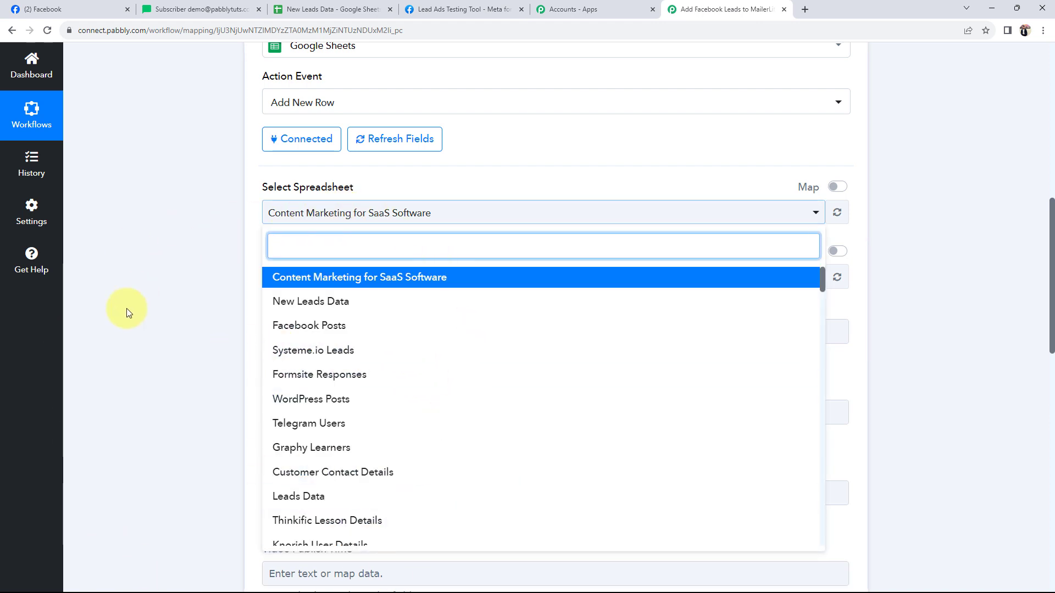
pyautogui.click(385, 302)
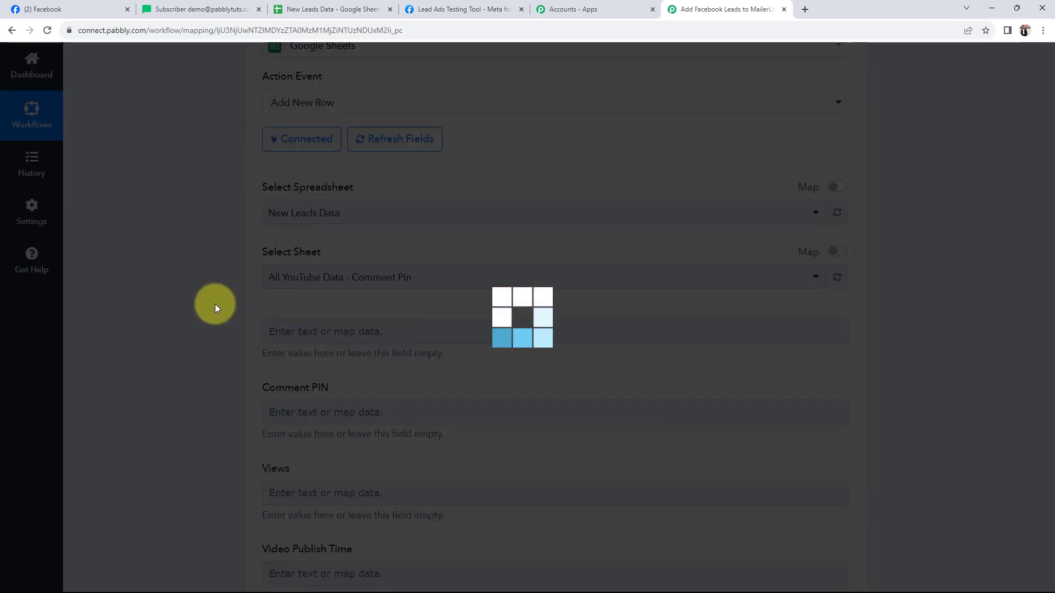
# Compare the column headings of the New Leads Data sheet in Google Sheets with the fields in Pabbly Connect's Google Sheets action.
pyautogui.click(307, 9)
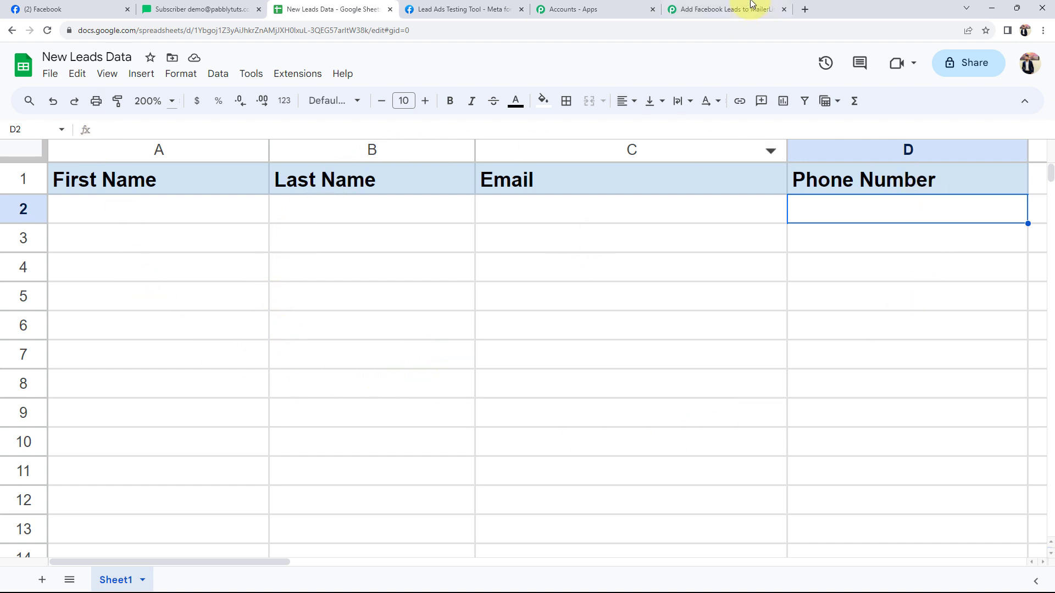
pyautogui.click(736, 9)
pyautogui.moveTo(259, 318); pyautogui.dragTo(306, 318)
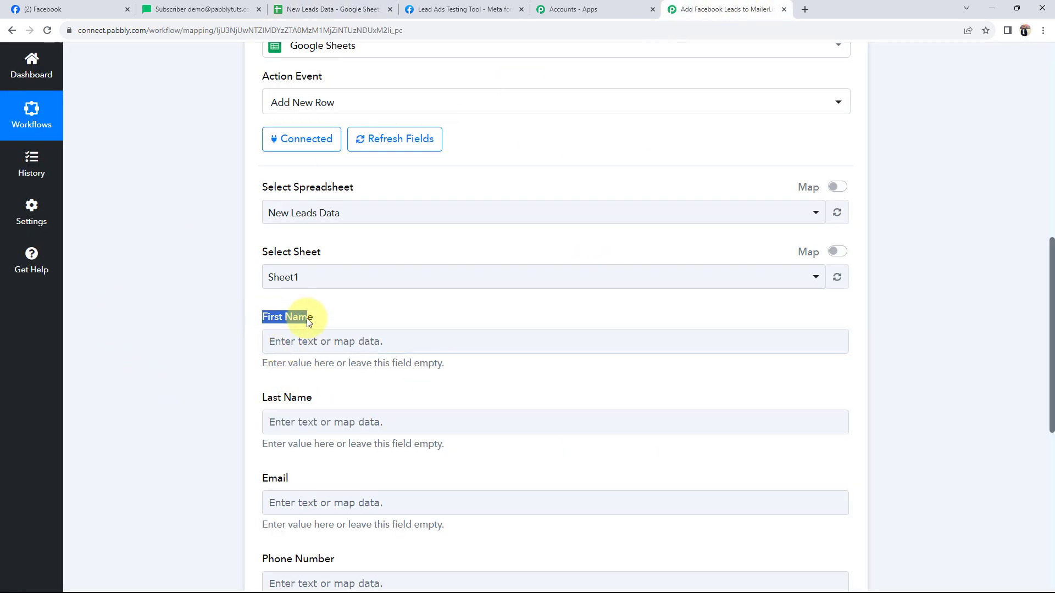
pyautogui.click(169, 362)
# Map the Google Sheets action's First Name field to Res4 First Name from the Facebook Lead Ads trigger.
pyautogui.scroll(-1, 166, 372)
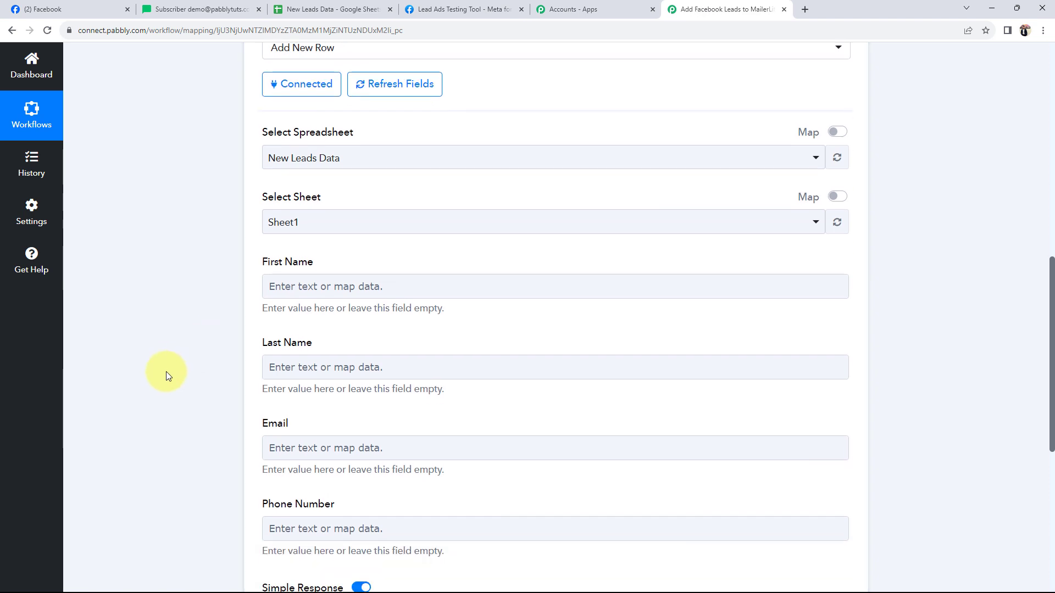
pyautogui.scroll(-1, 166, 371)
pyautogui.click(351, 230)
pyautogui.scroll(-1, 319, 241)
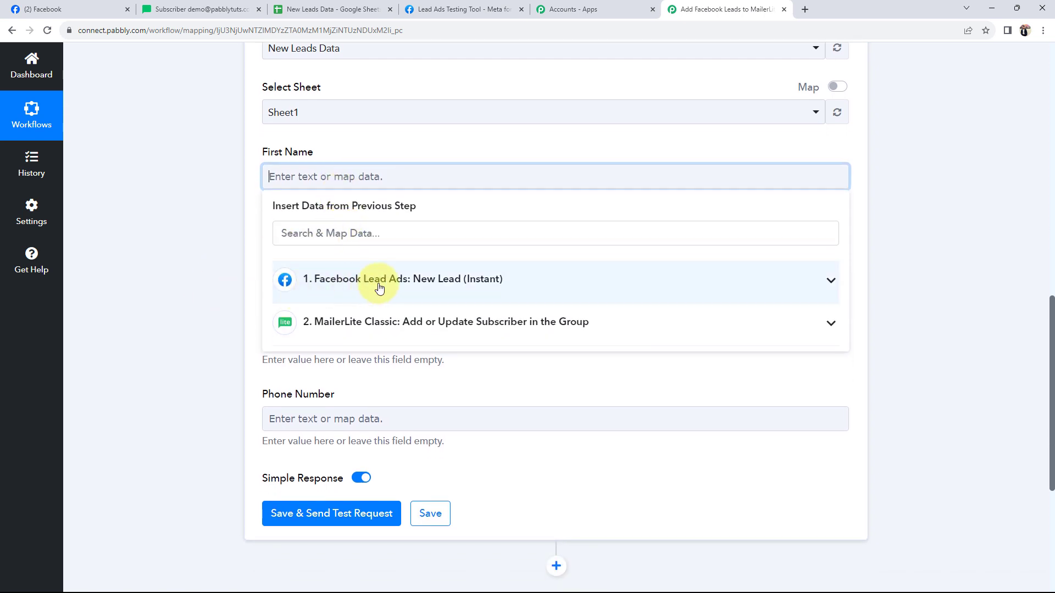
pyautogui.click(762, 288)
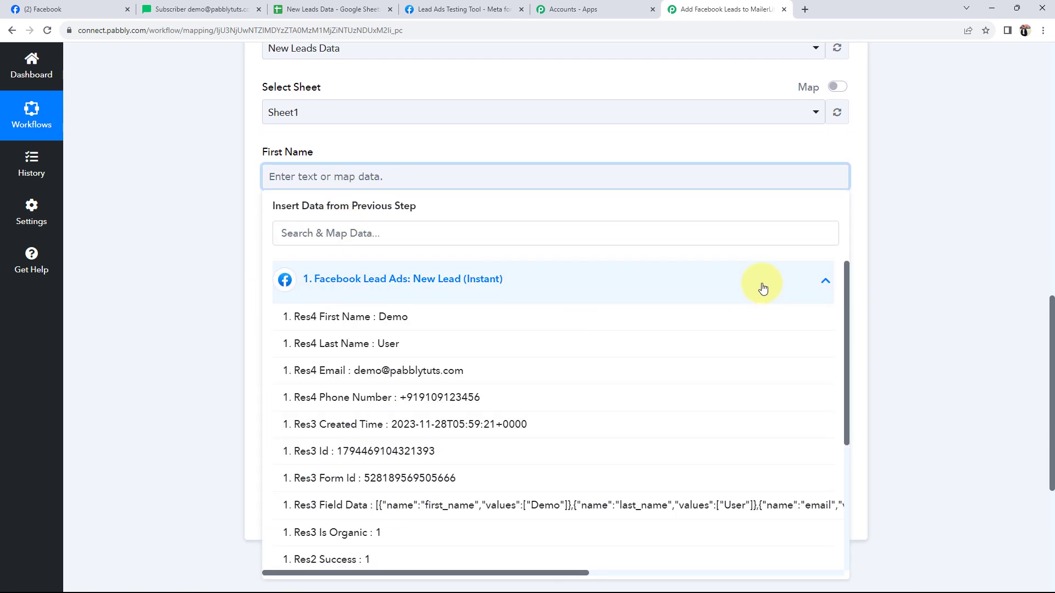
pyautogui.click(360, 317)
pyautogui.click(192, 259)
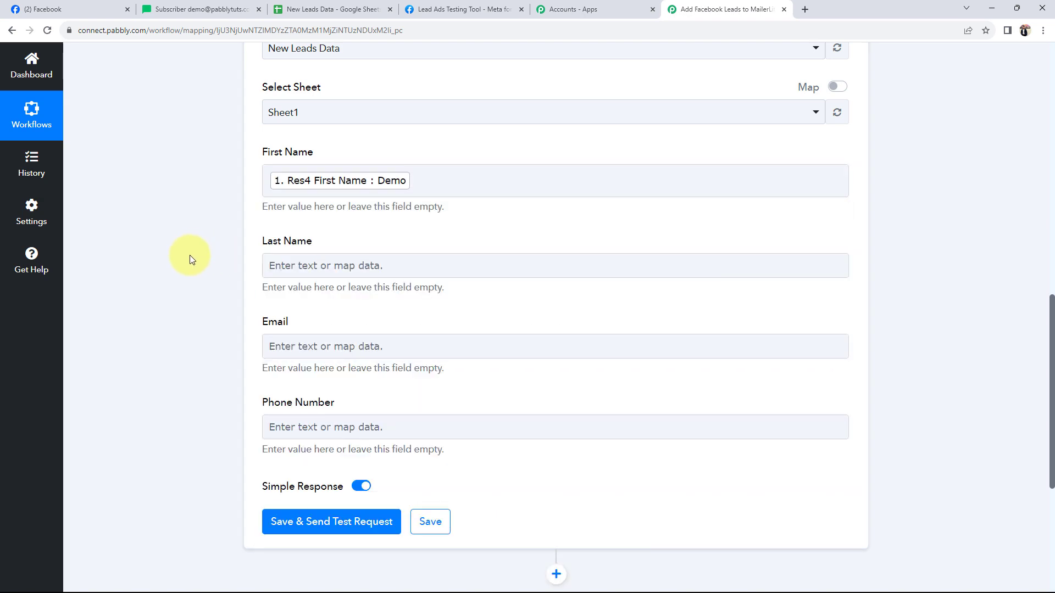
# Map the Last Name field to Res4 Last Name from the Facebook Lead Ads trigger.
pyautogui.scroll(-1, 193, 259)
pyautogui.click(304, 212)
pyautogui.click(340, 319)
pyautogui.click(294, 377)
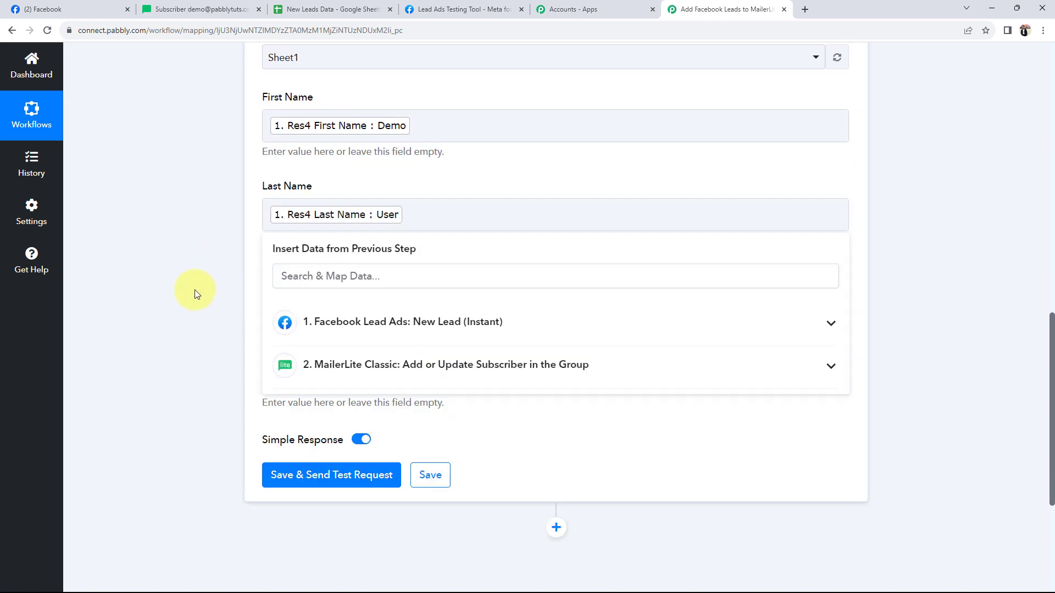
pyautogui.click(195, 289)
# Map the Email field to Res4 Email from the Facebook Lead Ads trigger.
pyautogui.scroll(-3, 209, 287)
pyautogui.click(332, 134)
pyautogui.click(360, 247)
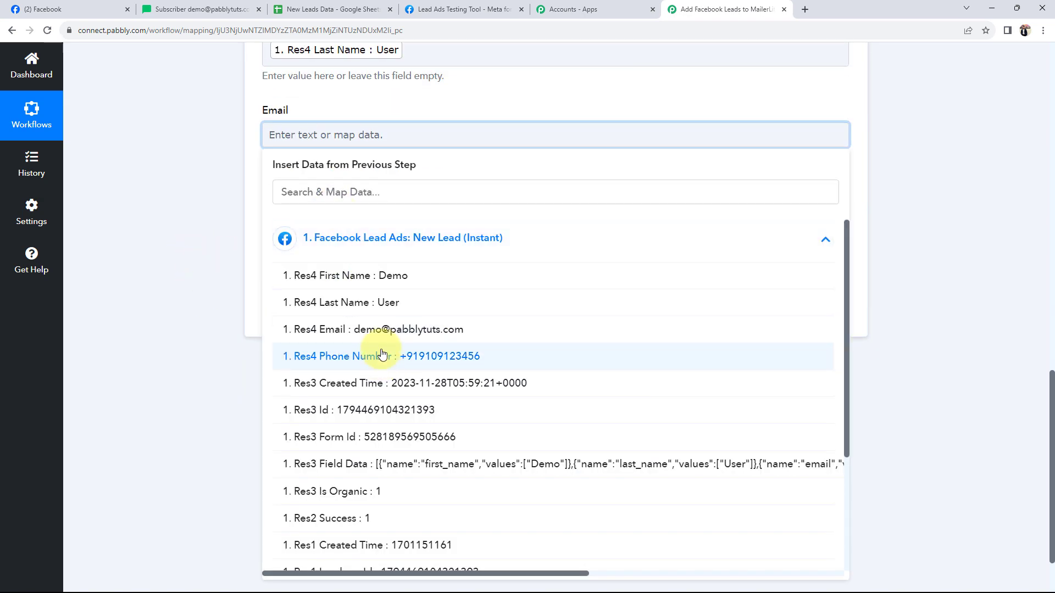
pyautogui.click(379, 330)
pyautogui.click(217, 259)
# Map the Phone Number field to Res4 Phone Number from the Facebook Lead Ads trigger.
pyautogui.click(319, 223)
pyautogui.click(377, 326)
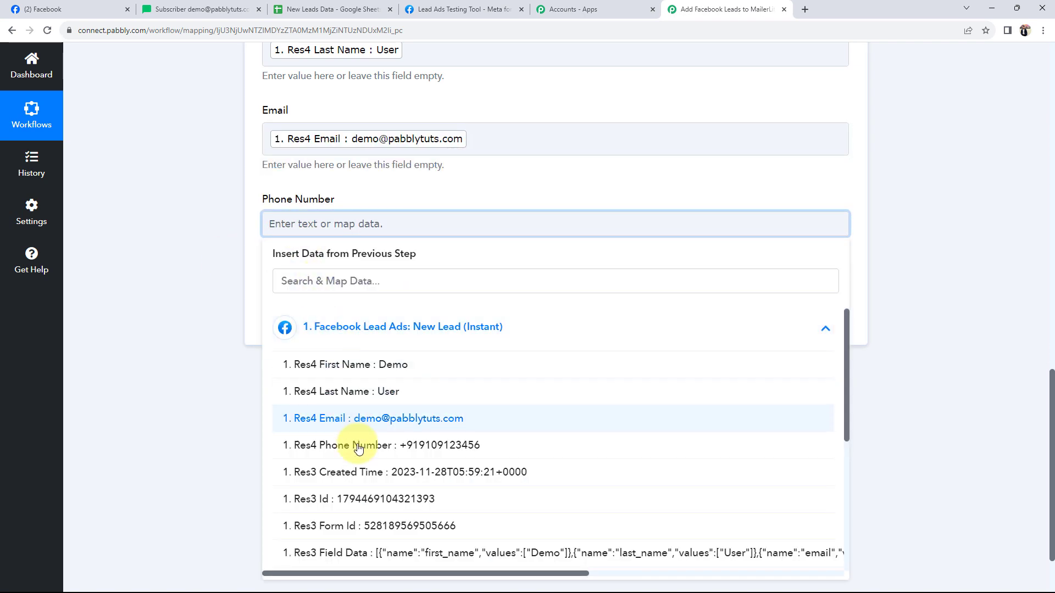
pyautogui.click(358, 445)
pyautogui.click(142, 304)
# Review the field mappings, save the Google Sheets action with a test request and examine the received response.
pyautogui.scroll(5, 142, 304)
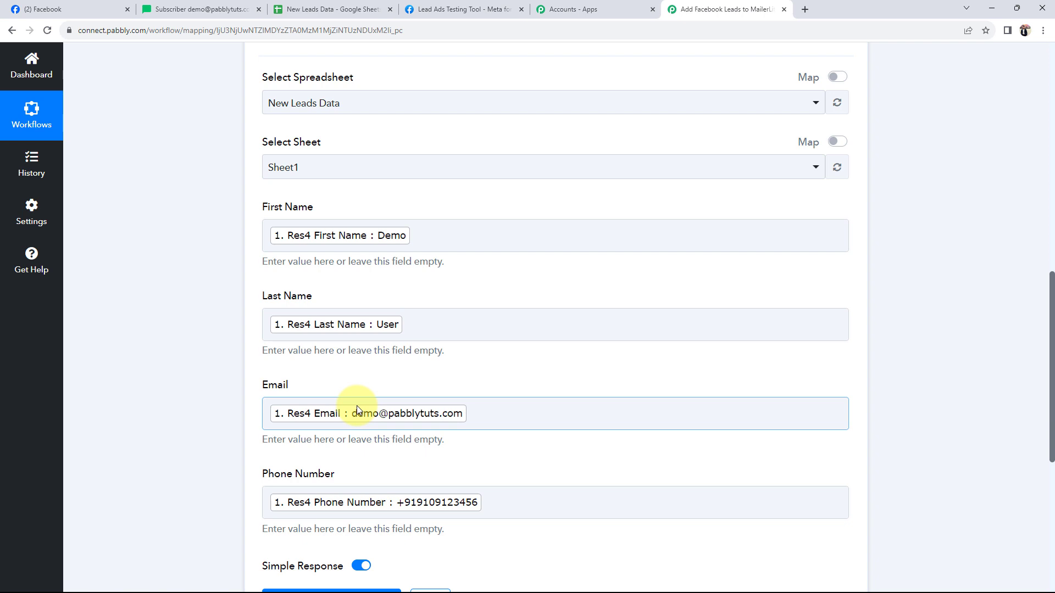
pyautogui.scroll(-4, 357, 405)
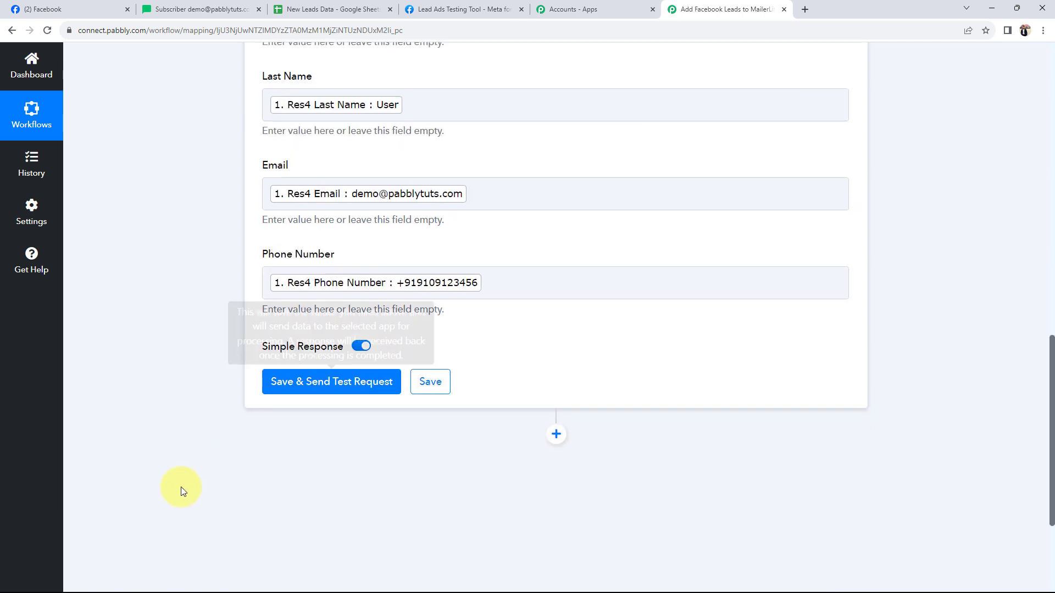
pyautogui.click(282, 378)
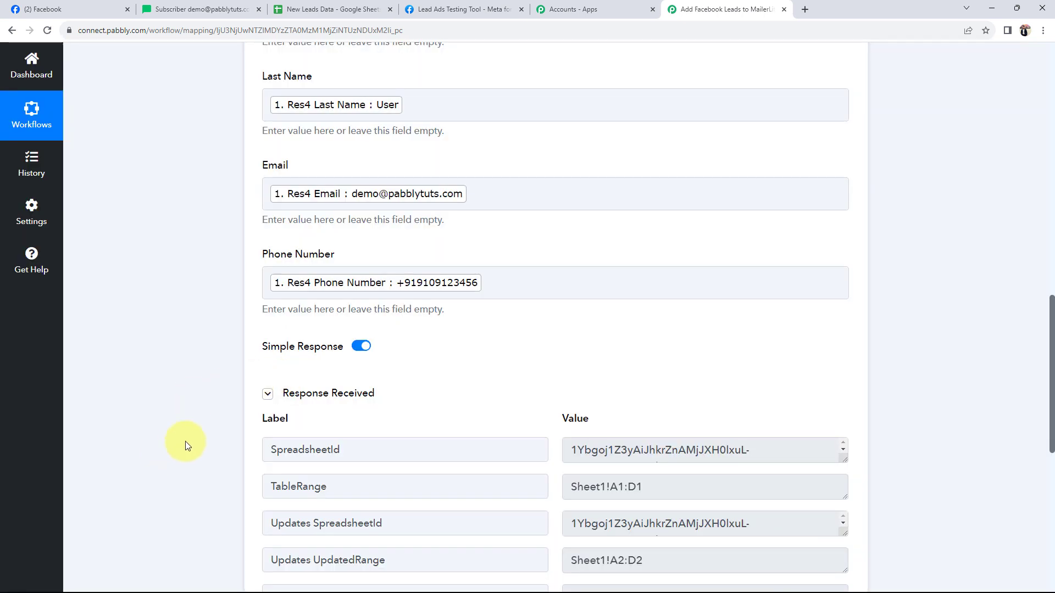
pyautogui.scroll(-2, 274, 462)
pyautogui.moveTo(659, 375); pyautogui.dragTo(490, 372)
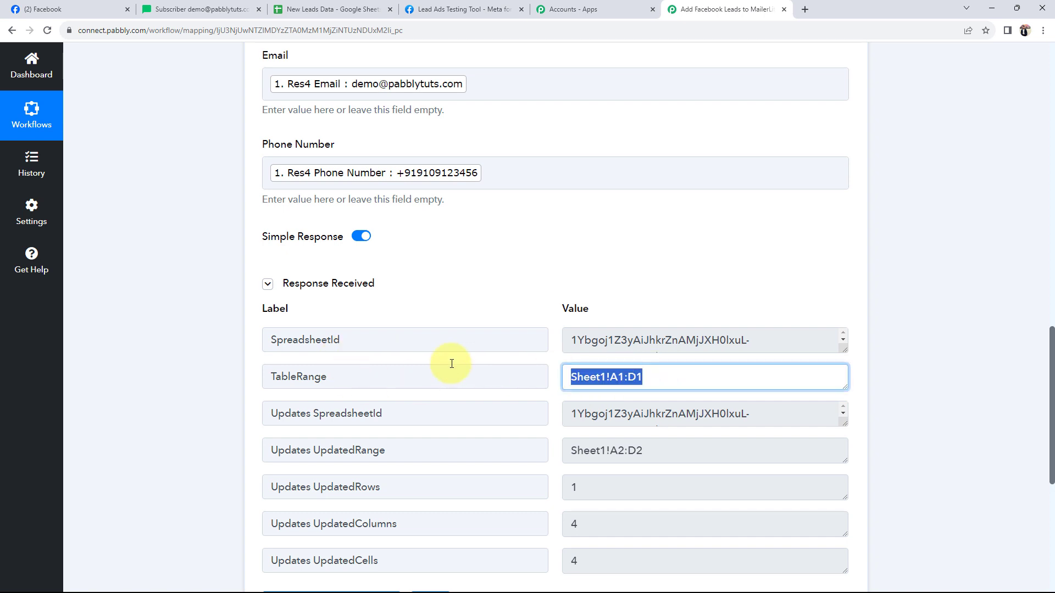
pyautogui.scroll(1, 192, 363)
pyautogui.scroll(1, 191, 364)
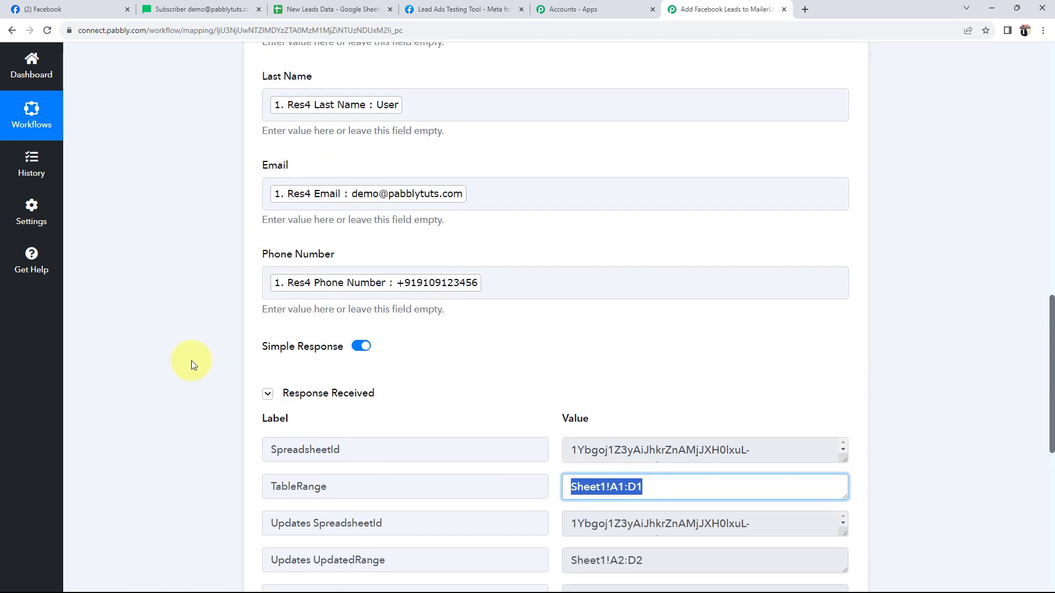
# Switch to the New Leads Data spreadsheet in Google Sheets and check the test lead's details in row 2.
pyautogui.click(307, 10)
pyautogui.click(176, 412)
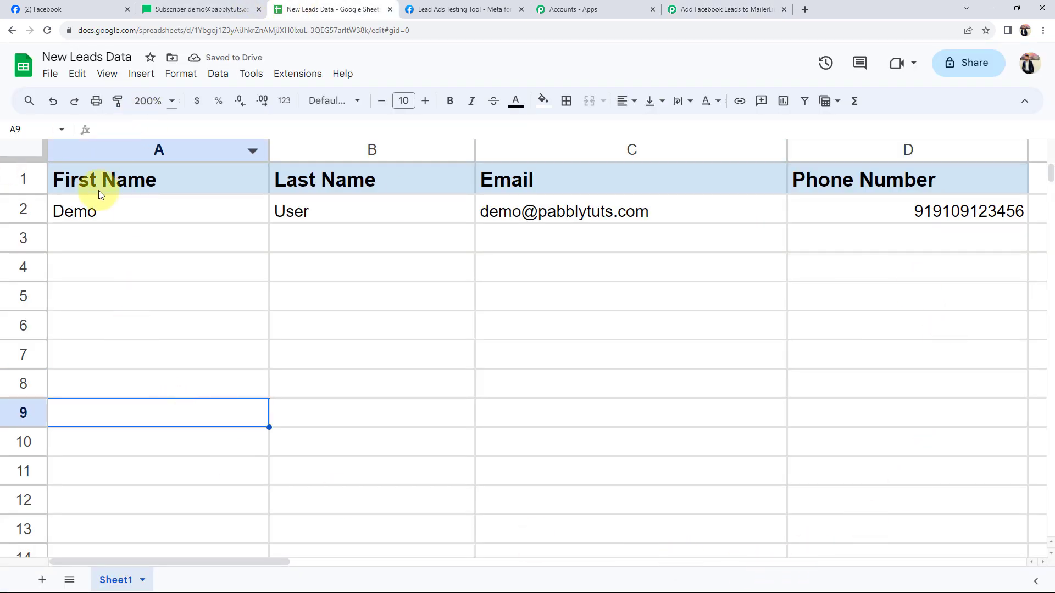
pyautogui.click(526, 209)
pyautogui.click(905, 215)
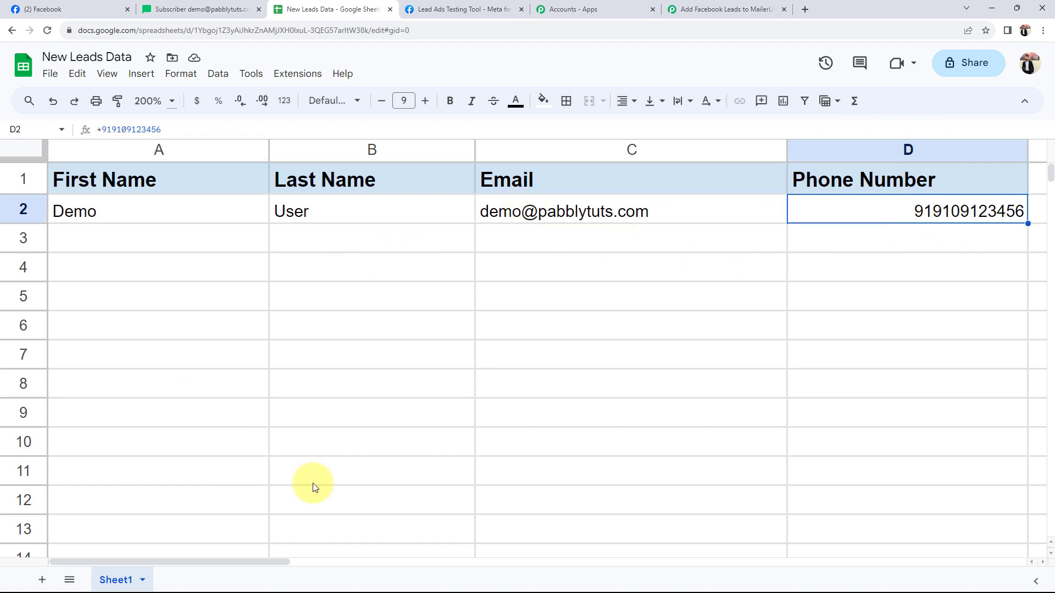
# Switch back to Pabbly Connect and collapse the Google Sheets action.
pyautogui.click(726, 9)
pyautogui.scroll(7, 242, 472)
pyautogui.scroll(8, 242, 472)
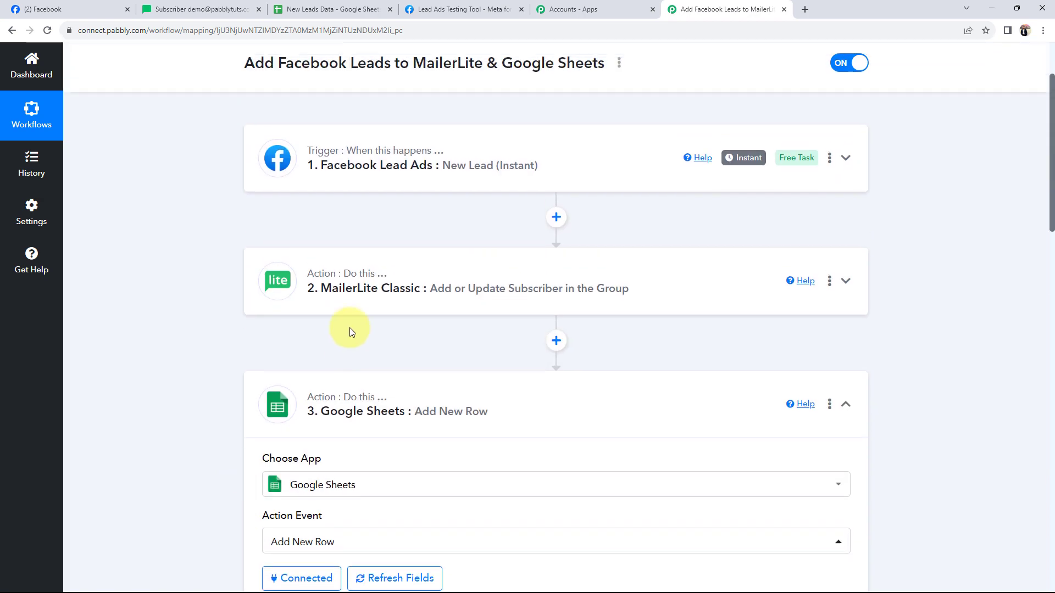
pyautogui.click(361, 394)
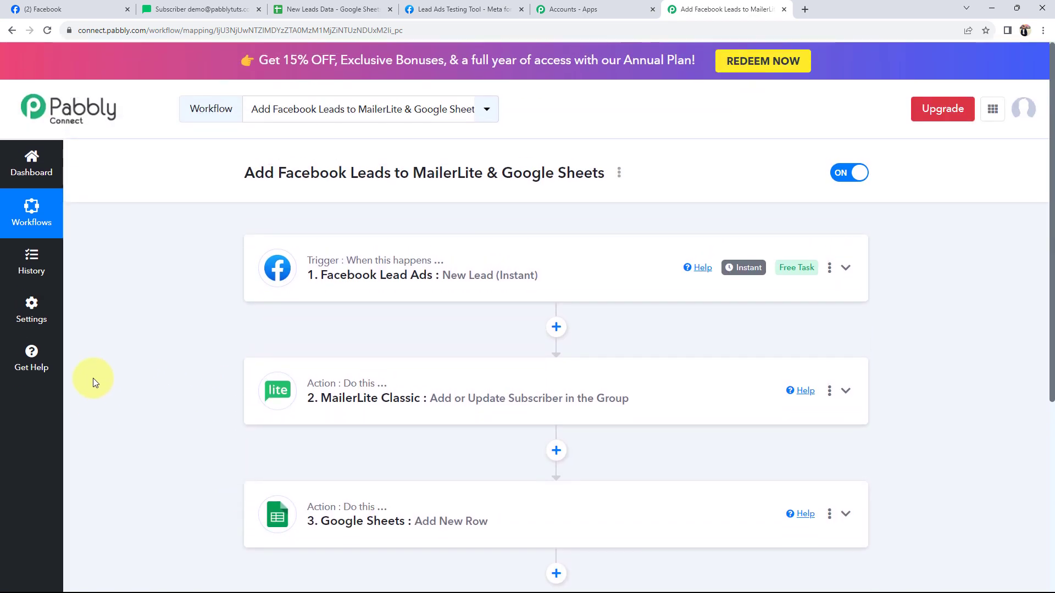